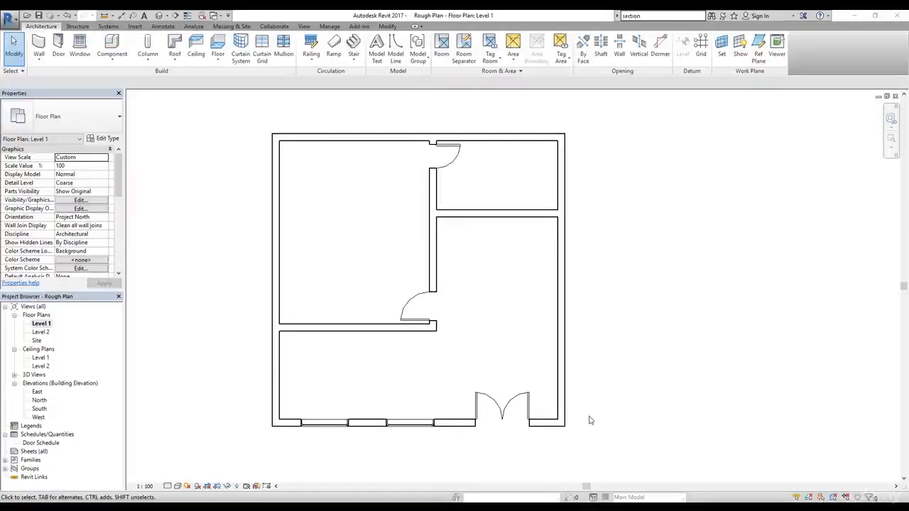
Step: Start placing a component on Level 1 and look through the component types already loaded in the project
left_click(356, 244)
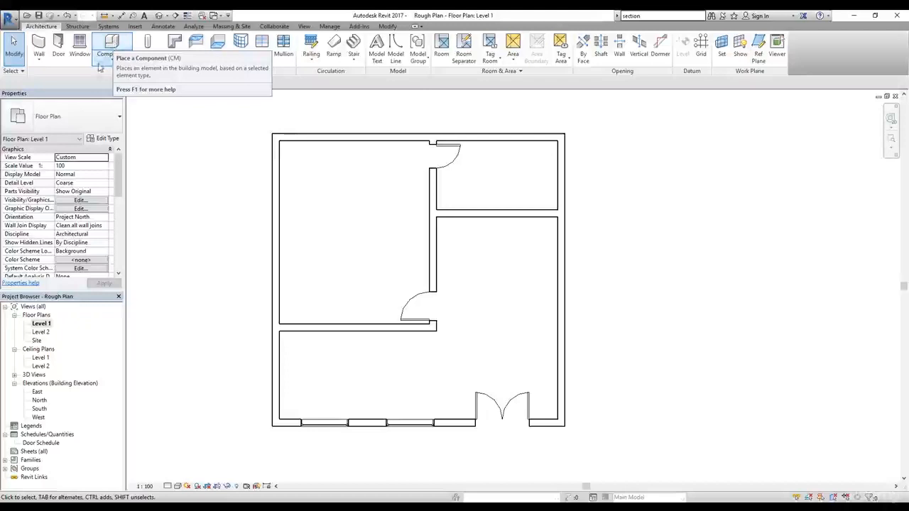
left_click(99, 66)
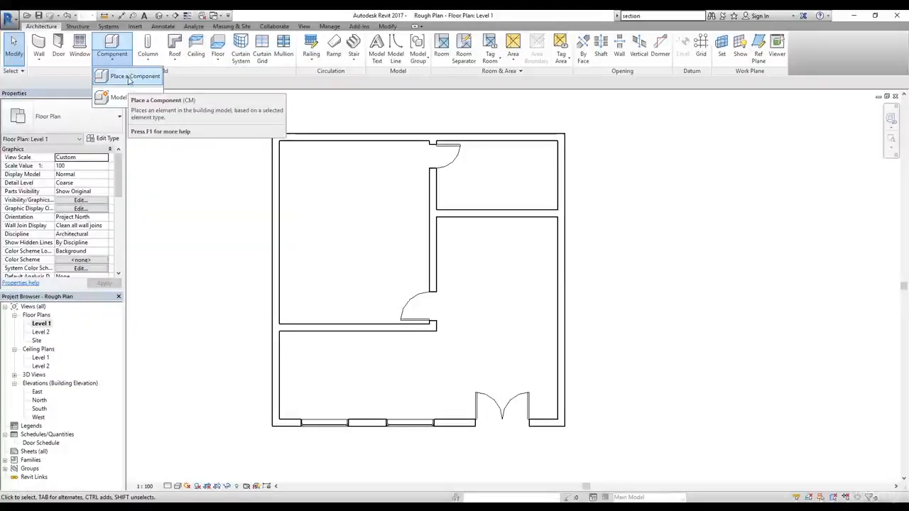
left_click(129, 76)
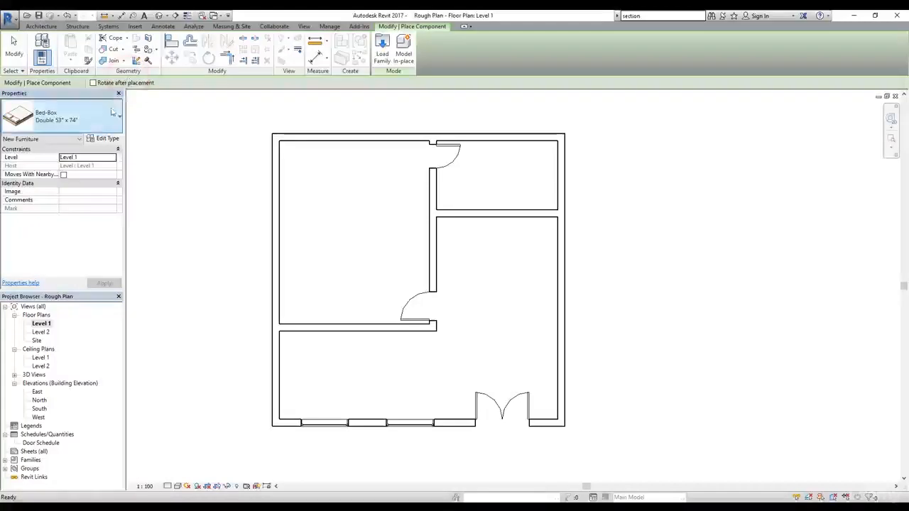
left_click(113, 115)
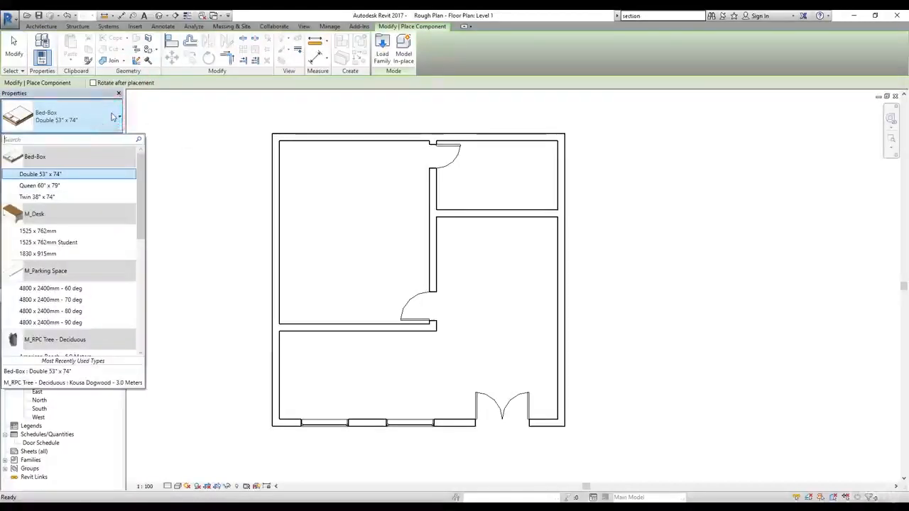
left_click_drag(140, 183, 139, 315)
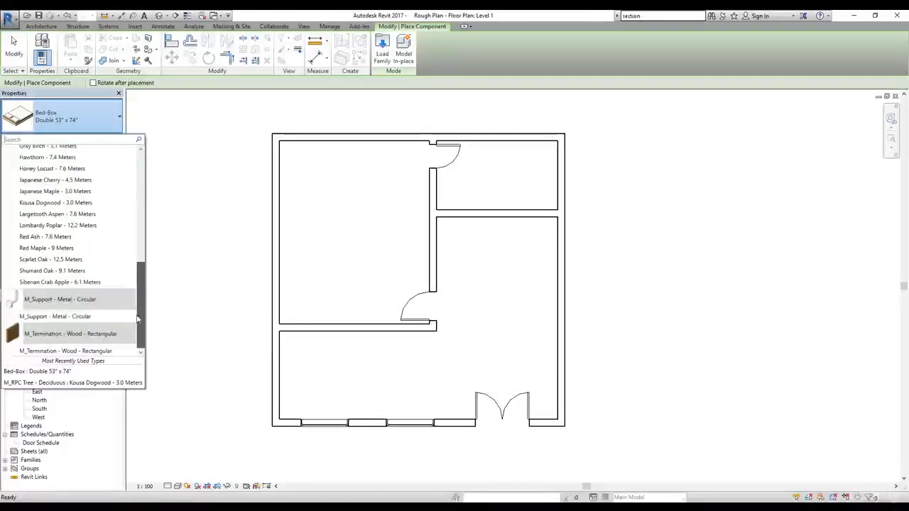
scroll(70, 254, "up", 2)
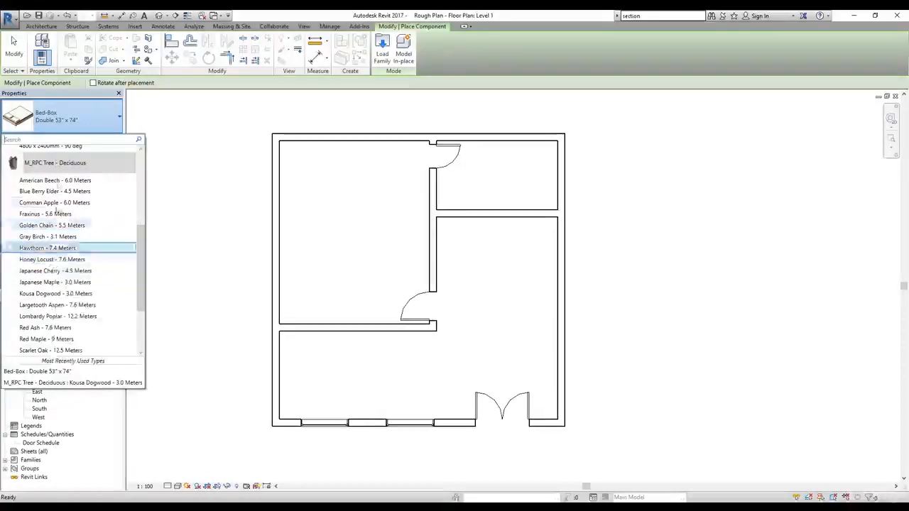
left_click(59, 126)
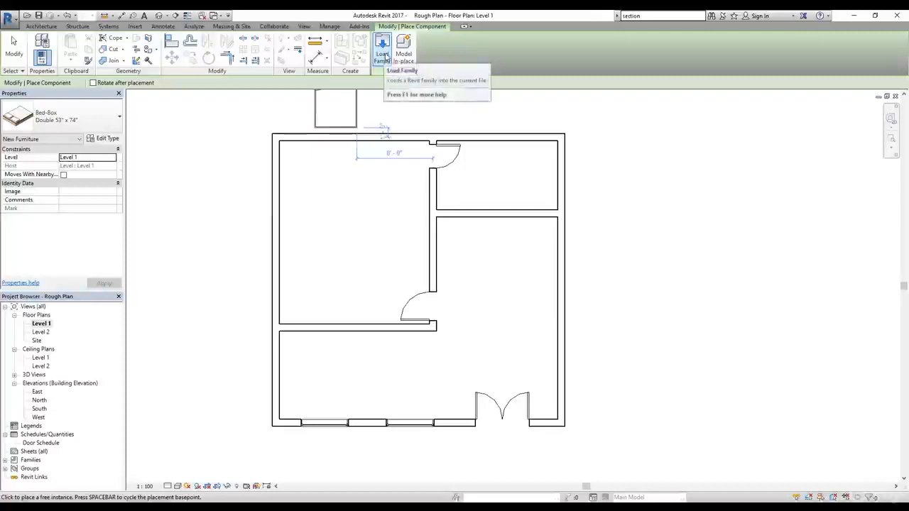
Step: Start loading a family and browse to the Furniture folder of the US Imperial library
left_click(383, 48)
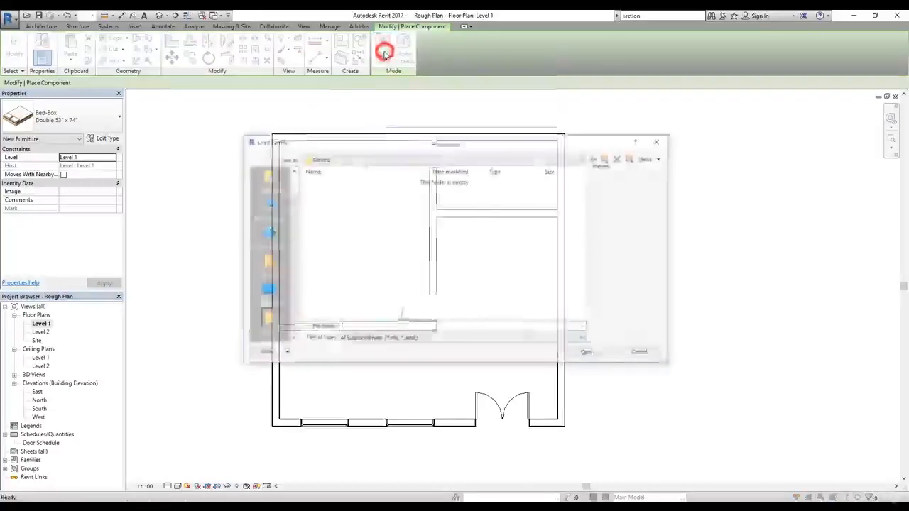
left_click_drag(417, 147, 400, 133)
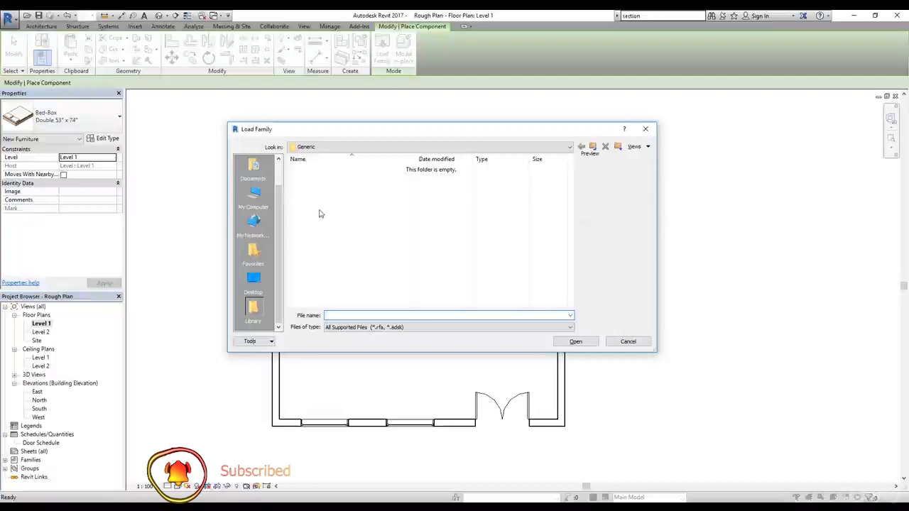
left_click(593, 147)
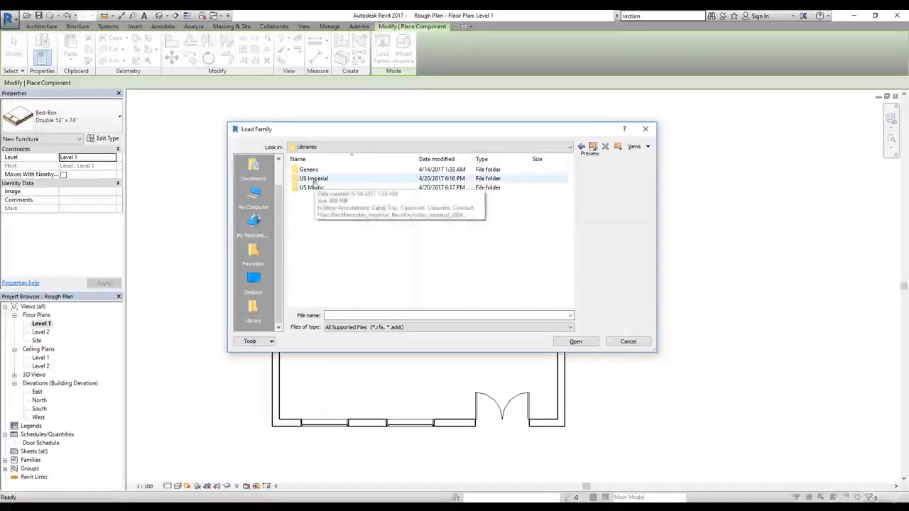
left_click(570, 148)
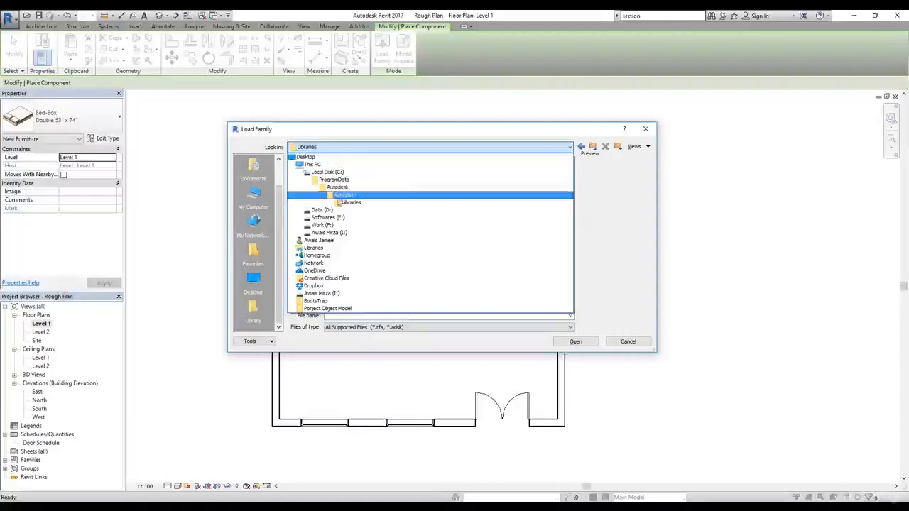
left_click(353, 203)
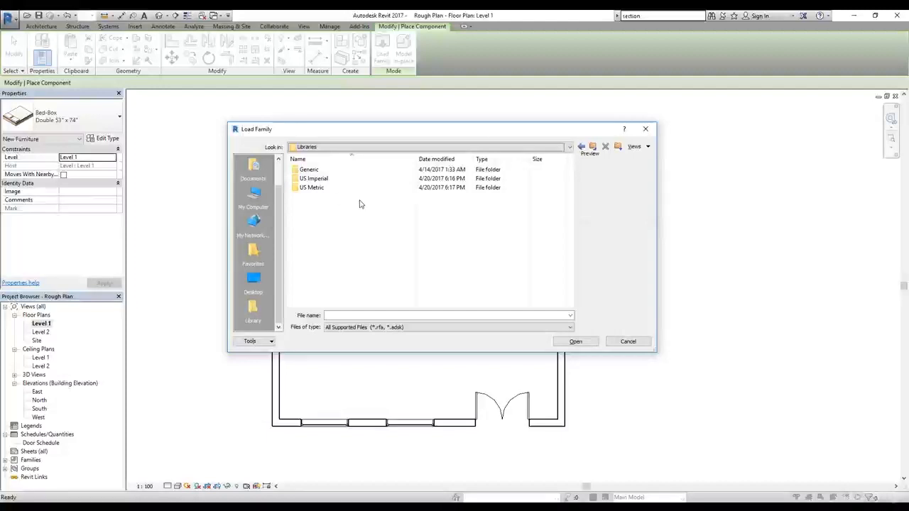
double_click(316, 180)
scroll(334, 211, "down", 3)
double_click(310, 182)
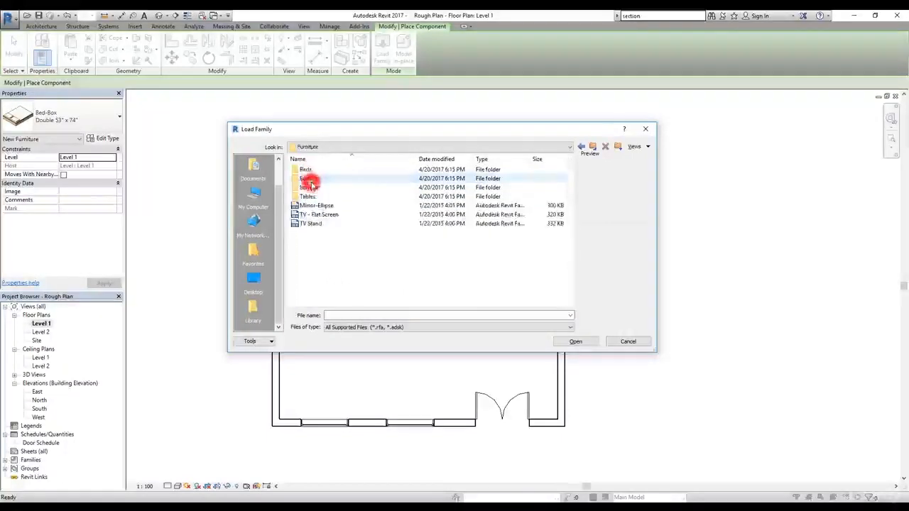
Step: Preview the loose furniture families and the bed families, and load Bed-Standard from the Beds folder
left_click(316, 225)
left_click(319, 214)
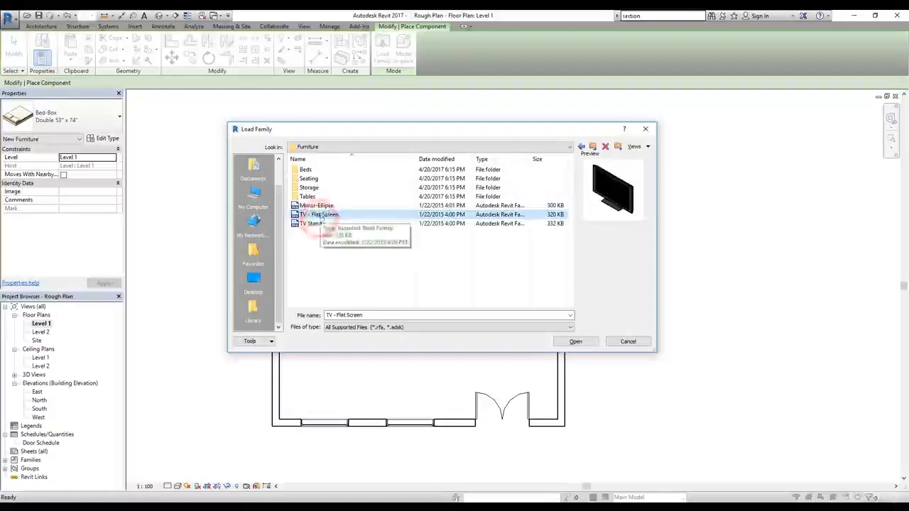
left_click(319, 206)
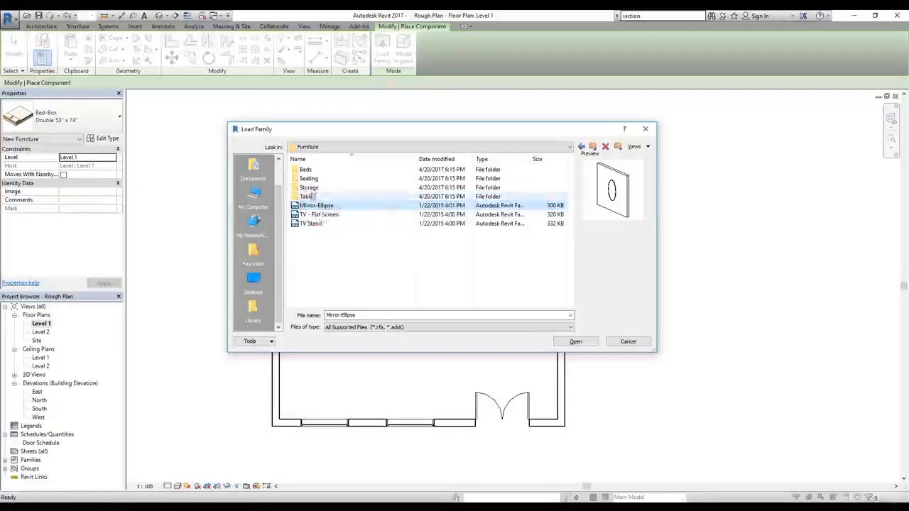
double_click(305, 170)
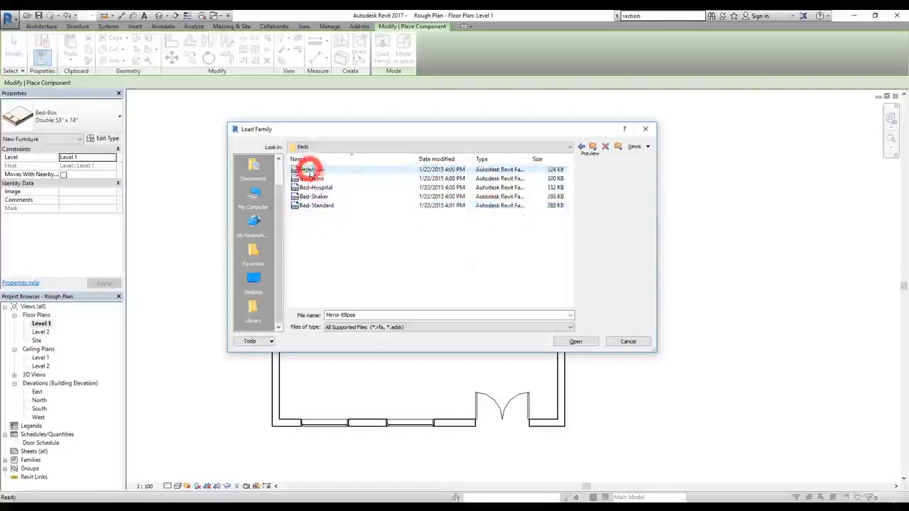
left_click(314, 179)
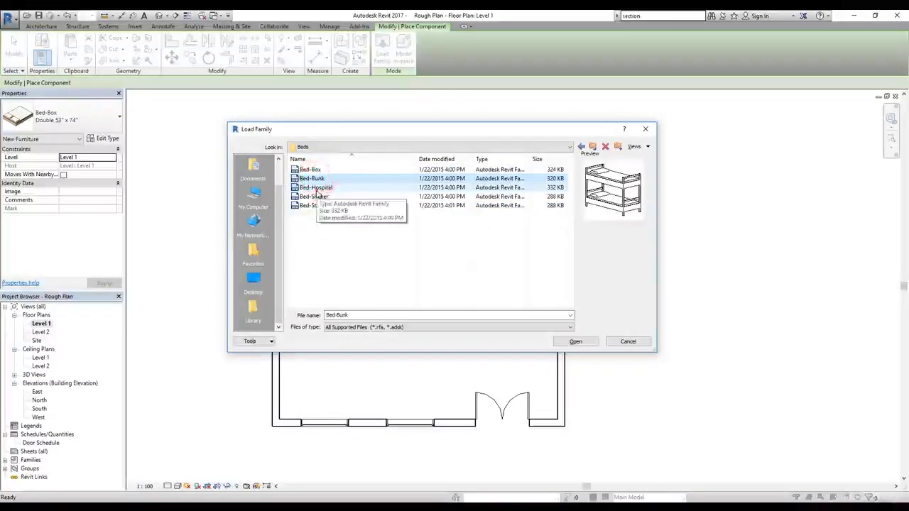
left_click(316, 188)
left_click(321, 197)
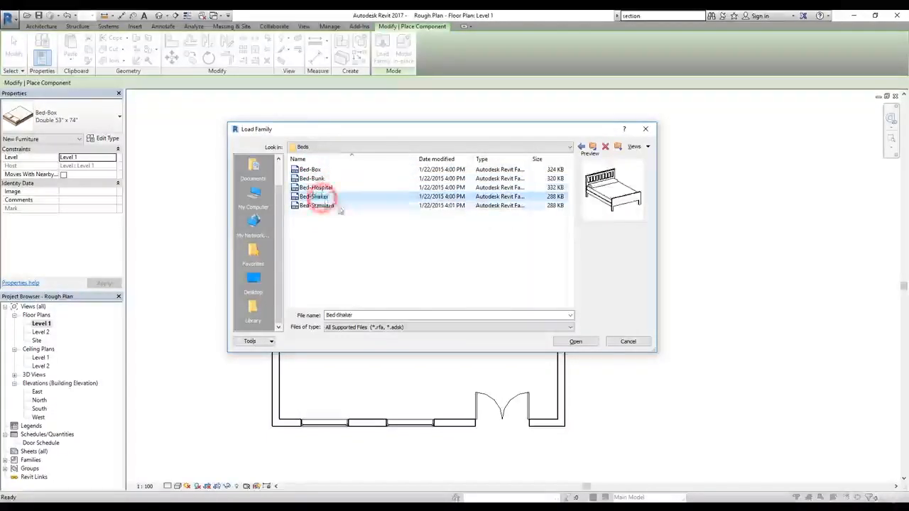
left_click(328, 206)
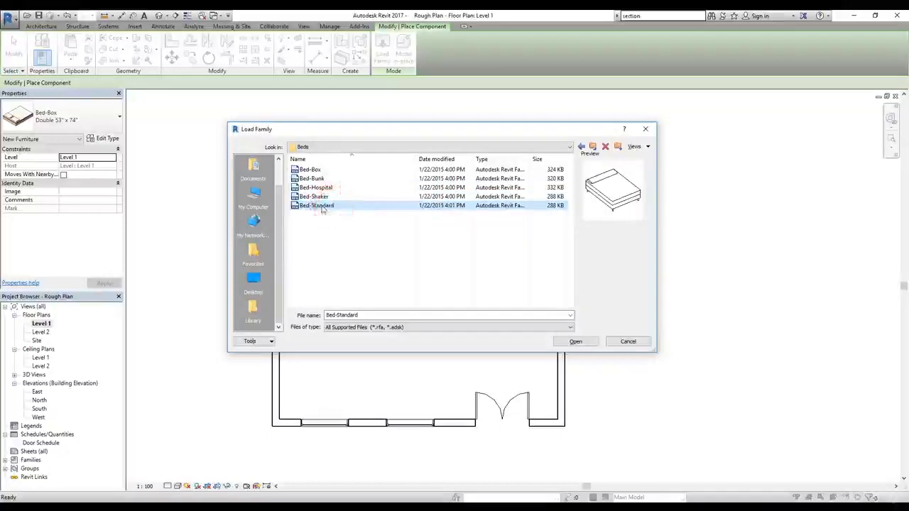
double_click(321, 206)
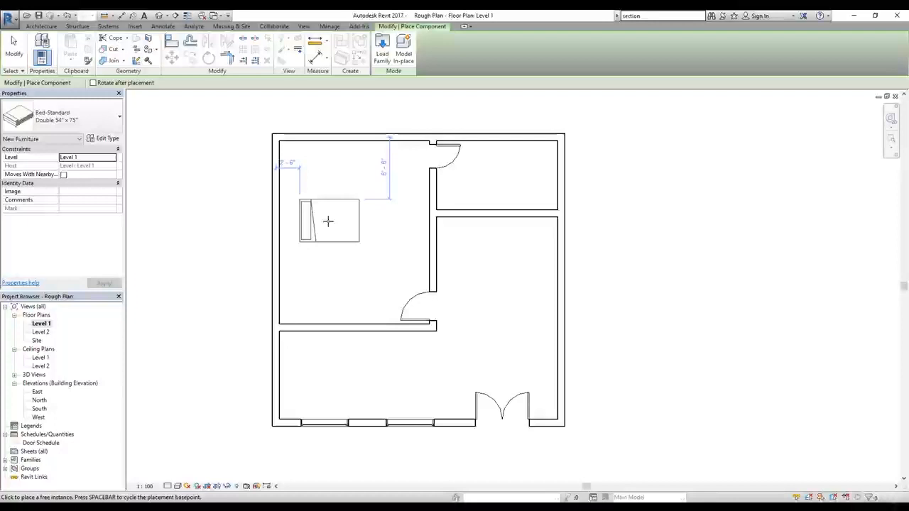
Step: Rotate the Bed-Standard Double 54" x 75" and place it in the upper-left corner of the large room, headboard toward the left exterior wall
key("space")
key("space")
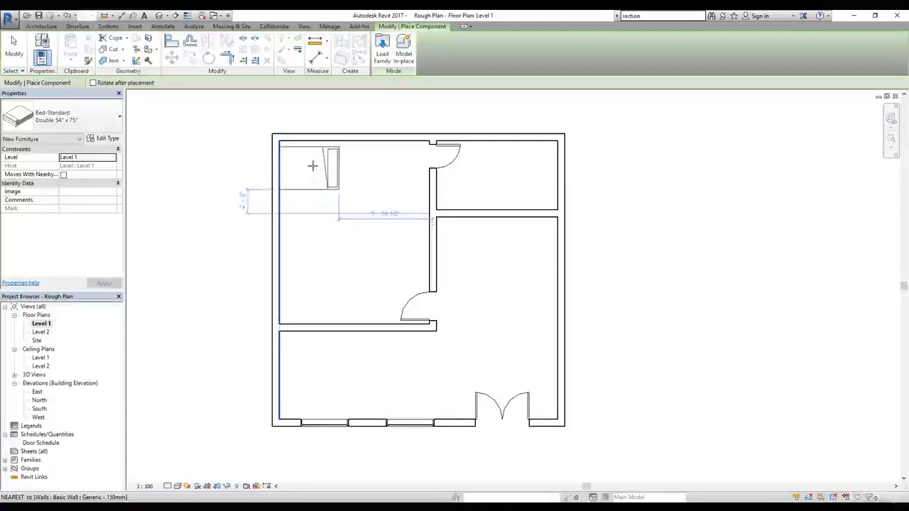
key("space")
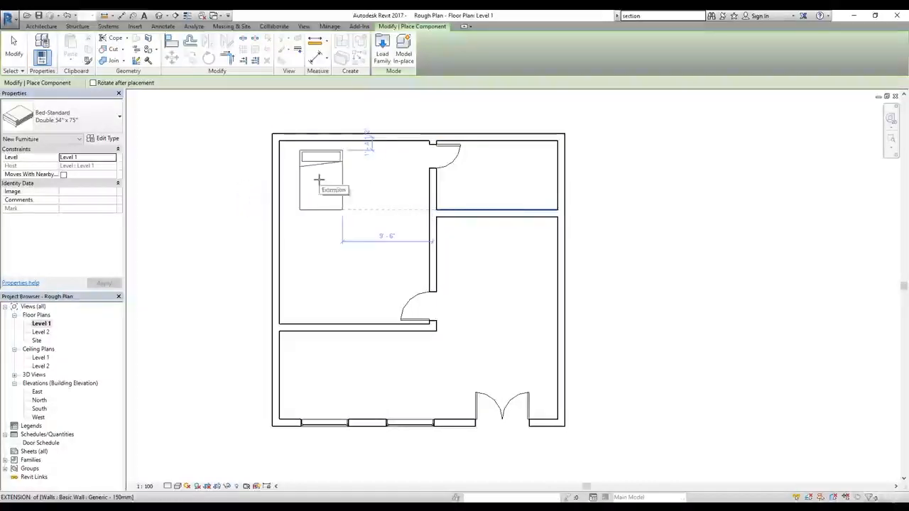
key("space")
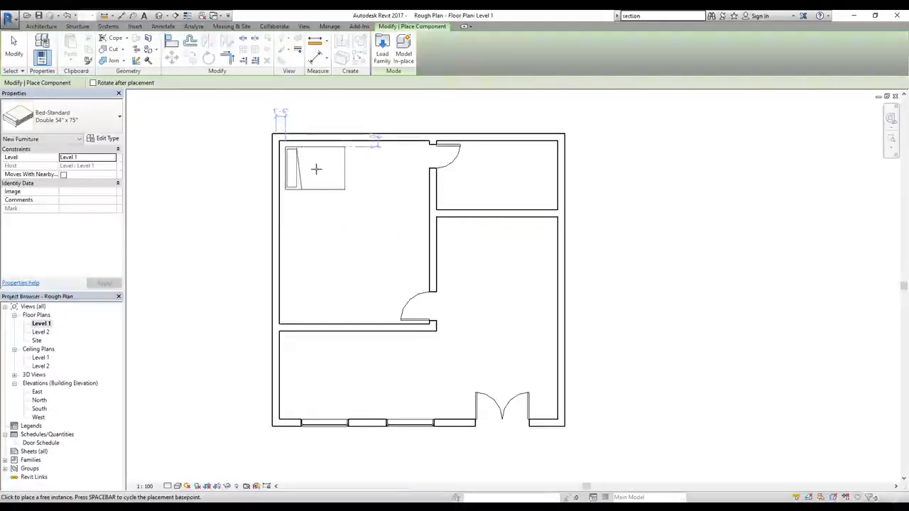
left_click(314, 168)
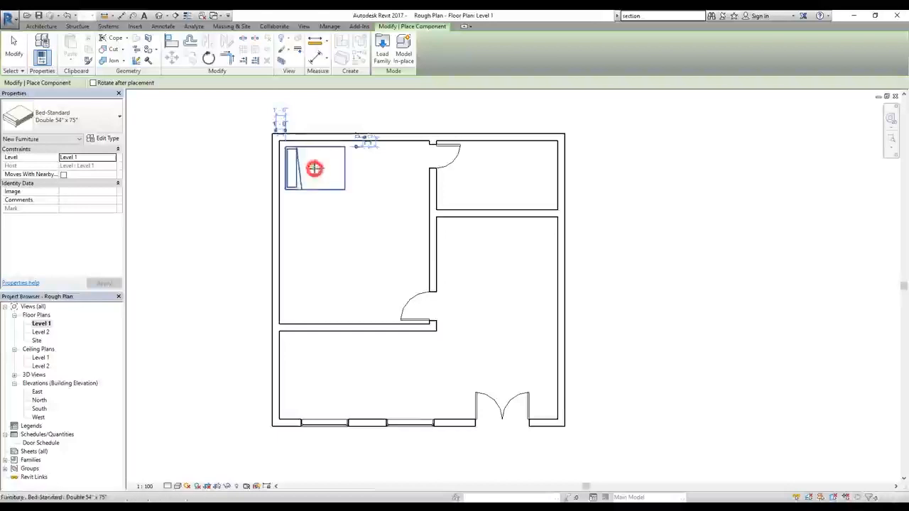
Step: Look through the bed sizes available for the loaded Bed-Box and Bed-Standard families
left_click(104, 119)
left_click_drag(140, 193, 140, 166)
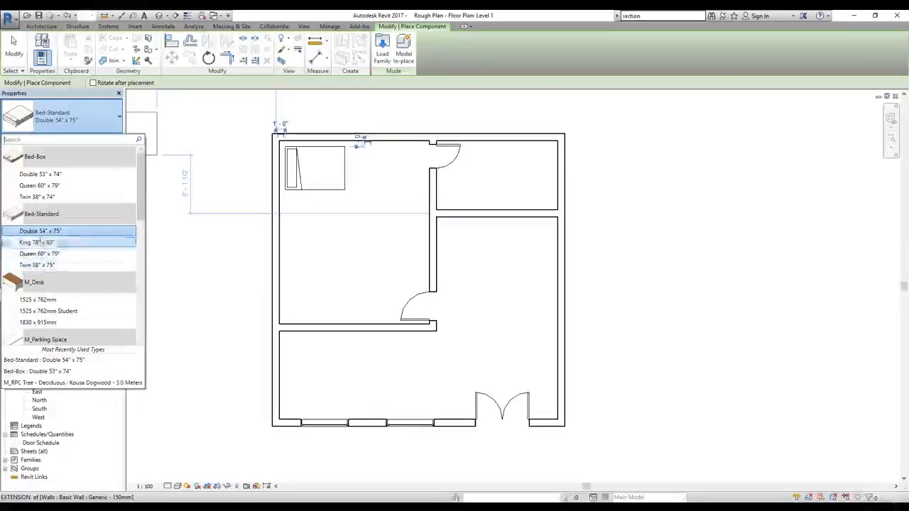
left_click(57, 209)
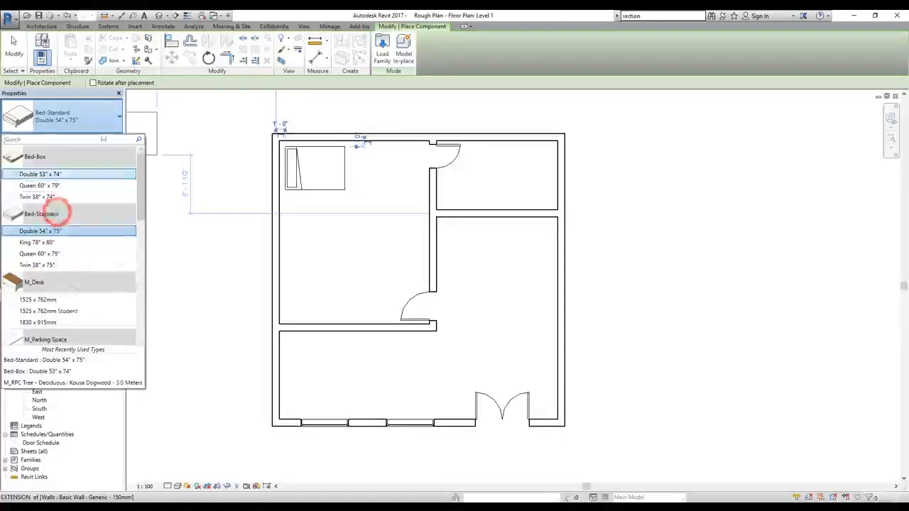
left_click(111, 117)
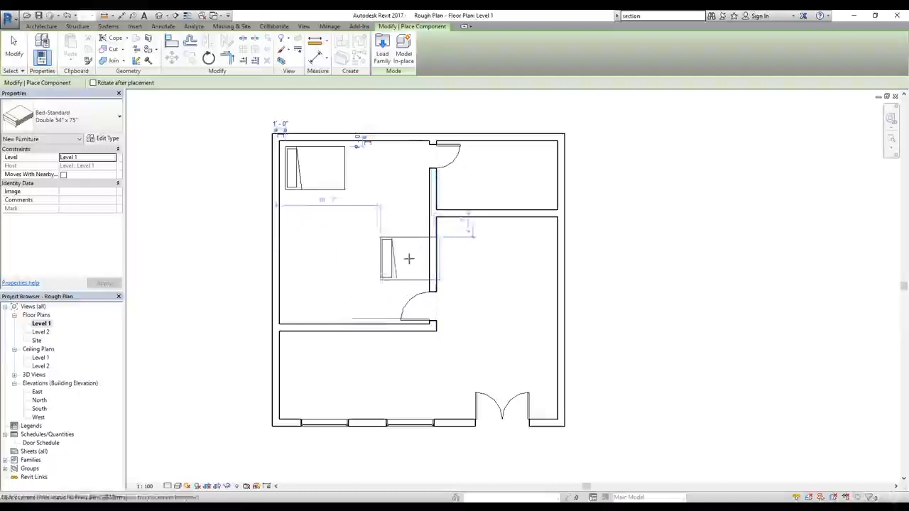
Step: Load the Table-Dining Round w Chairs family from the US Imperial library's Furniture > Tables folder
left_click(384, 55)
left_click(597, 147)
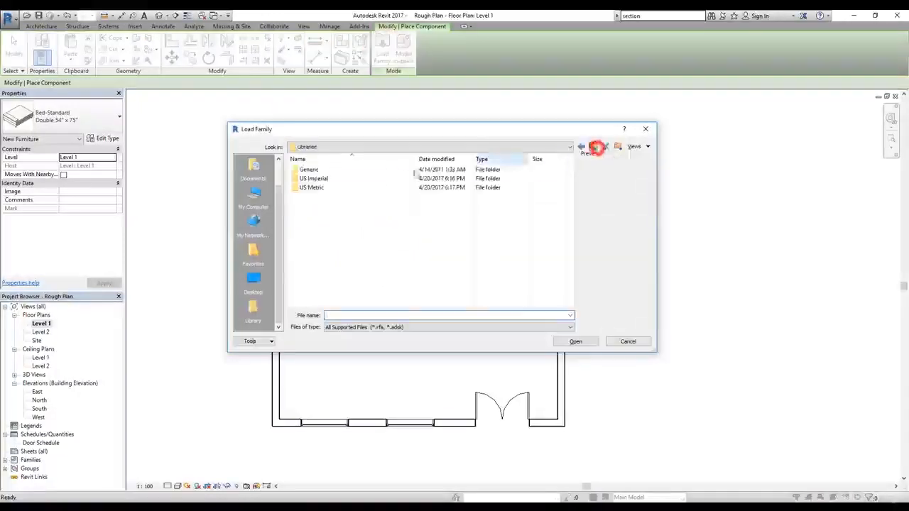
double_click(371, 179)
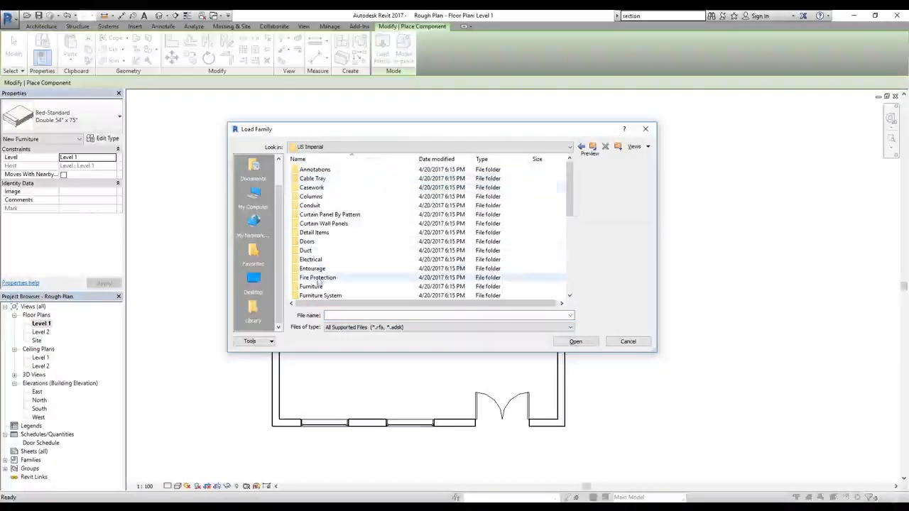
double_click(312, 286)
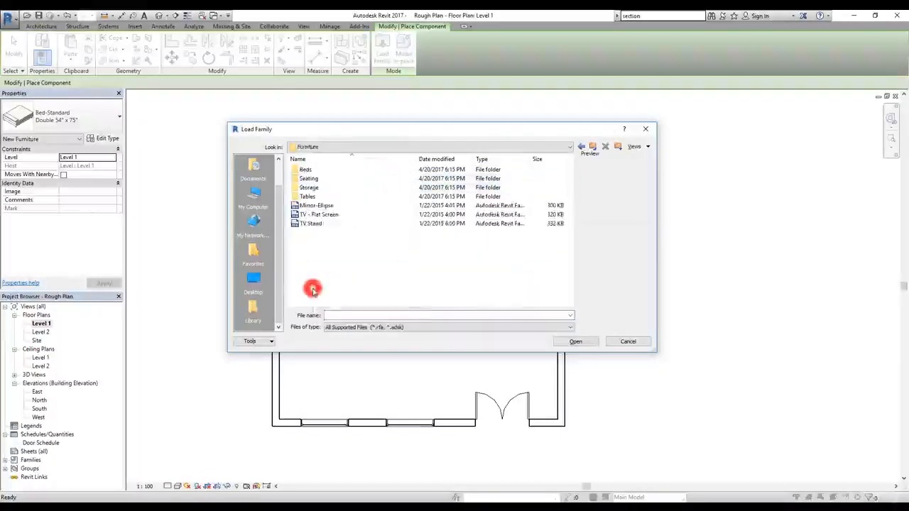
double_click(307, 197)
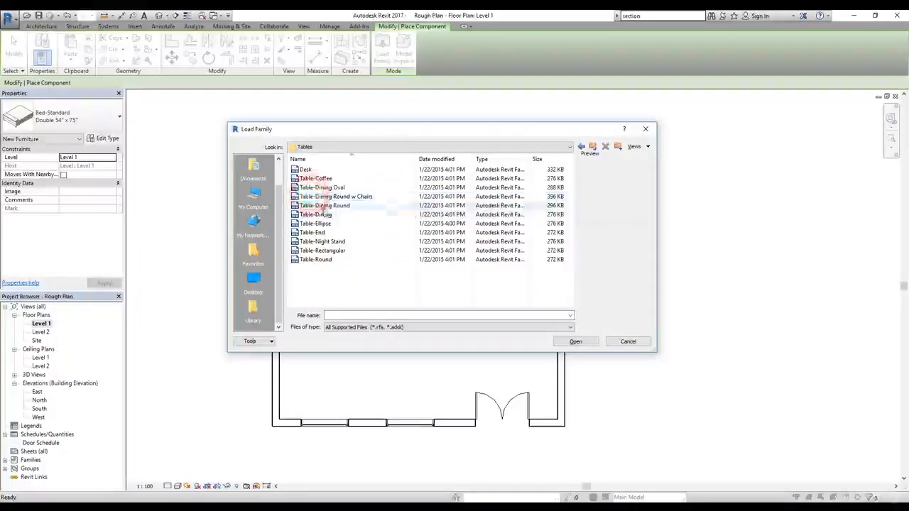
left_click(319, 206)
left_click(327, 196)
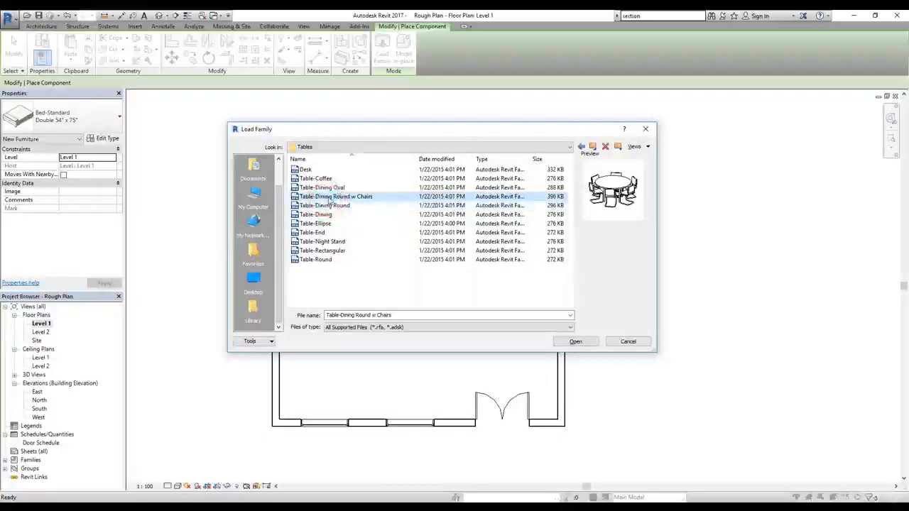
left_click(328, 188)
left_click(331, 197)
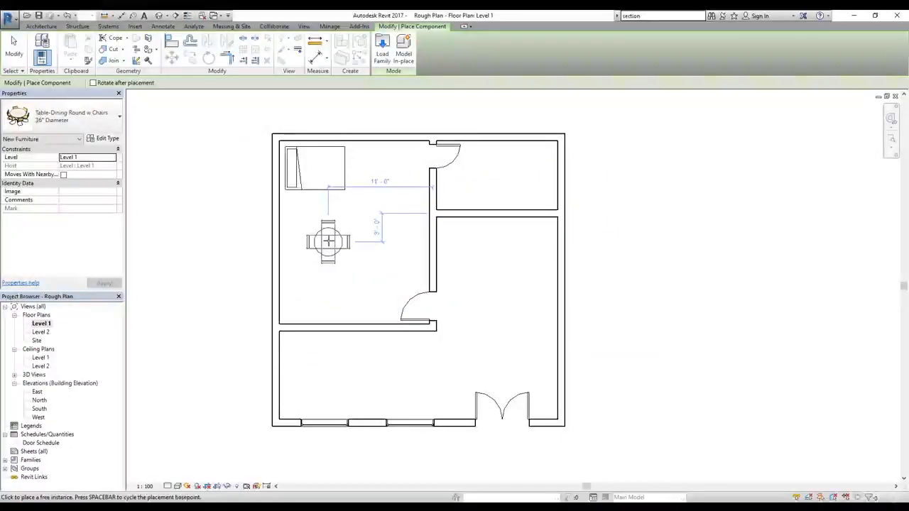
Step: Try the 84" Diameter type of the Table-Dining Round w Chairs family for placement
left_click(105, 120)
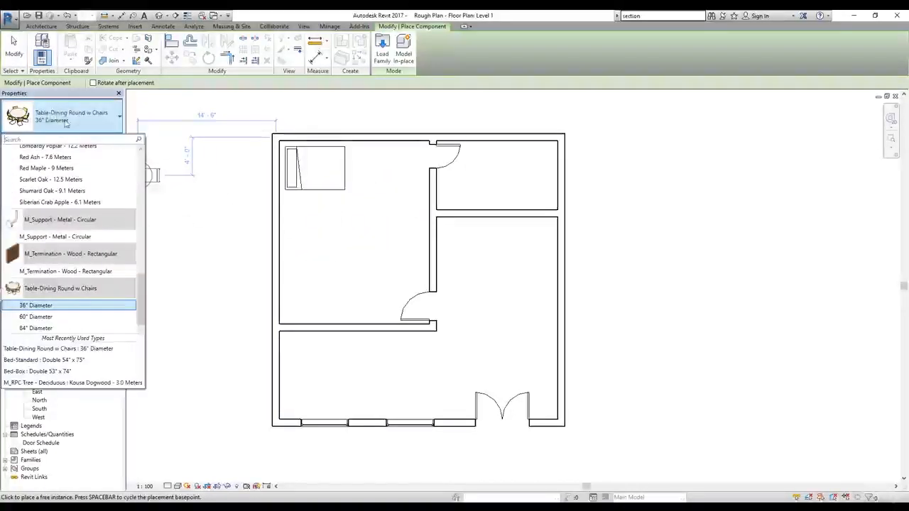
left_click(141, 288)
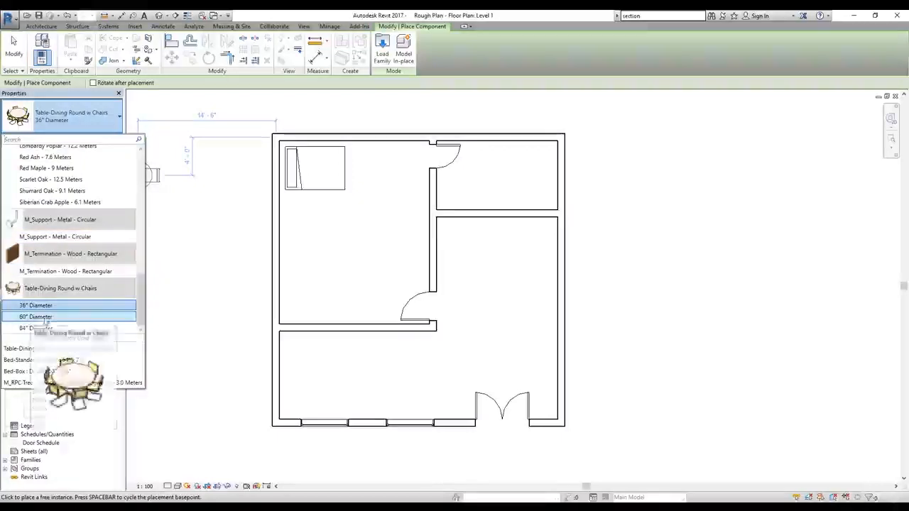
mouse_move(34, 334)
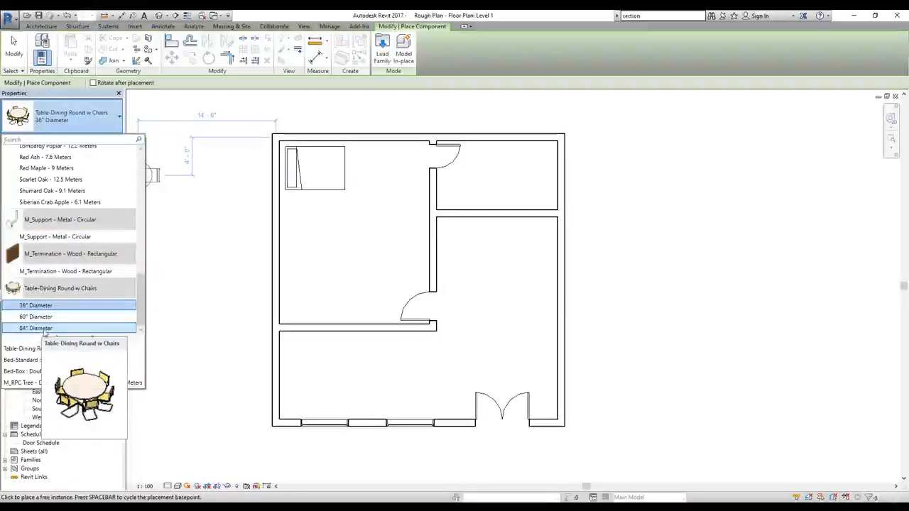
left_click(44, 328)
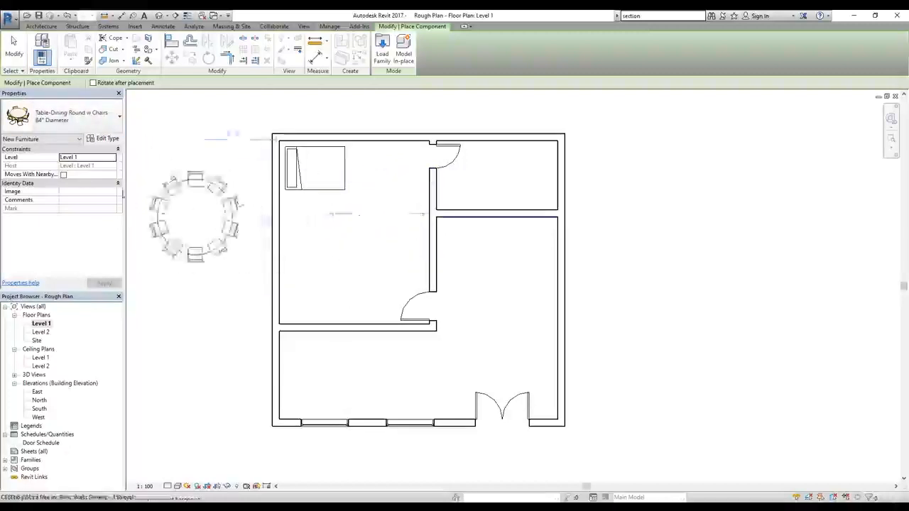
Step: Place a 36" Diameter Table-Dining Round w Chairs in the lower-left room, between the interior wall and the two windows
left_click(88, 116)
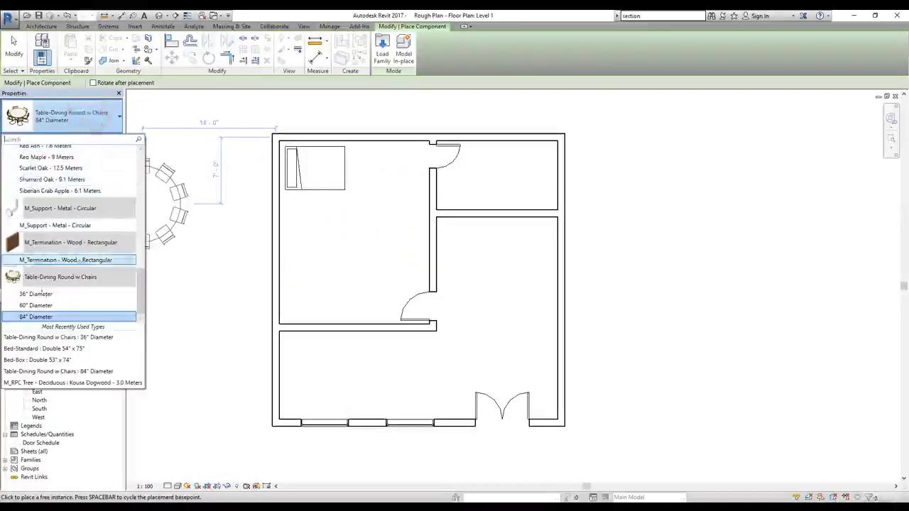
left_click(48, 294)
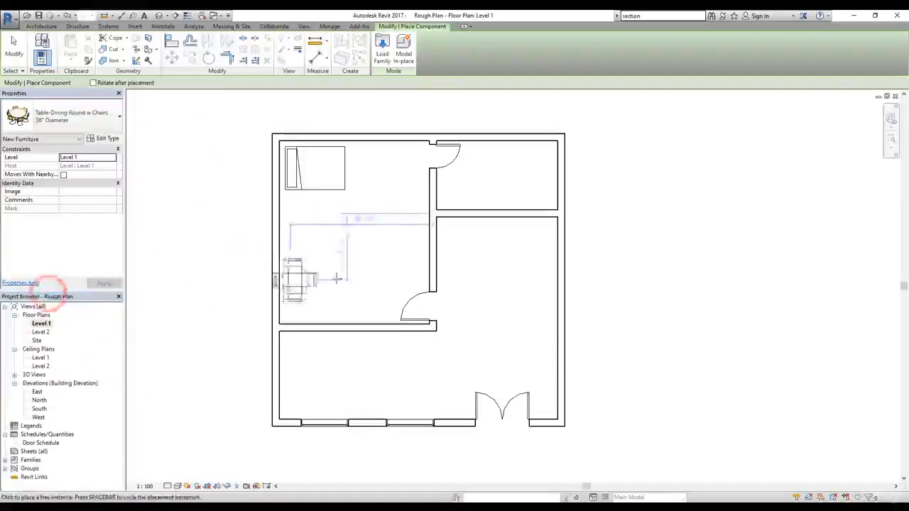
left_click(371, 375)
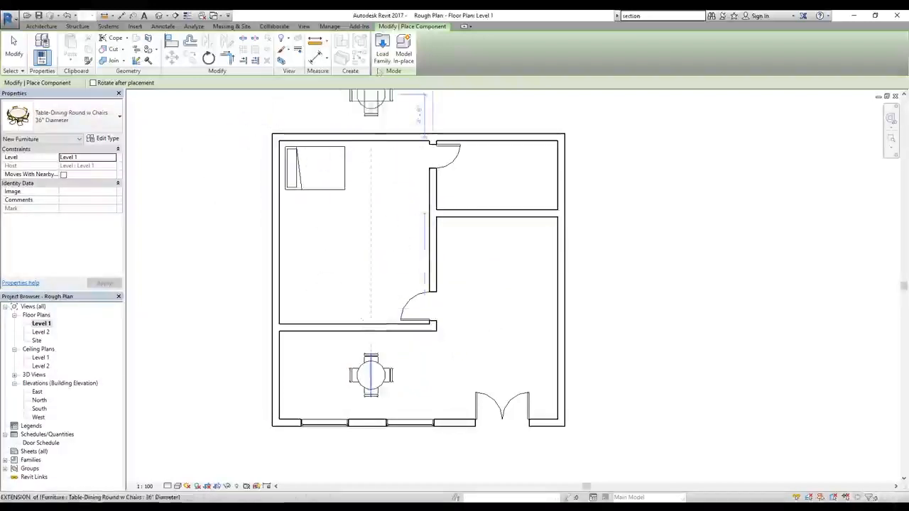
Step: Start loading another family and go to the US Imperial library's Furniture > Storage folder
left_click(382, 57)
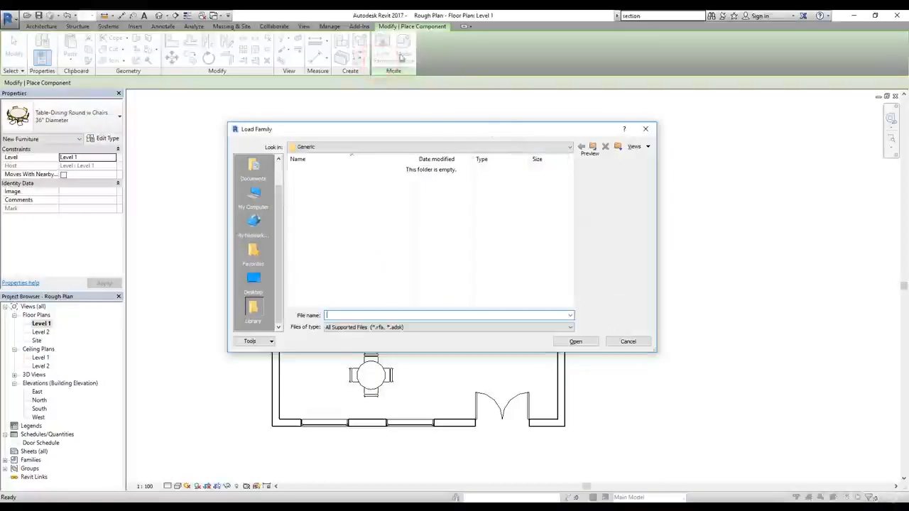
left_click(593, 147)
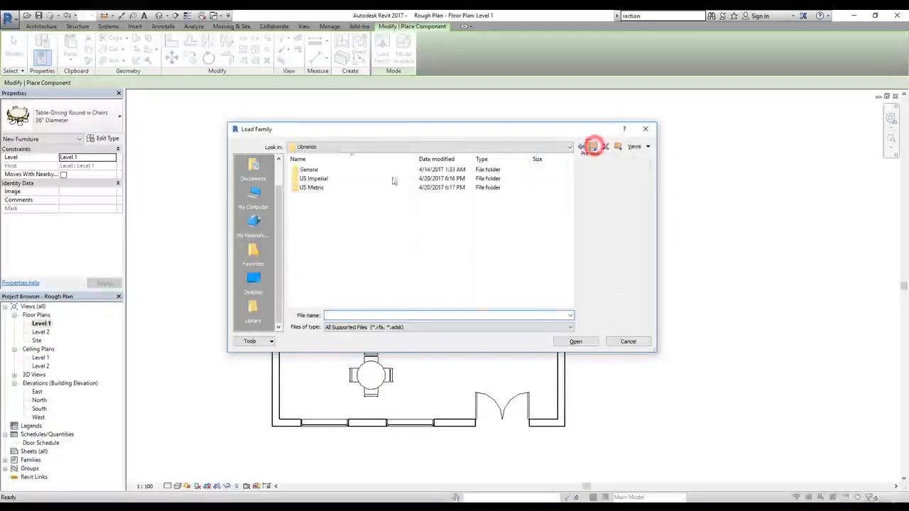
double_click(310, 179)
scroll(311, 242, "down", 1)
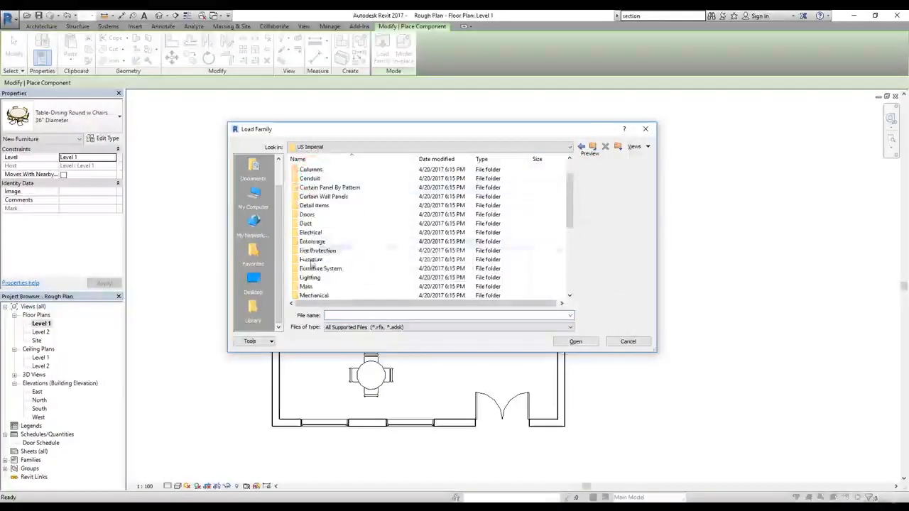
double_click(312, 260)
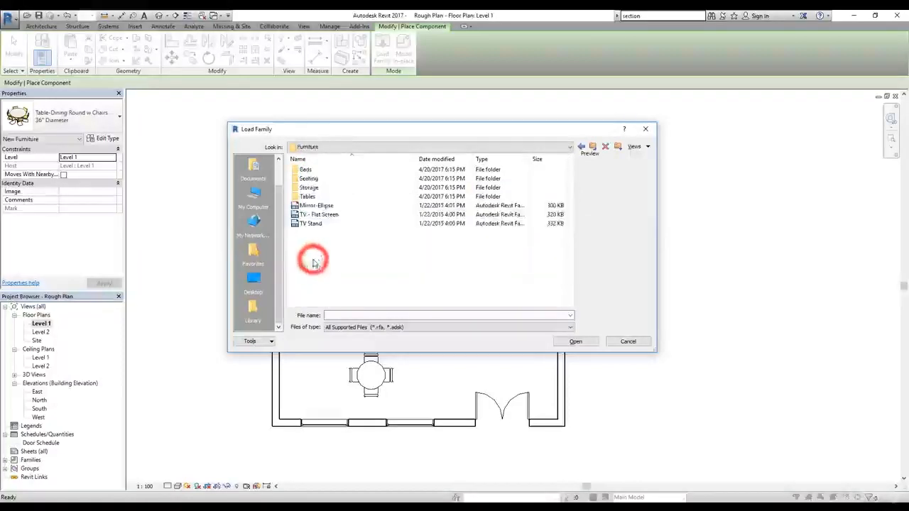
double_click(310, 187)
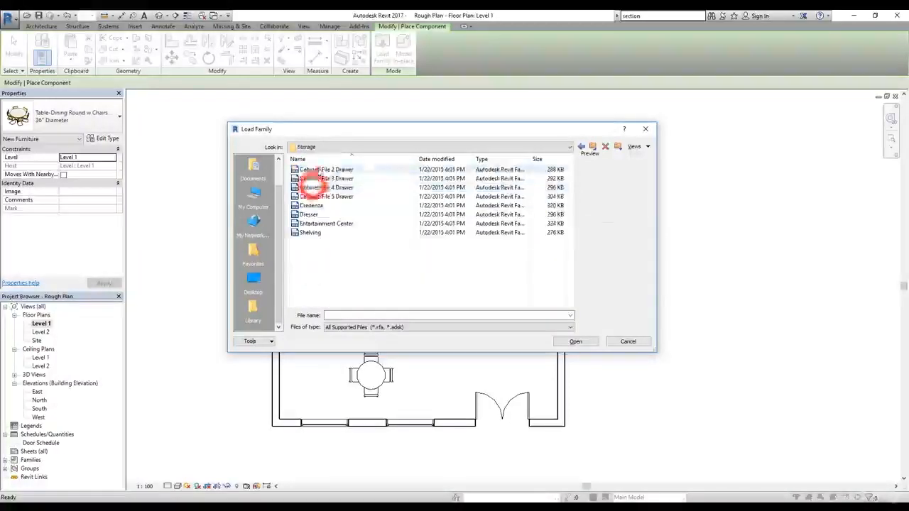
Step: Preview the file cabinet, credenza, dresser and shelving families in the Storage folder
left_click(317, 169)
left_click(317, 178)
left_click(314, 187)
left_click(312, 197)
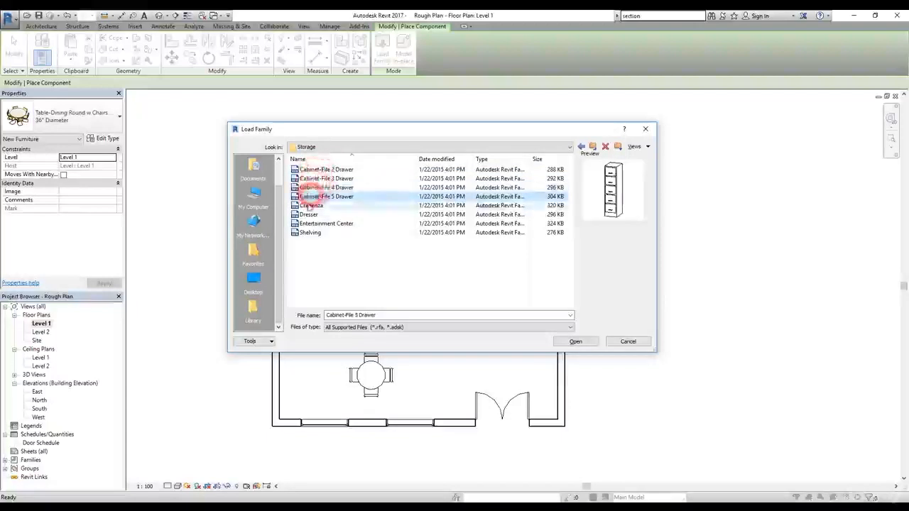
left_click(310, 205)
left_click(311, 214)
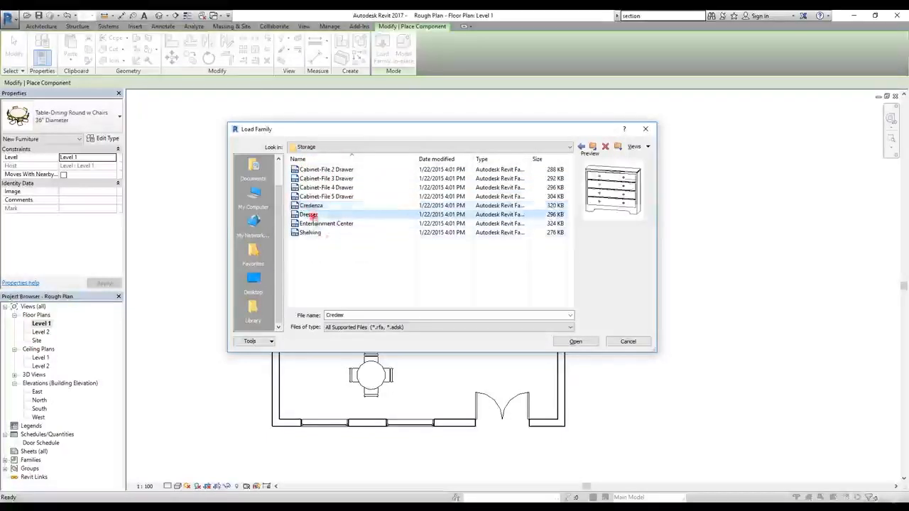
left_click(314, 233)
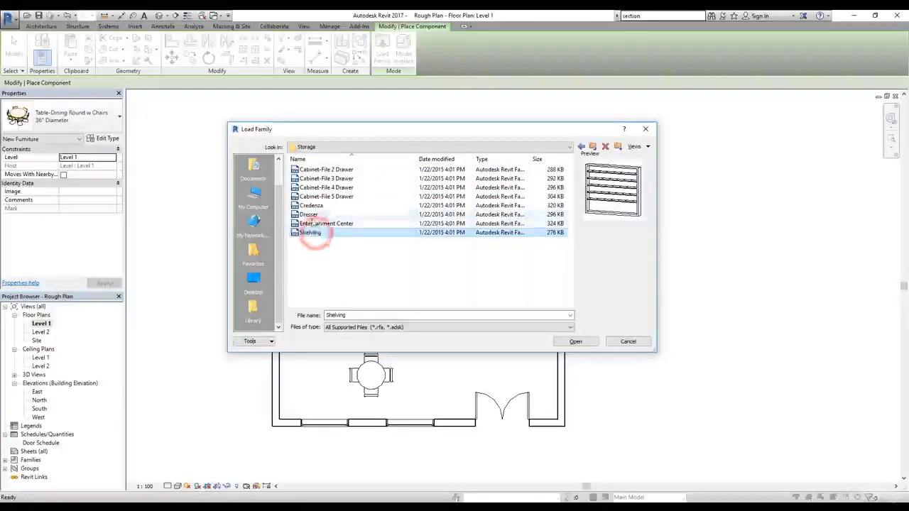
Step: Load the Dresser family and place the rotated 48" x 72" x 24" dresser in the lower-left corner of the bedroom
left_click(310, 215)
left_click(575, 342)
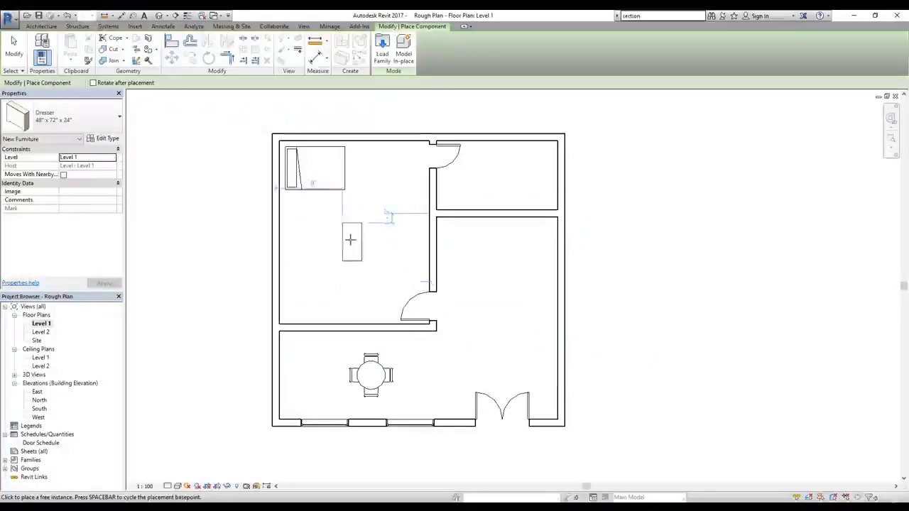
key("space")
left_click(307, 309)
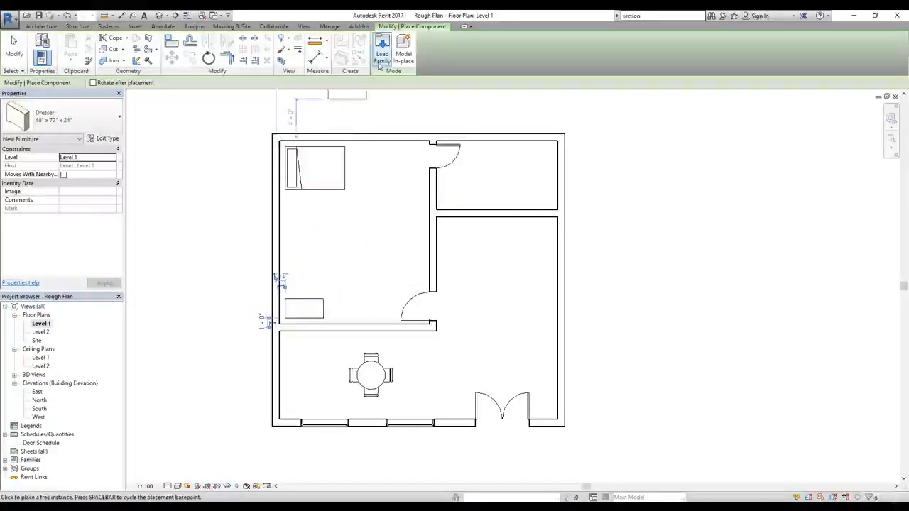
Step: Browse the US Imperial library to the Plumbing > MEP > Fixtures folder and move the Load Family dialog off the bedroom plan
left_click(380, 65)
left_click(590, 147)
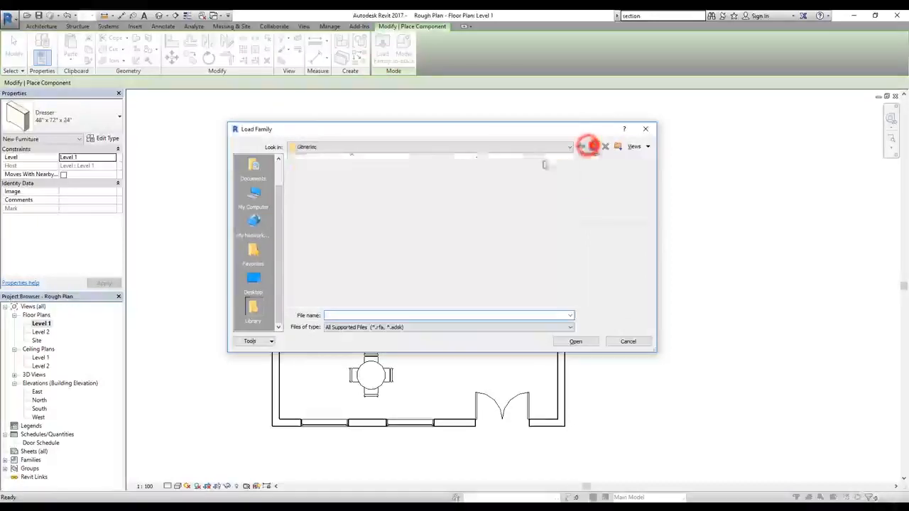
double_click(345, 181)
scroll(344, 248, "down", 3)
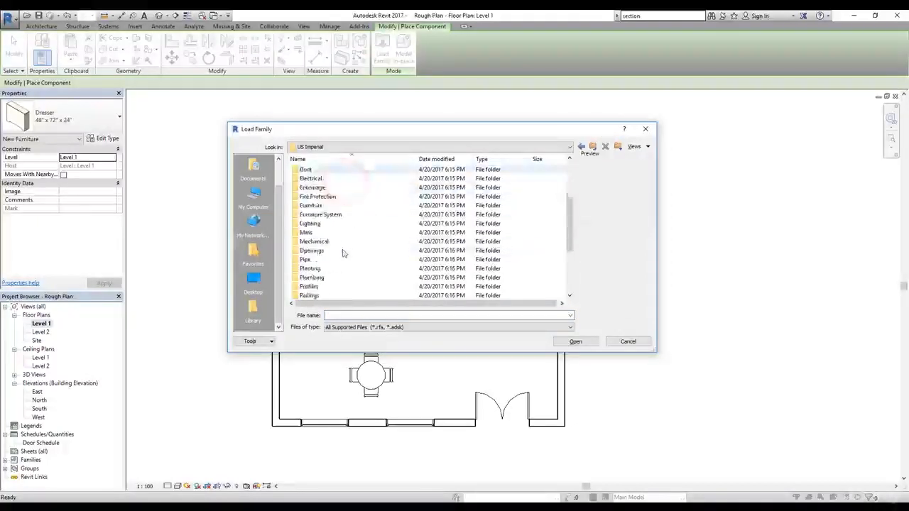
scroll(343, 253, "down", 4)
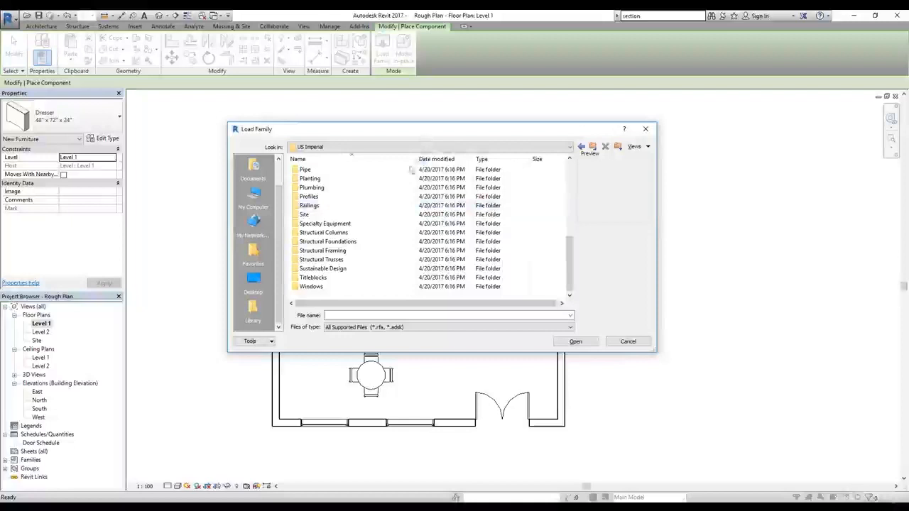
scroll(334, 231, "up", 1)
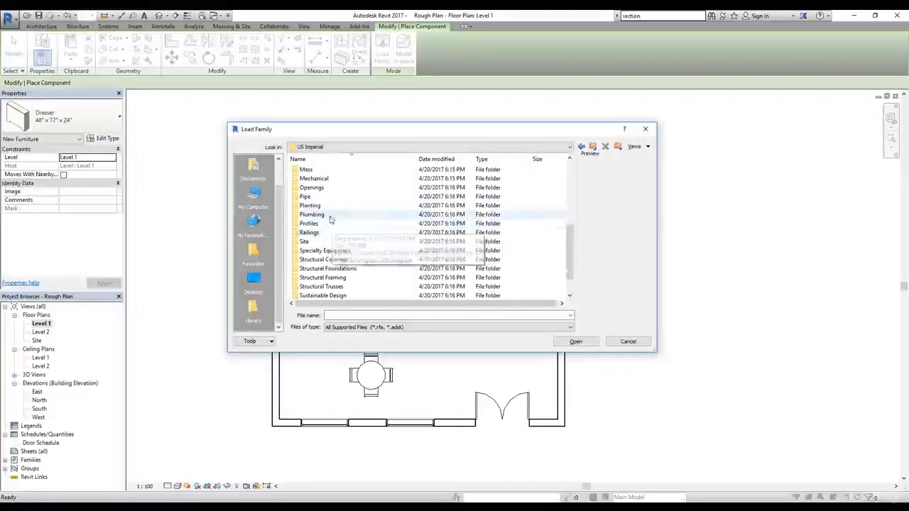
double_click(313, 215)
double_click(309, 177)
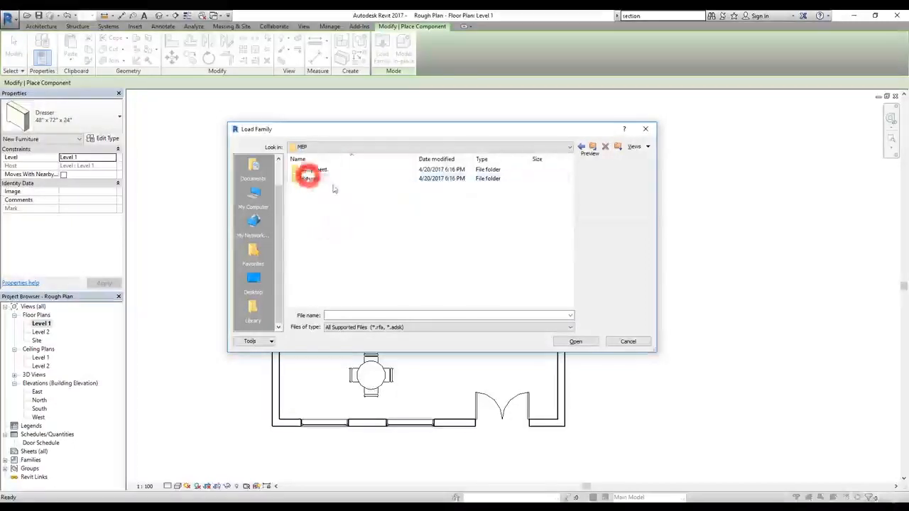
double_click(312, 179)
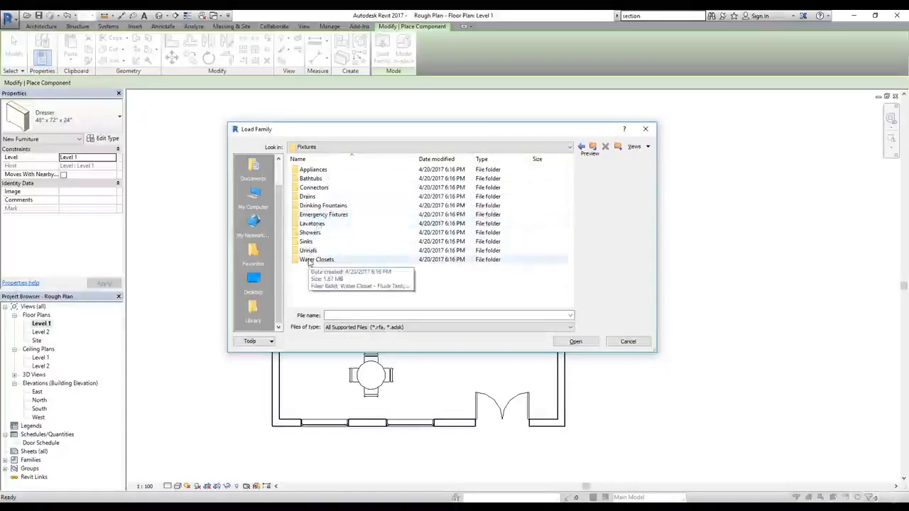
left_click_drag(360, 133, 576, 219)
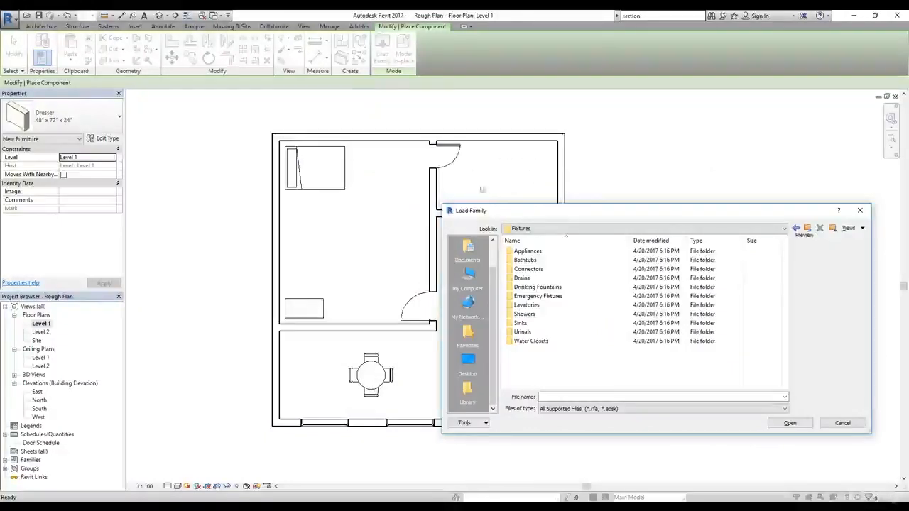
Step: Load Water Closet - Flush Tank from the Water Closets folder and place it rotated in the small upper-right room's lower-right corner, tank against the lower wall
double_click(530, 342)
left_click(540, 269)
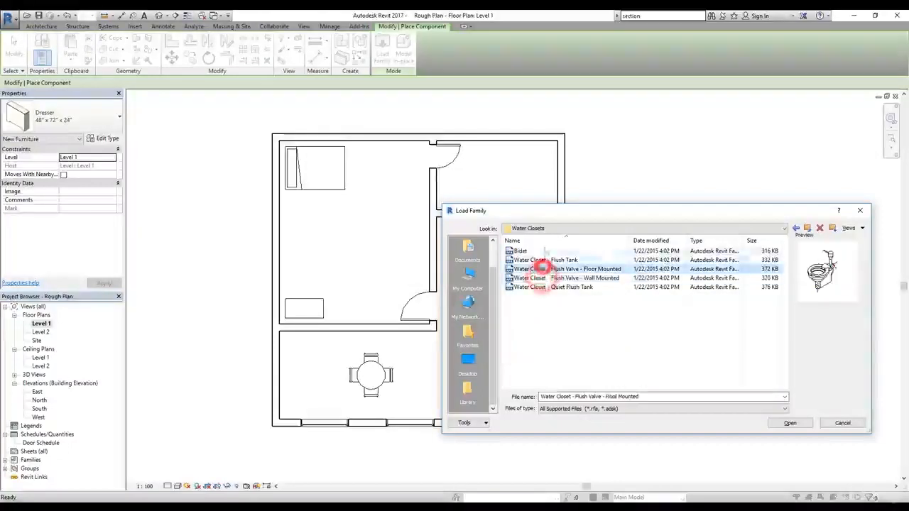
left_click(540, 241)
left_click(516, 288)
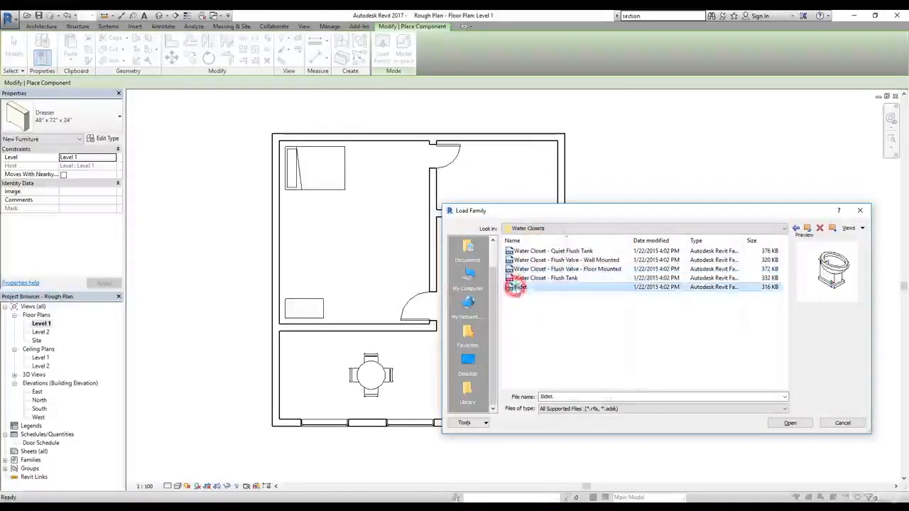
left_click(525, 278)
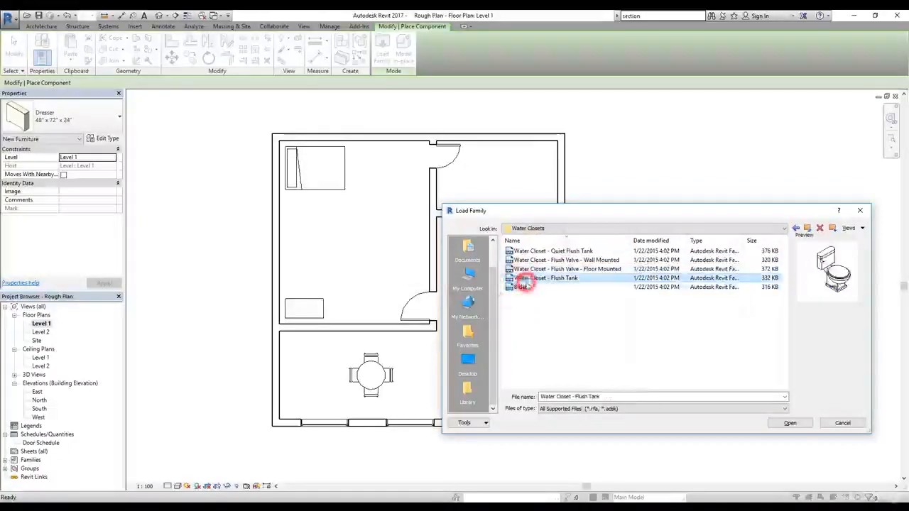
left_click(791, 423)
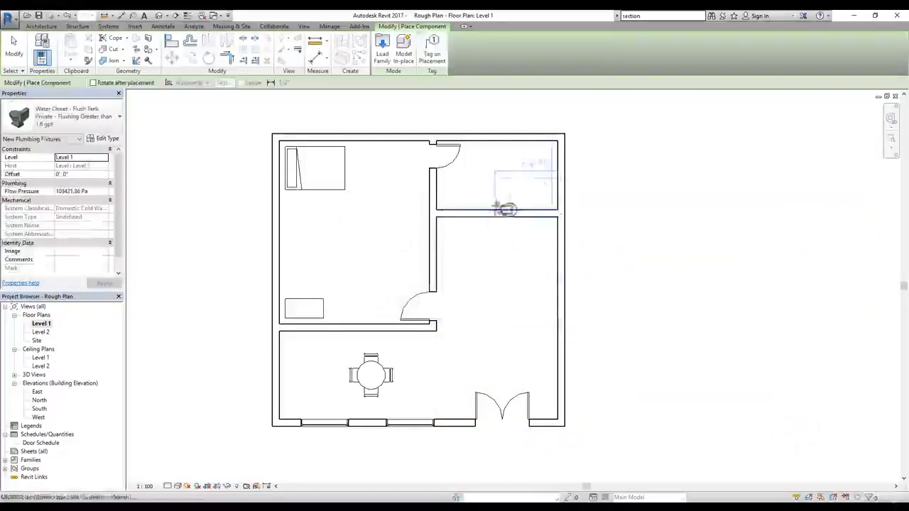
key("space")
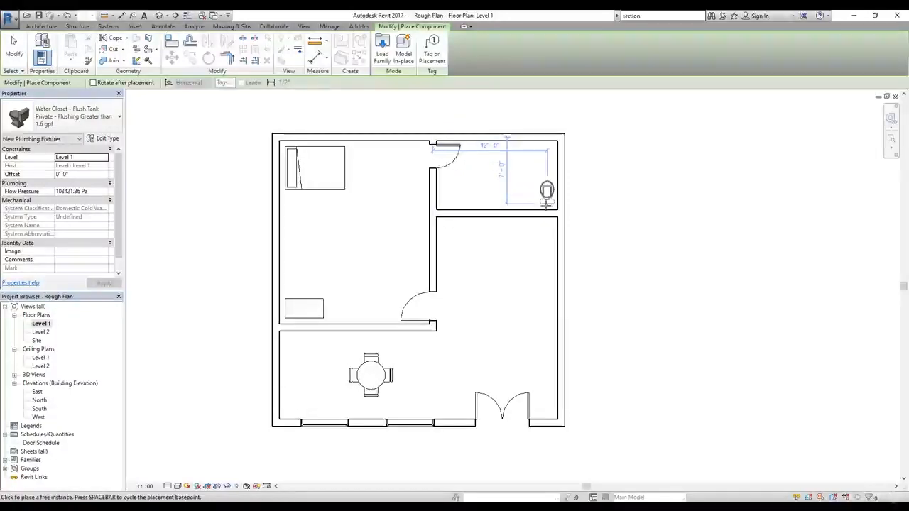
left_click(547, 208)
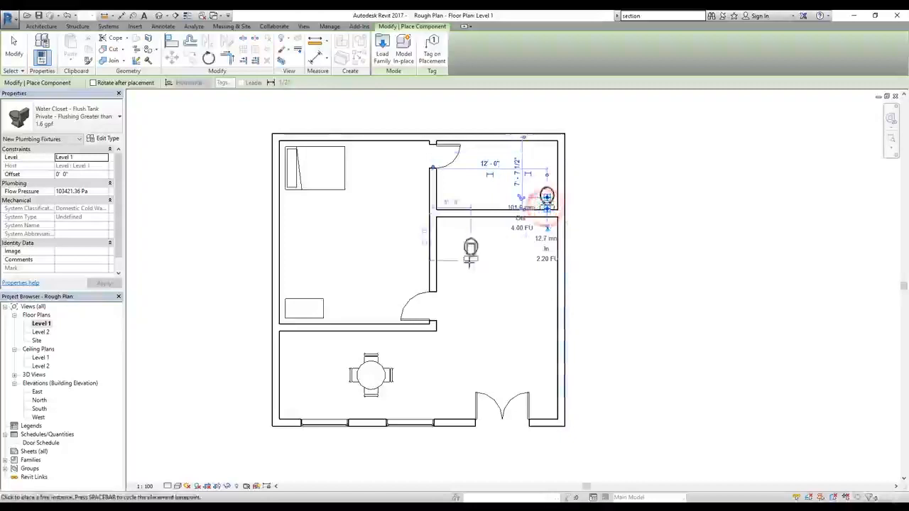
Step: Browse the US Imperial family library to the Plumbing > Architectural > Fixtures folder
left_click(380, 56)
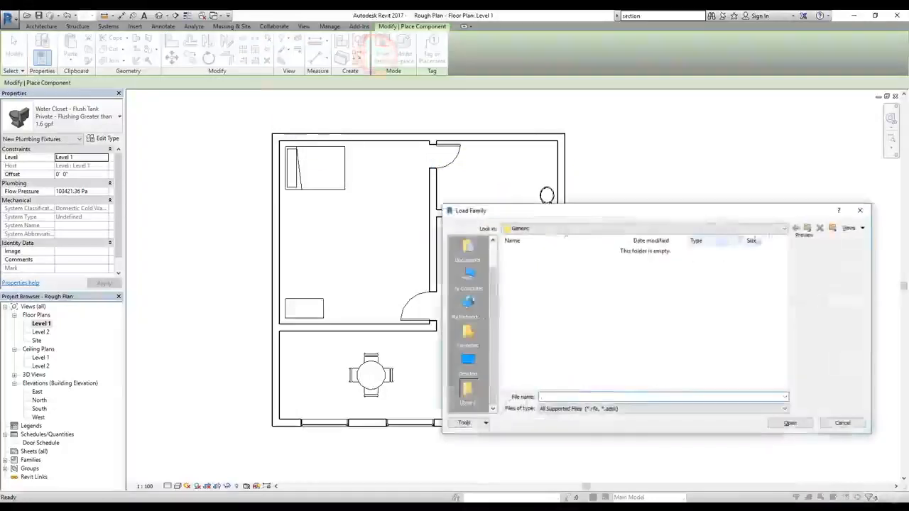
left_click(802, 228)
double_click(534, 262)
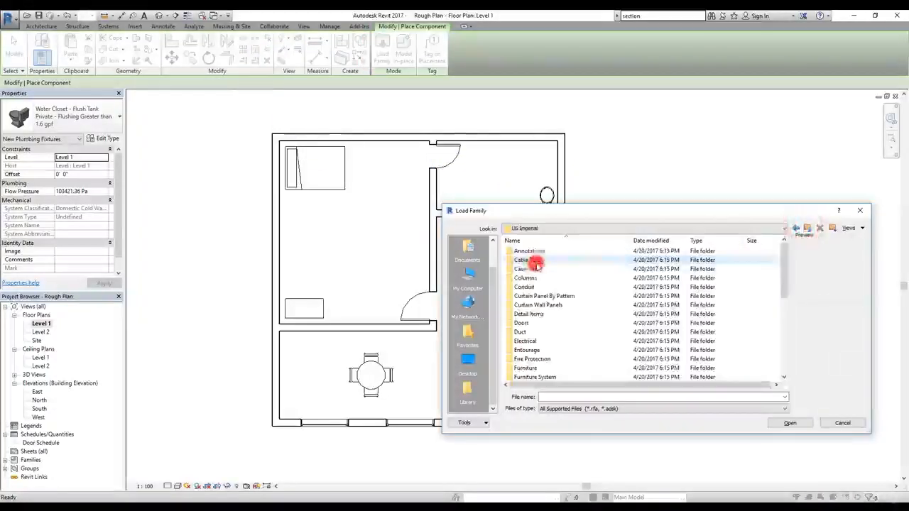
scroll(542, 321, "down", 2)
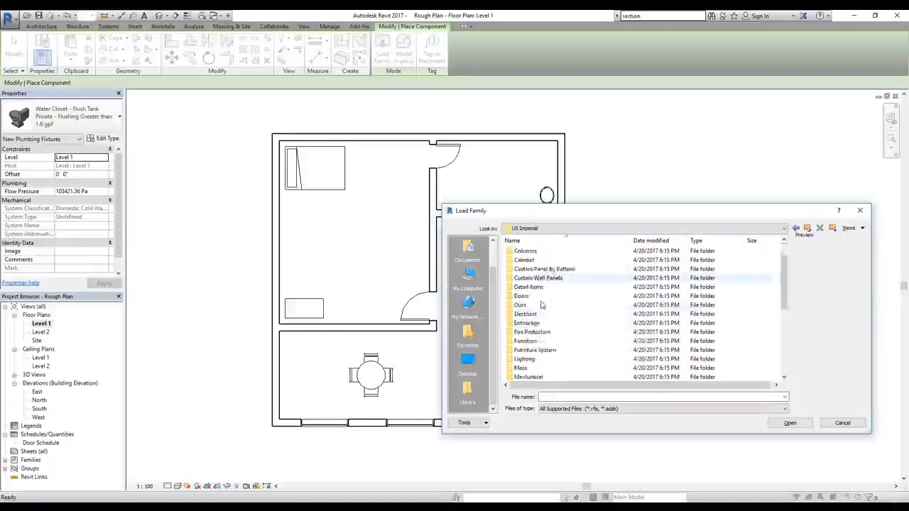
scroll(561, 330, "down", 4)
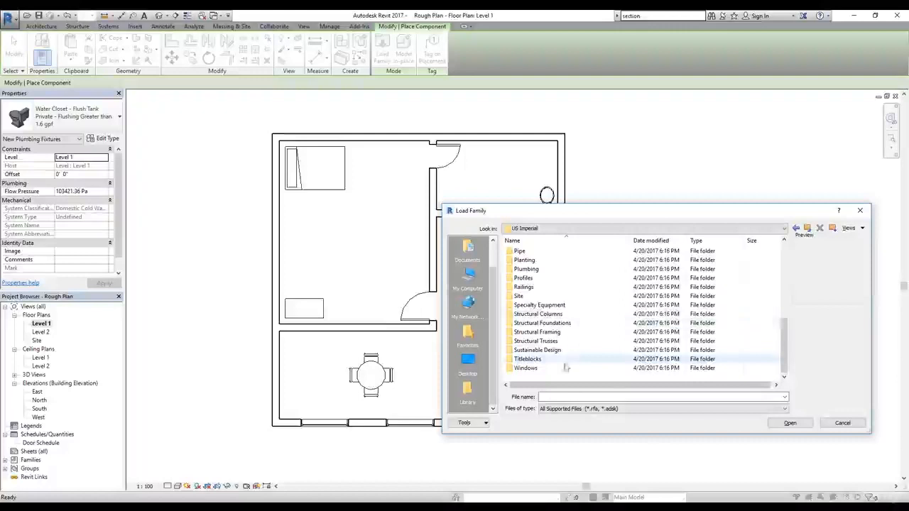
scroll(561, 341, "up", 3)
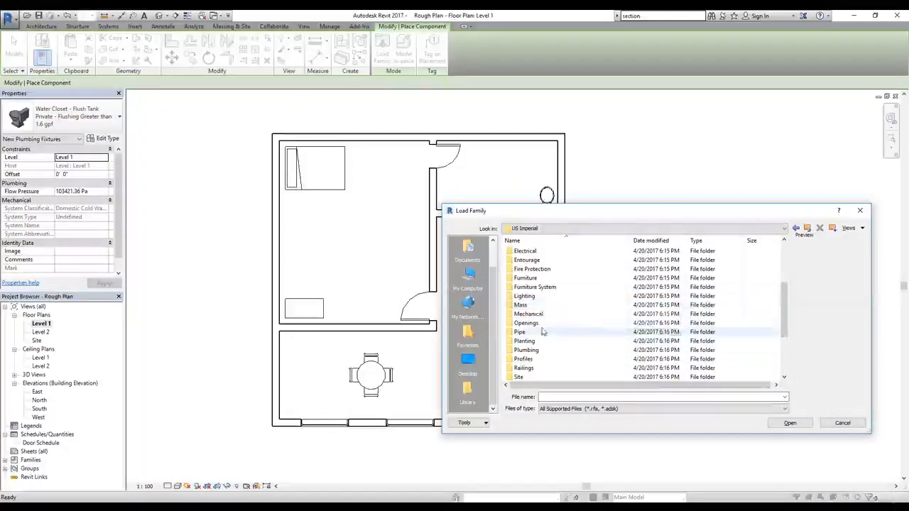
double_click(532, 350)
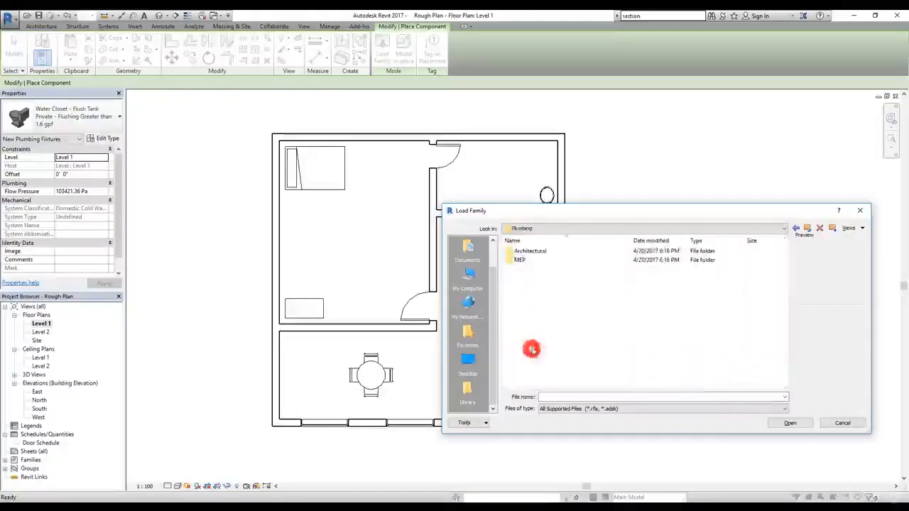
double_click(526, 251)
double_click(524, 260)
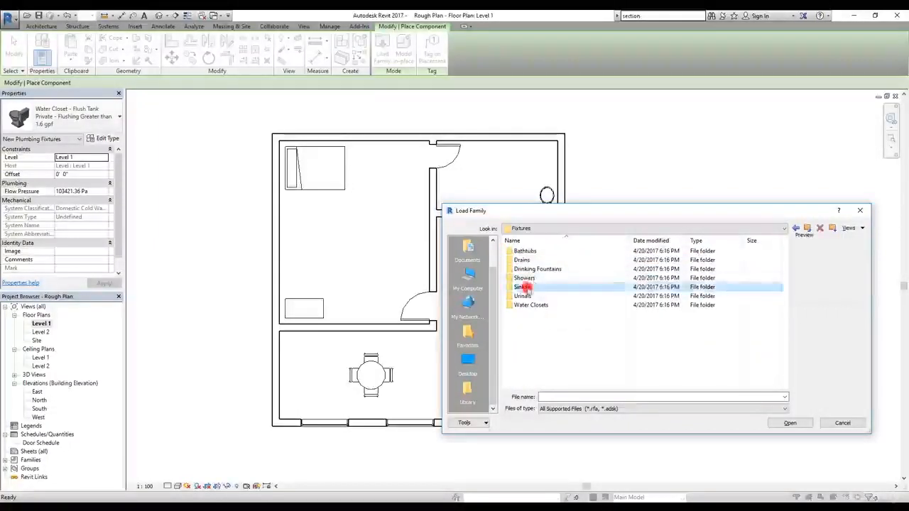
Step: Load Sink Kitchen-Single from the Sinks folder and place the 30" x 21" sink in the bathroom's lower-left corner
double_click(525, 287)
left_click(526, 270)
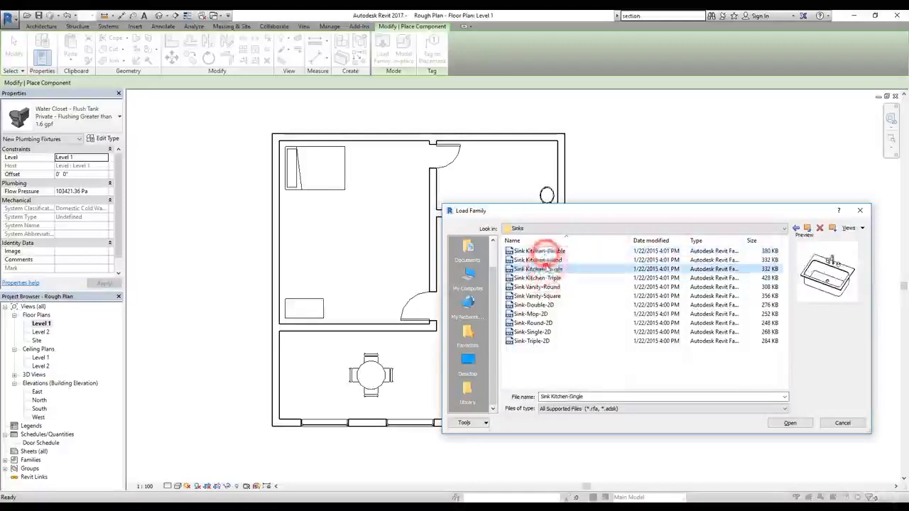
left_click(805, 424)
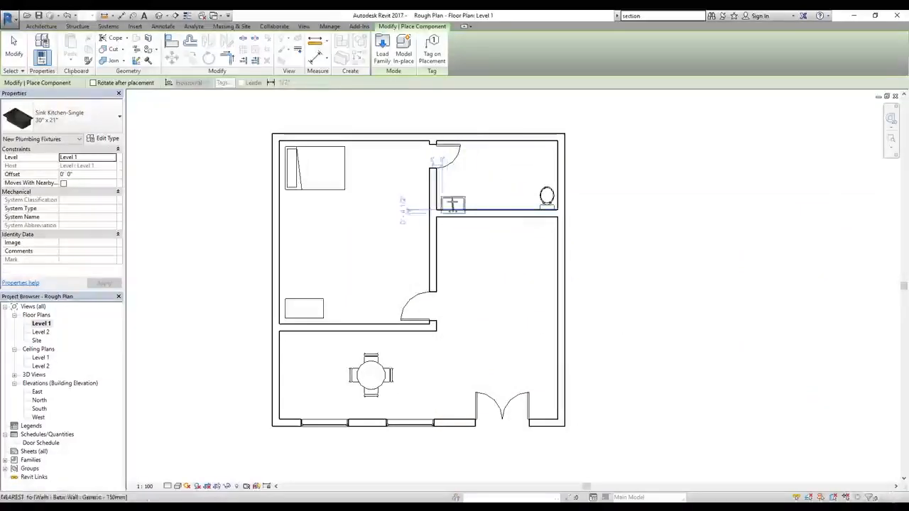
left_click(453, 200)
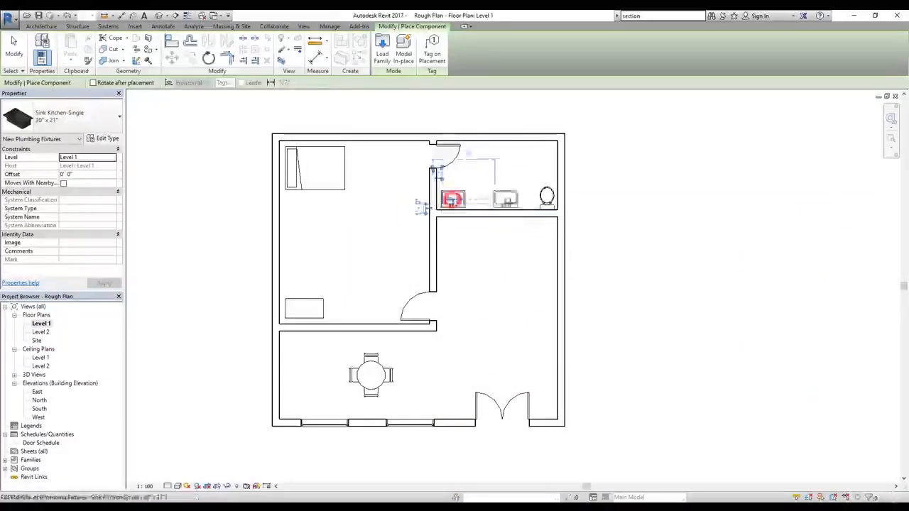
Step: Reopen the family library and browse to US Imperial > Plumbing > Architectural
left_click(383, 57)
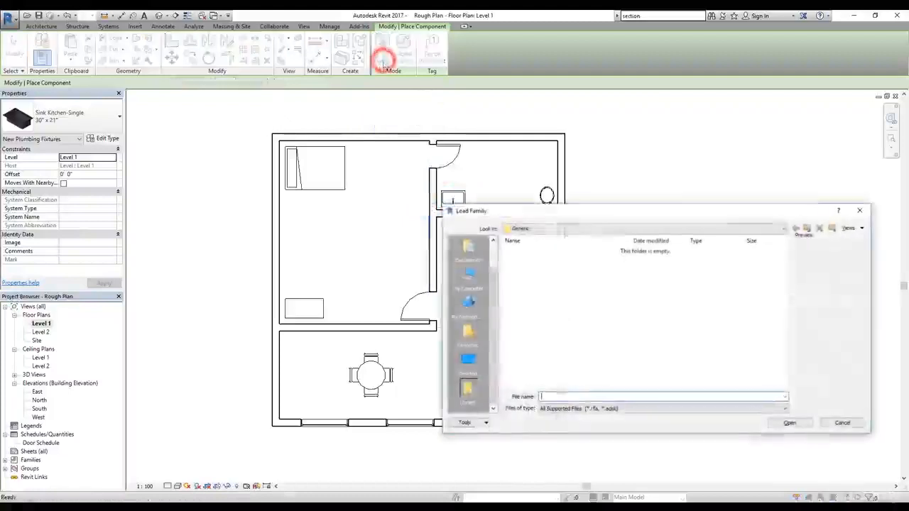
left_click(805, 227)
double_click(544, 260)
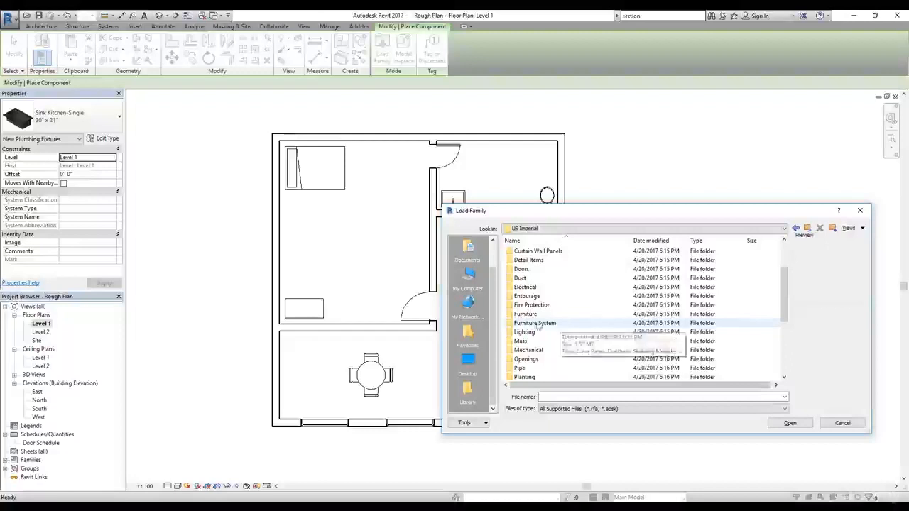
scroll(550, 334, "down", 1)
left_click(540, 358)
double_click(540, 359)
double_click(529, 251)
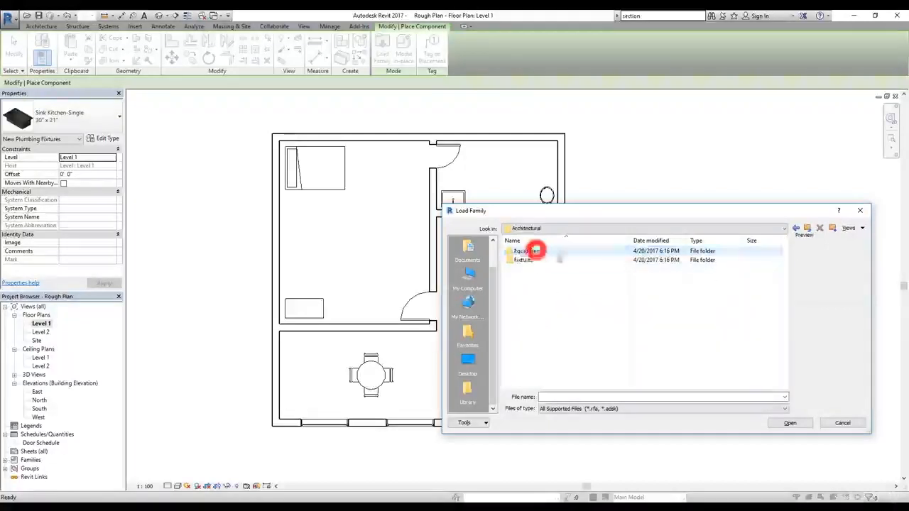
Step: Preview the Water Heater family in the Equipment > Water Heaters folder and go back up
double_click(529, 251)
double_click(530, 250)
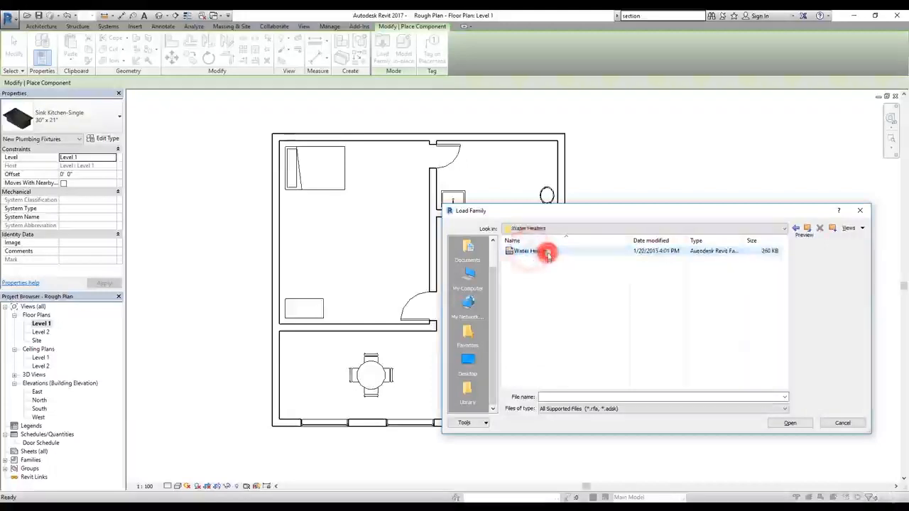
left_click(531, 252)
left_click(809, 228)
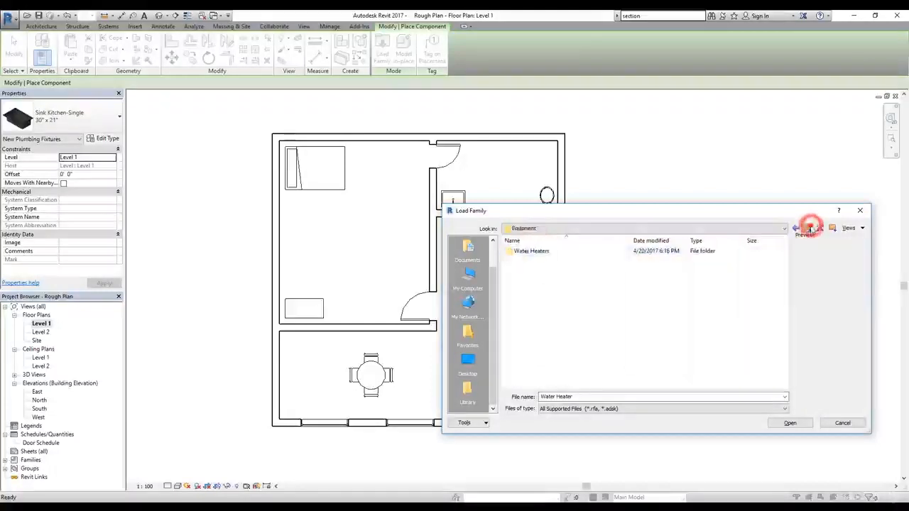
Step: Preview the Shower Stall-2D and Drinking Fountain-2D families in the Fixtures folder
double_click(523, 260)
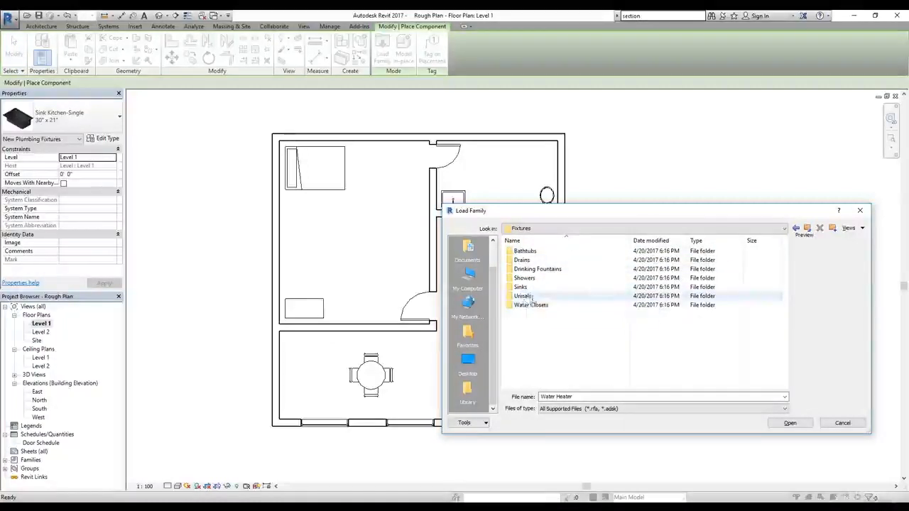
double_click(531, 279)
left_click(538, 251)
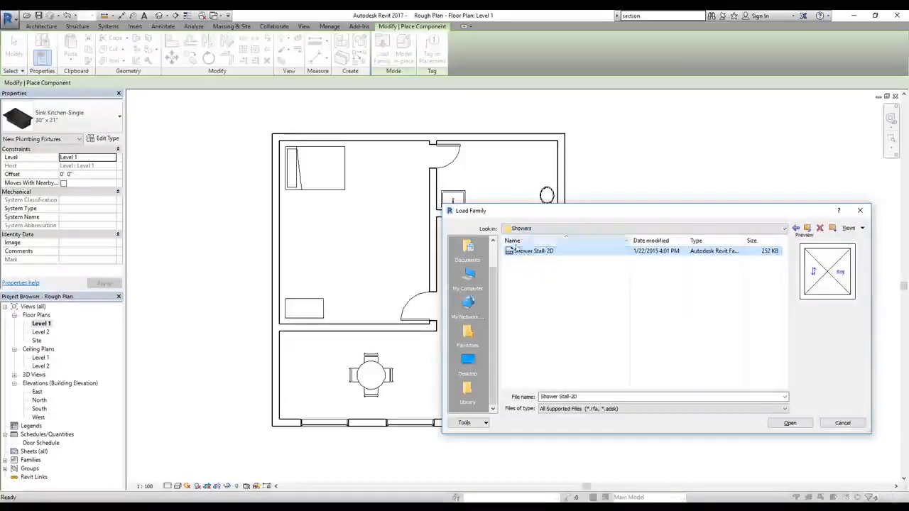
left_click(808, 228)
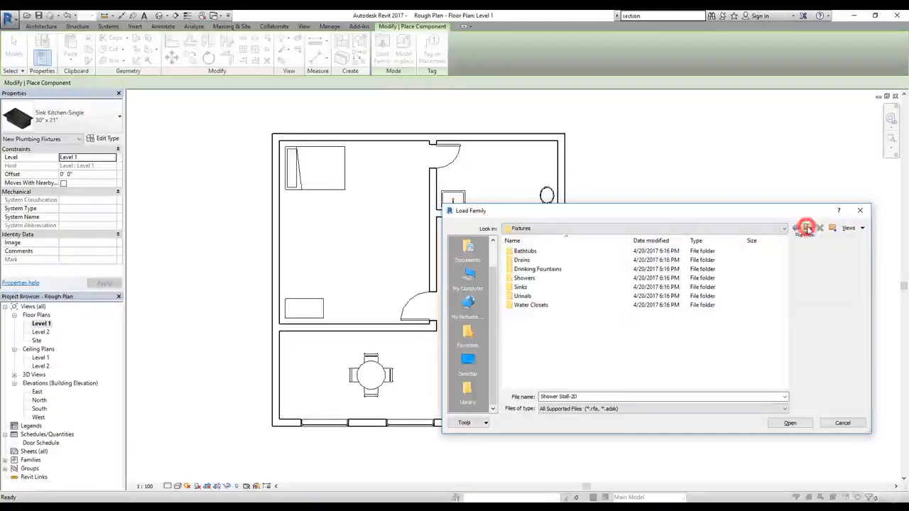
double_click(545, 274)
left_click(551, 251)
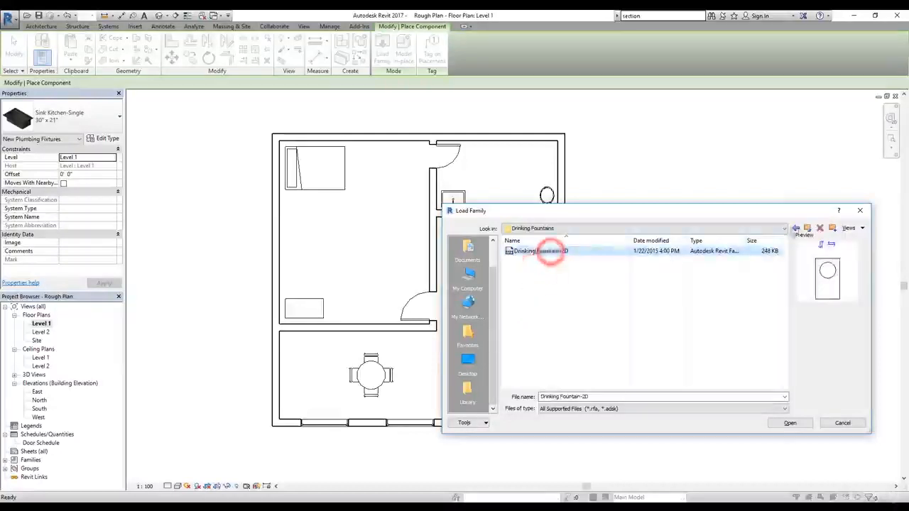
left_click(807, 229)
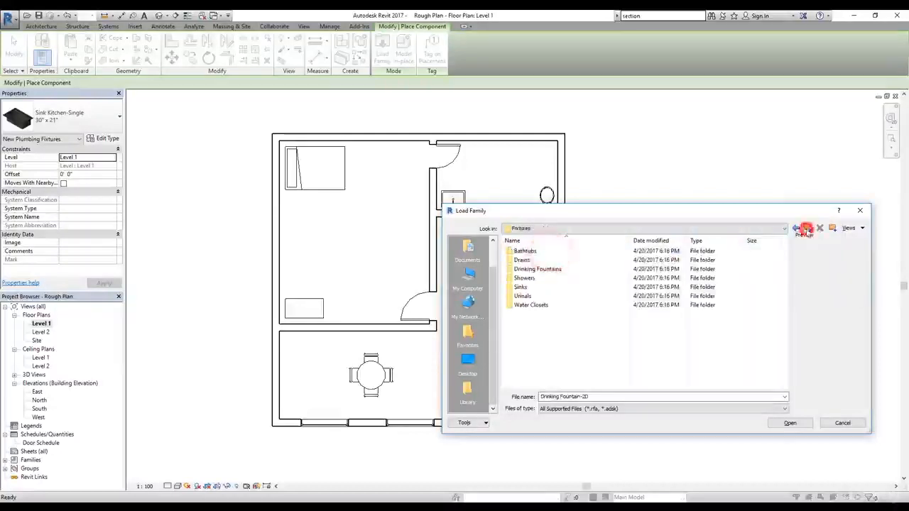
Step: Load Tub-Free Standing-3D from Bathtubs and place the 30" x 60" tub upright near the bathroom's upper-right corner, about 2'-0" from the right wall
left_click(522, 260)
double_click(523, 251)
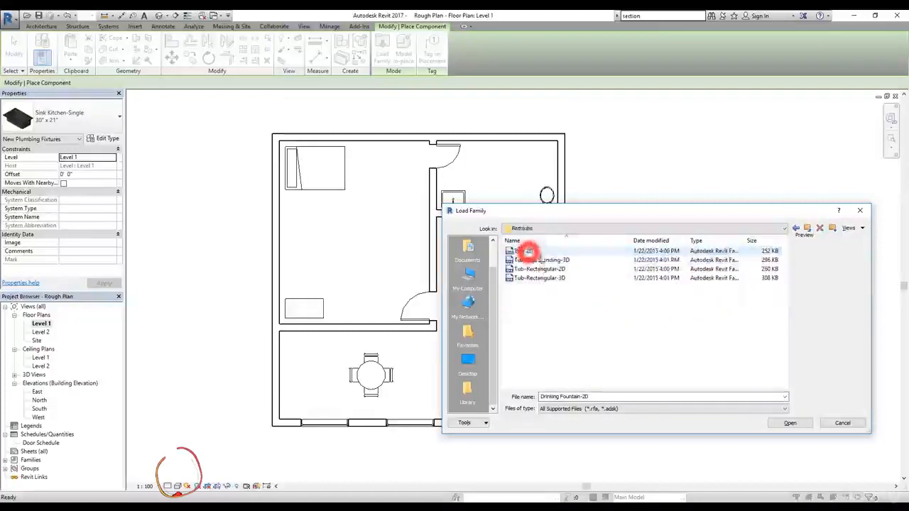
left_click(542, 260)
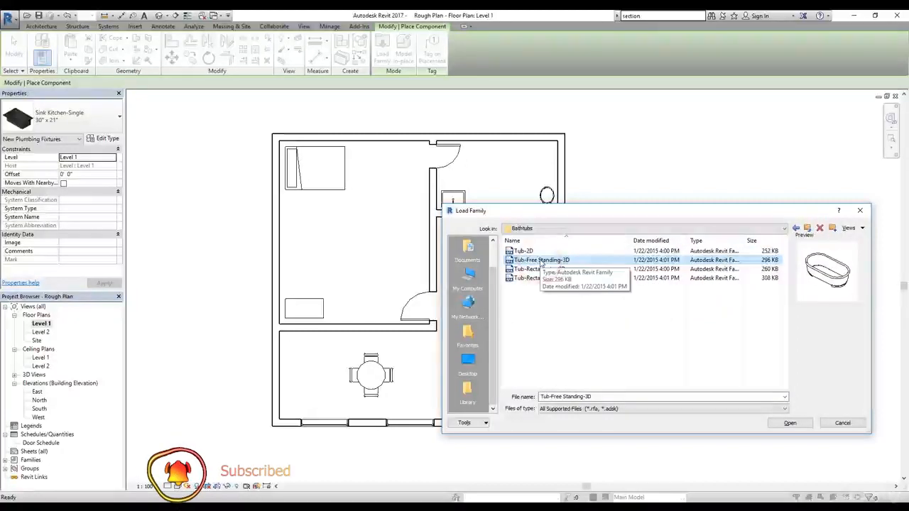
left_click(794, 424)
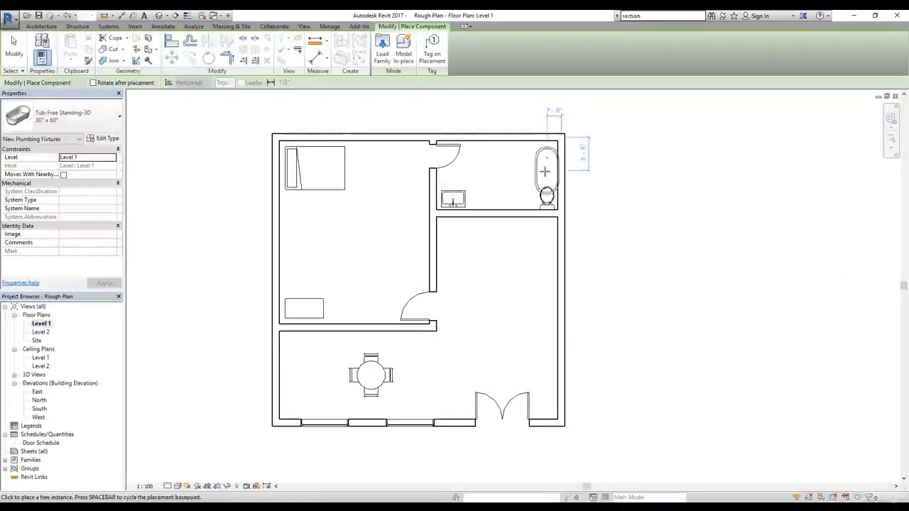
left_click(543, 171)
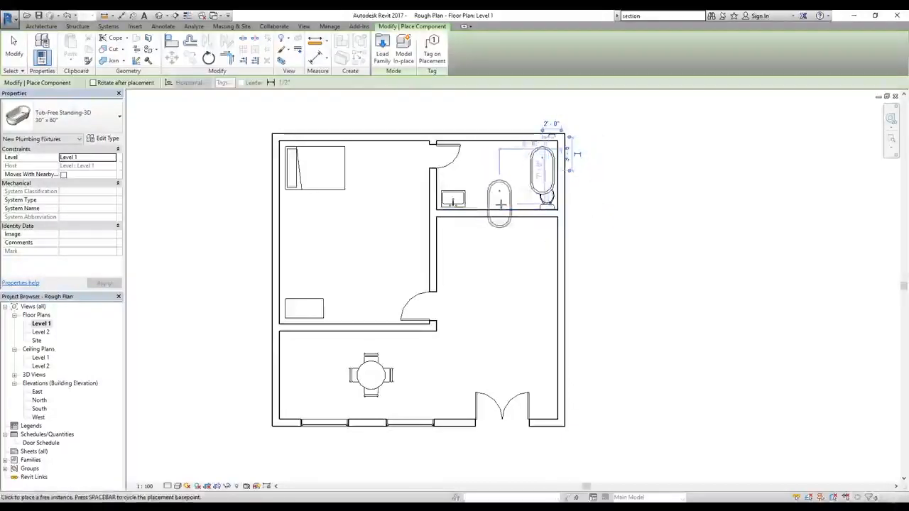
scroll(542, 157, "up", 5)
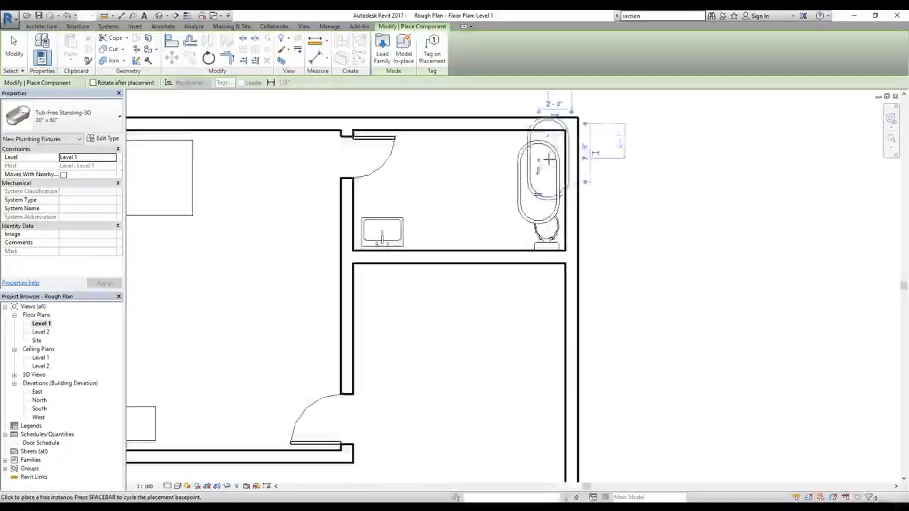
middle_click_drag(461, 195, 547, 261)
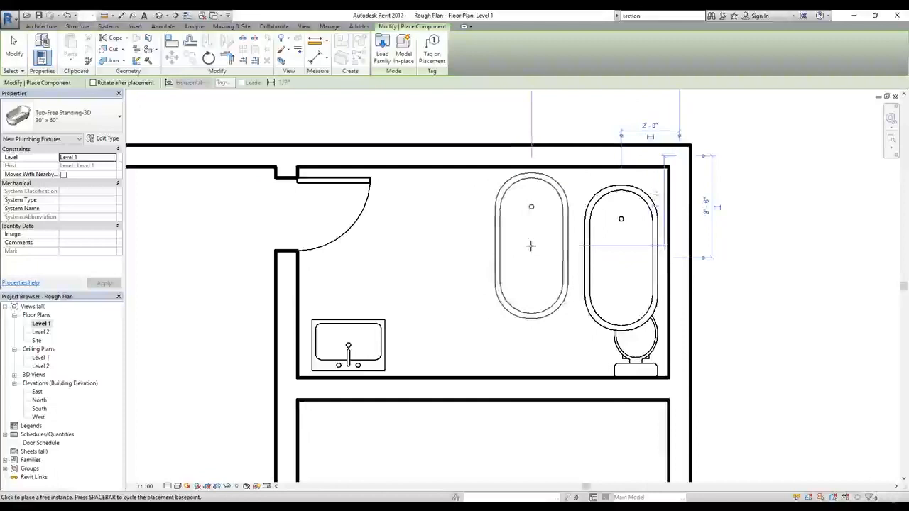
key("Escape")
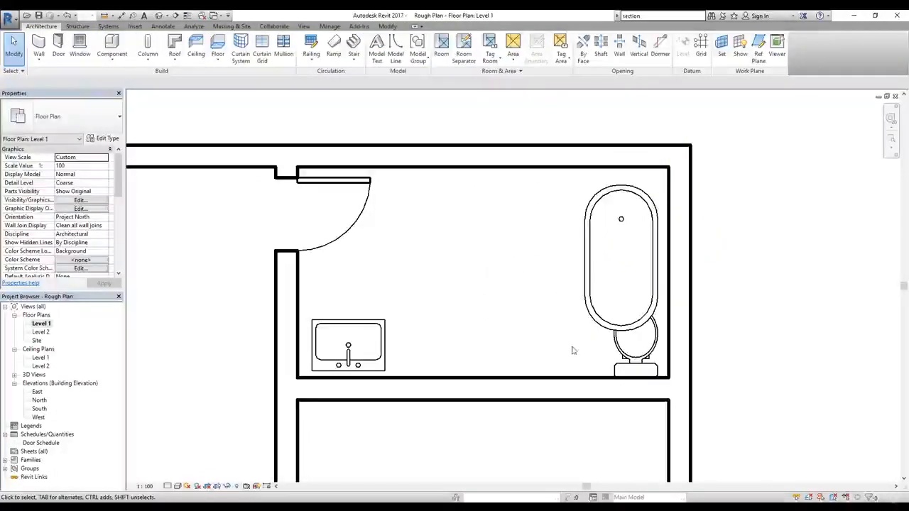
Step: Move the toilet about 5'-3" left along the bathroom's lower wall, clear of the bathtub
left_click(627, 357)
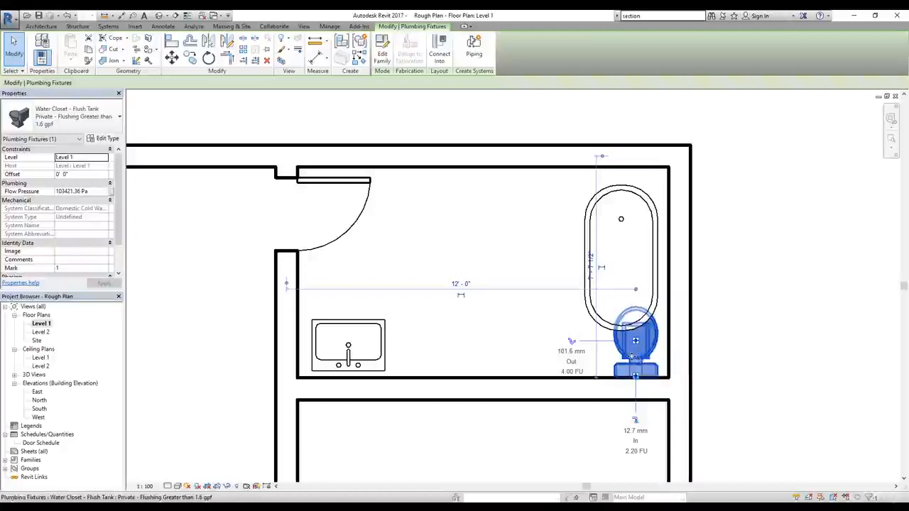
left_click(172, 61)
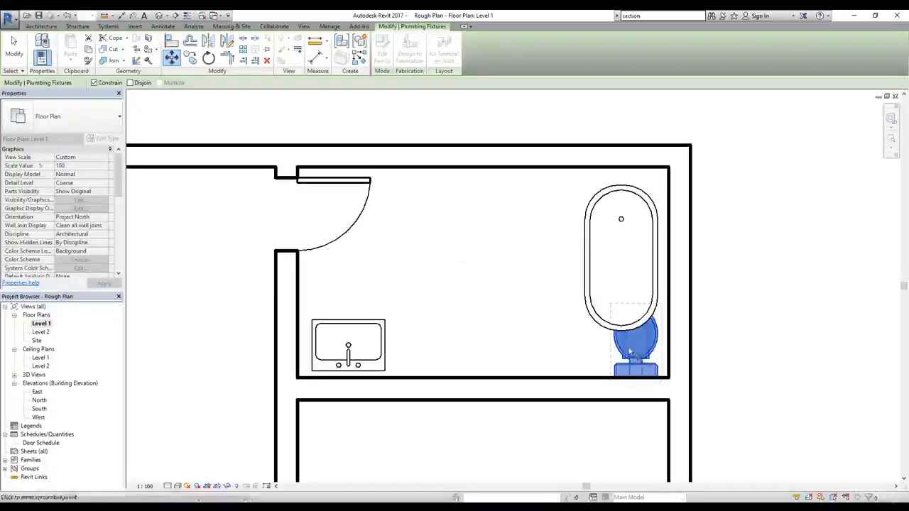
left_click(637, 357)
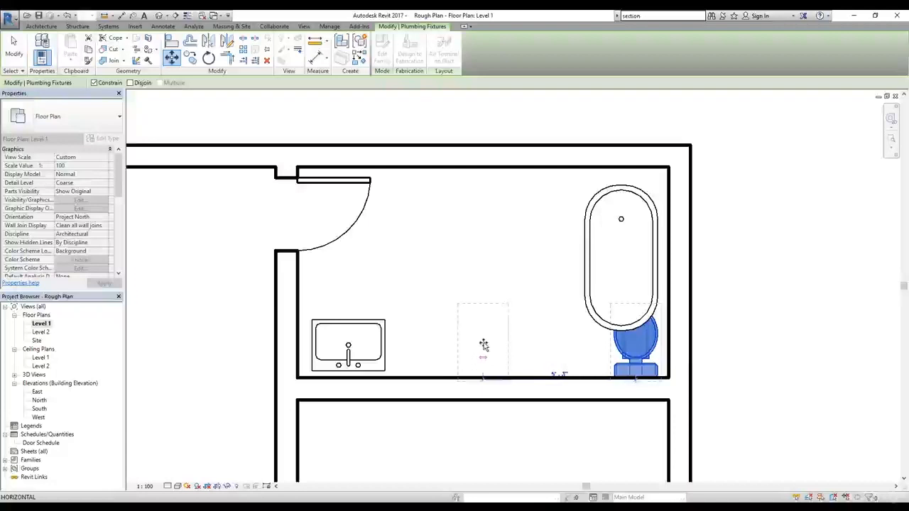
left_click(483, 345)
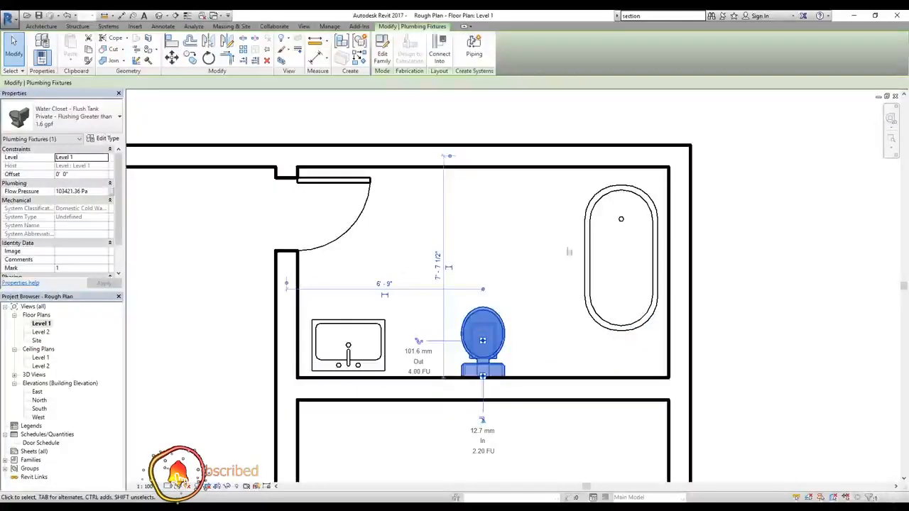
Step: Rotate the bathtub 90° clockwise about its centre so it lies horizontally
left_click(598, 316)
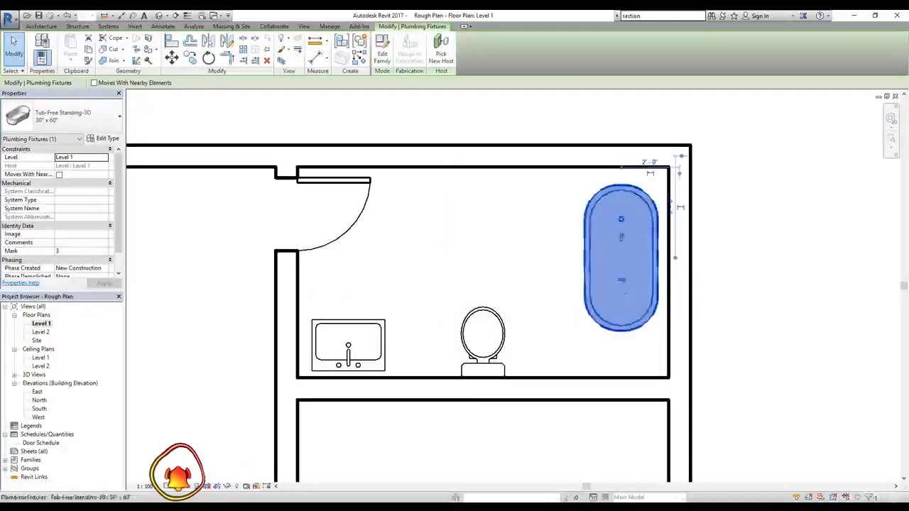
left_click(622, 281)
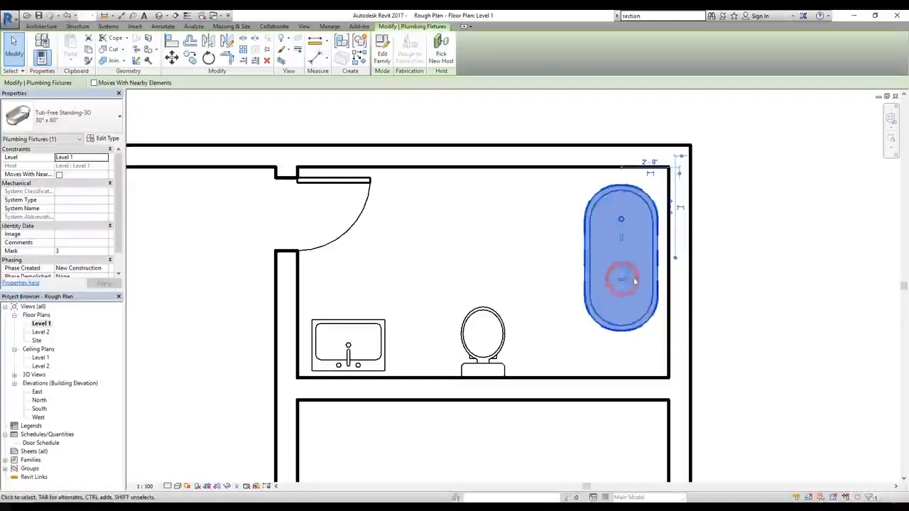
left_click(624, 280)
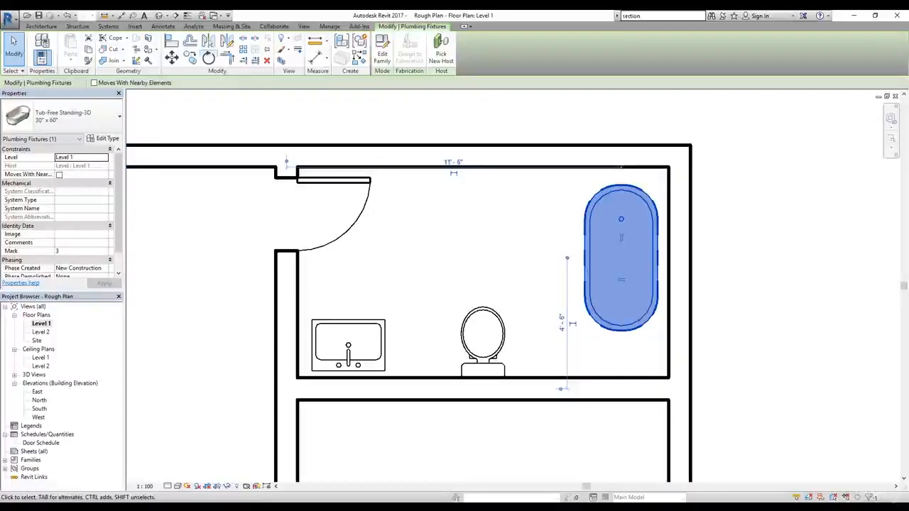
left_click(209, 57)
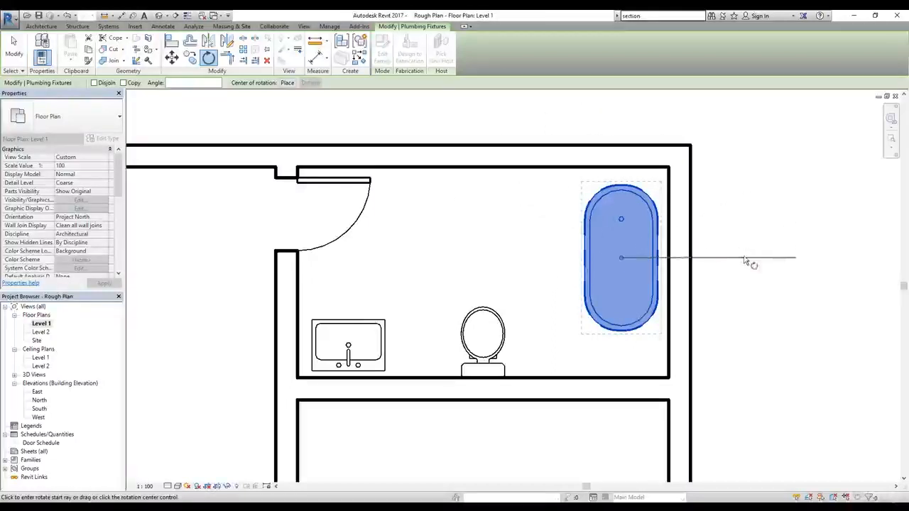
left_click(744, 257)
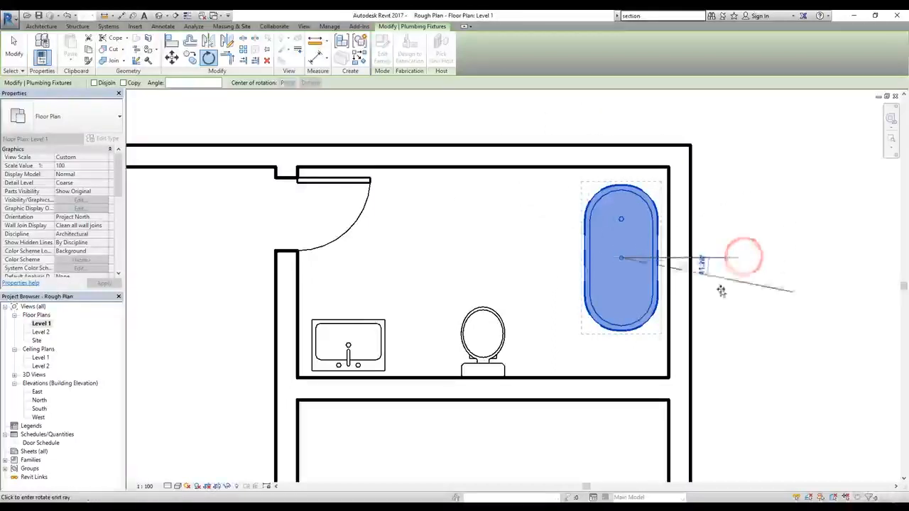
left_click(622, 350)
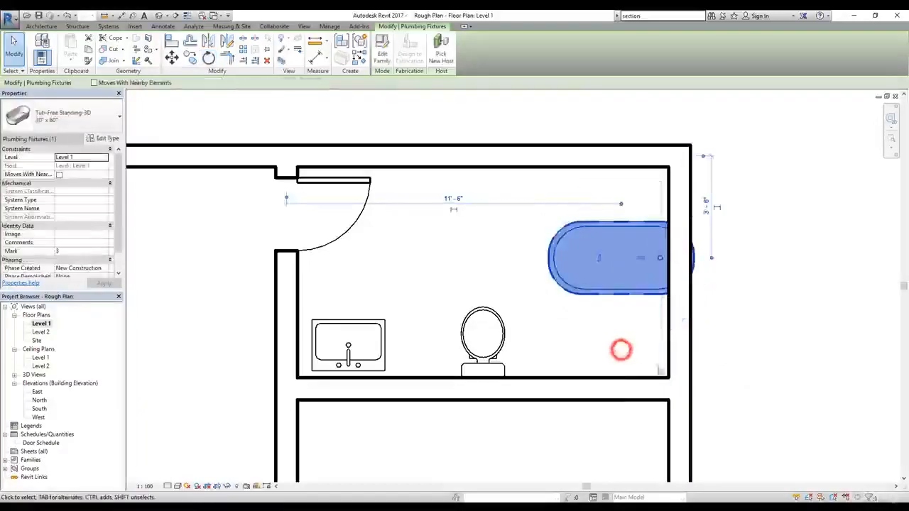
Step: Move the rotated bathtub into the bathroom's upper-right corner, with its centre about 10'-2" from the left wall
left_click(603, 262)
left_click(615, 284)
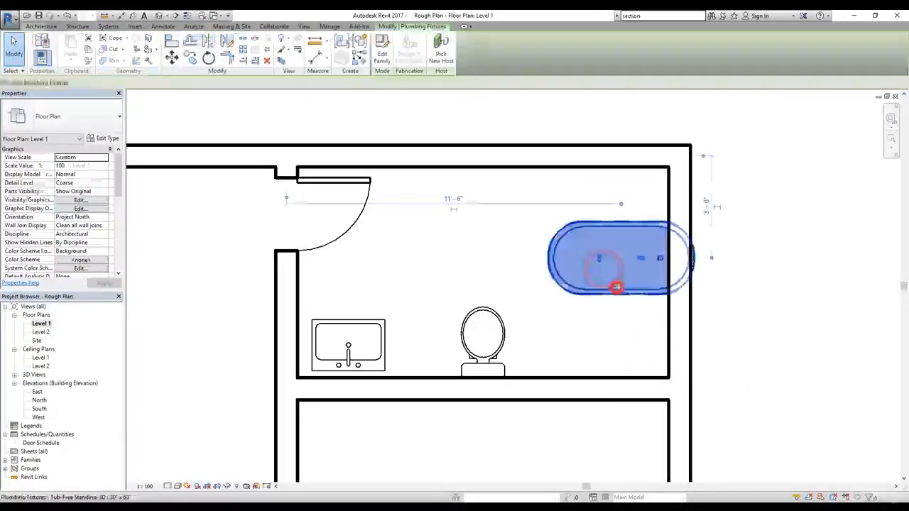
left_click_drag(582, 290, 551, 257)
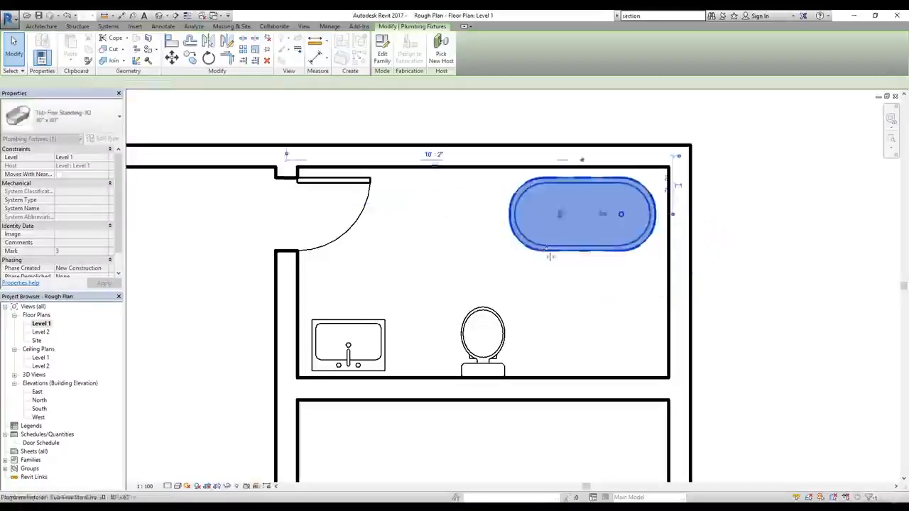
left_click(557, 321)
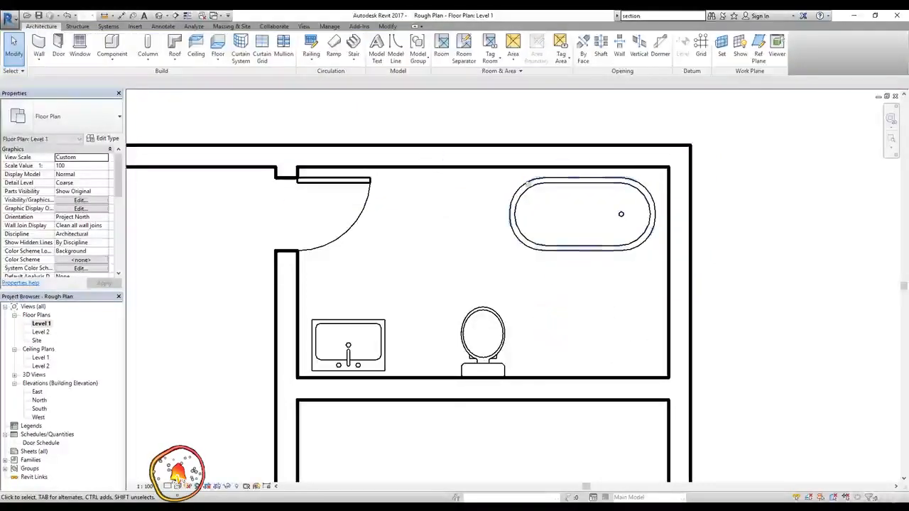
Step: Start placing another component and browse the family library to US Imperial > Plumbing > MEP > Fixtures
left_click(114, 43)
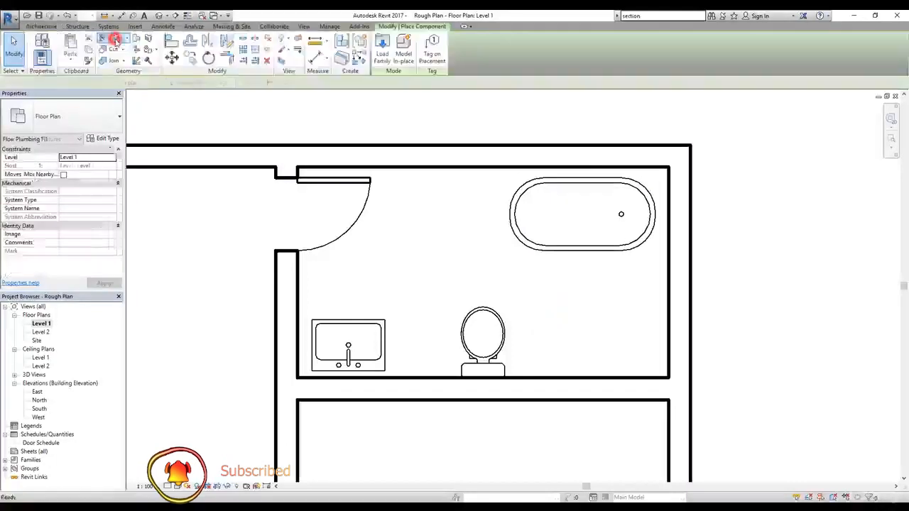
left_click(384, 51)
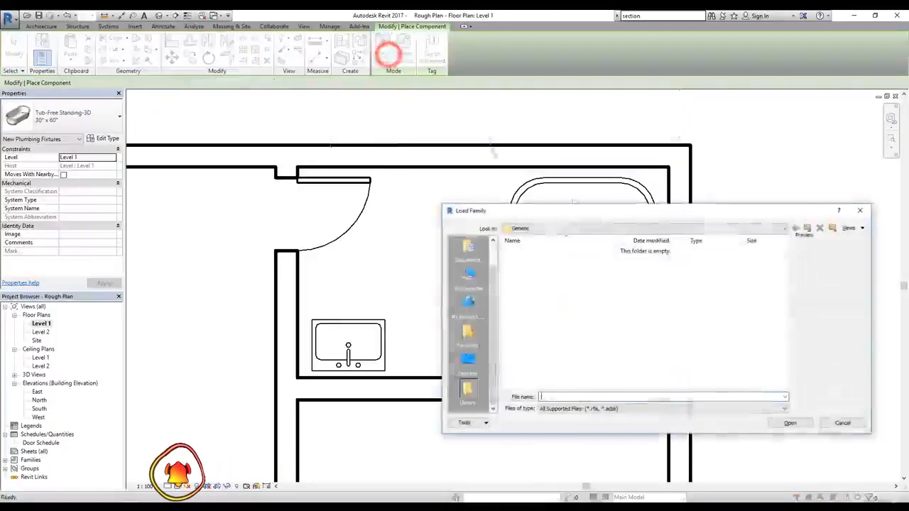
left_click(806, 228)
double_click(534, 260)
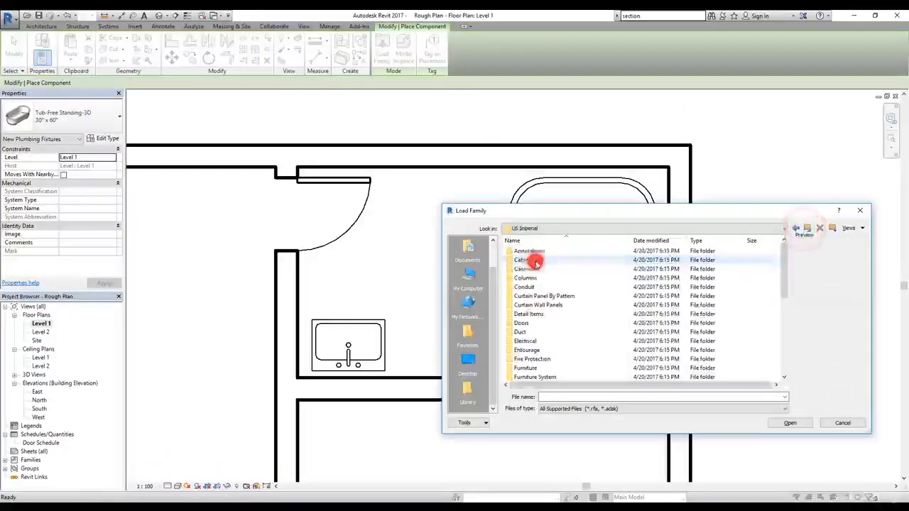
scroll(554, 295, "down", 1)
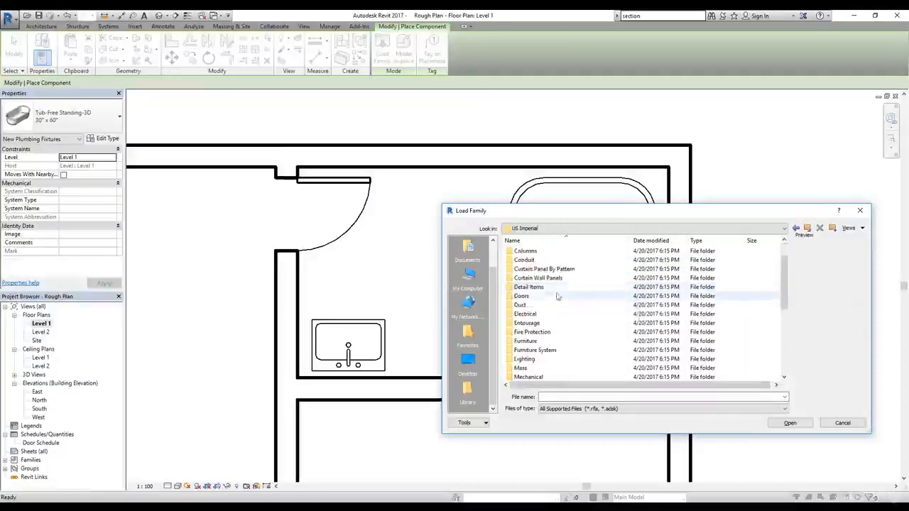
scroll(551, 348, "down", 1)
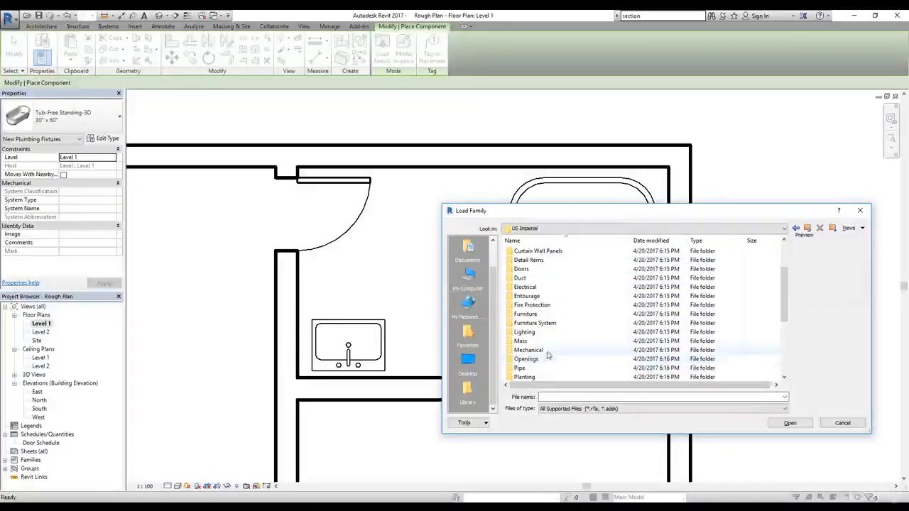
scroll(547, 355, "down", 1)
left_click(540, 359)
scroll(541, 361, "down", 1)
double_click(527, 333)
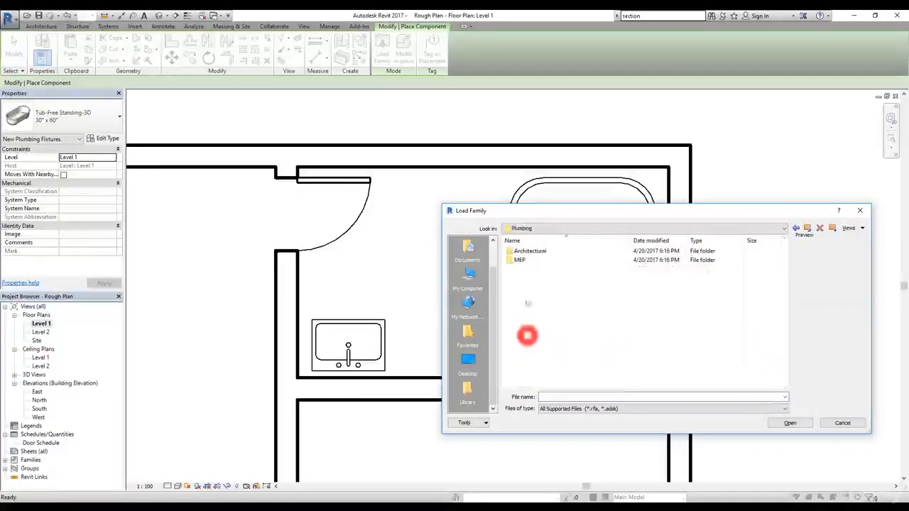
double_click(519, 260)
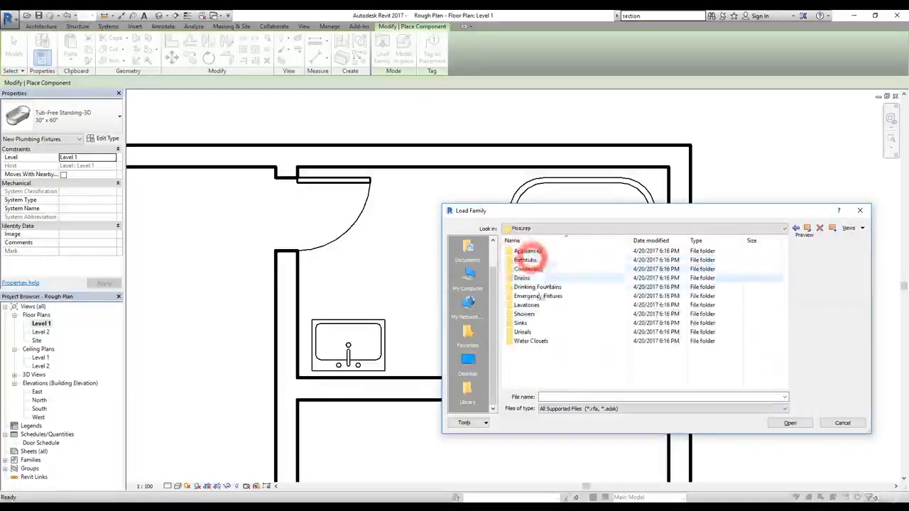
Step: Preview the corner, rectangular and seated shower stall families in the Showers folder and go back up to Plumbing
double_click(527, 315)
left_click(540, 251)
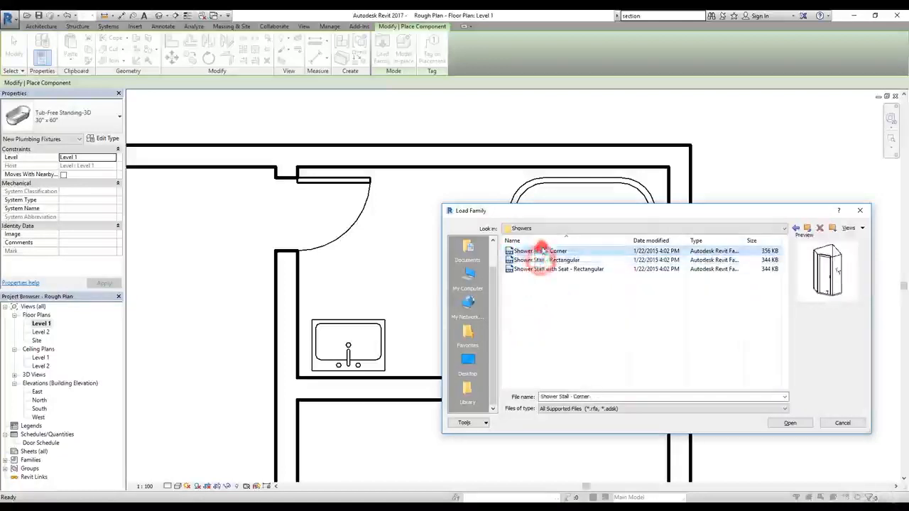
left_click(540, 270)
left_click(542, 260)
left_click(542, 251)
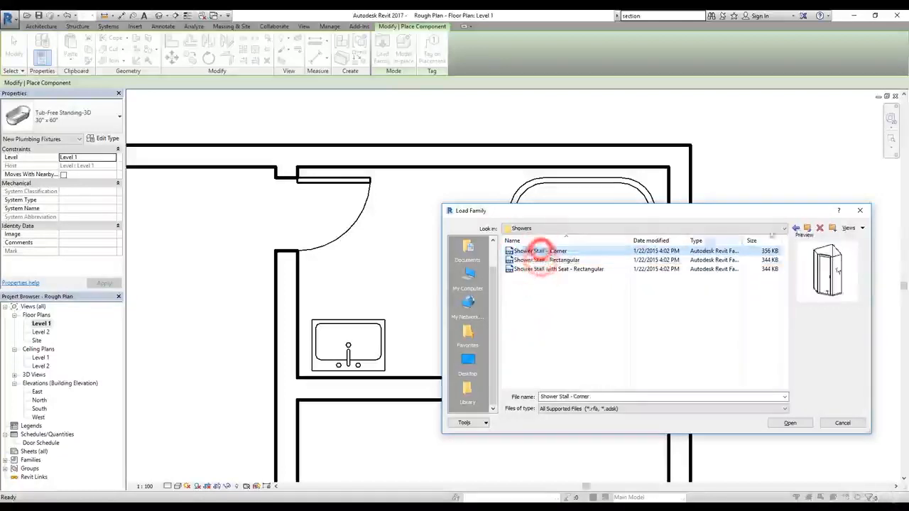
left_click(808, 228)
left_click(808, 228)
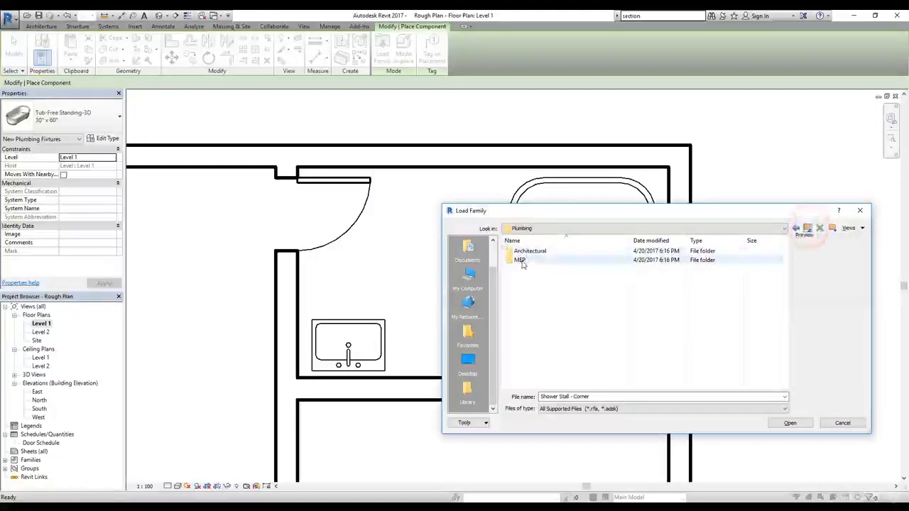
Step: Load Shower Stall - Rectangular from MEP > Fixtures > Showers and place the 34"x32" - Private type in the bathroom's lower-right corner
double_click(522, 261)
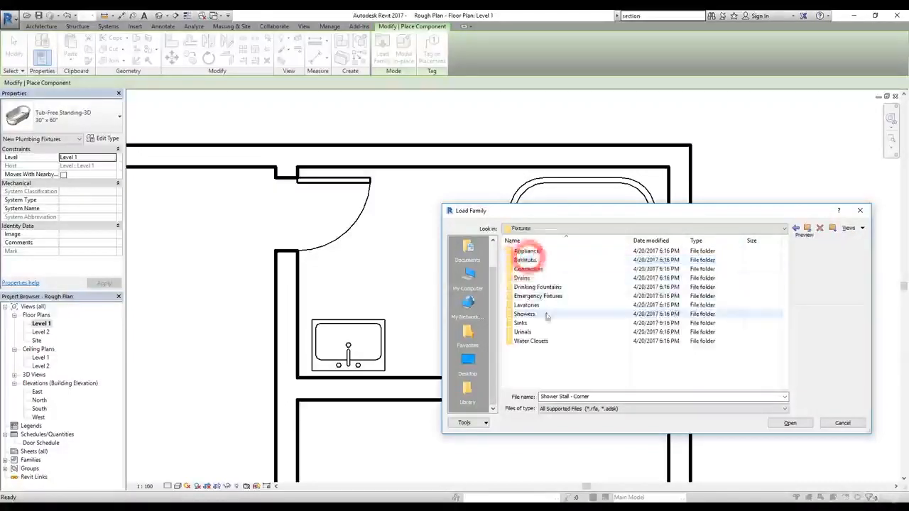
double_click(529, 315)
left_click(540, 269)
left_click(543, 260)
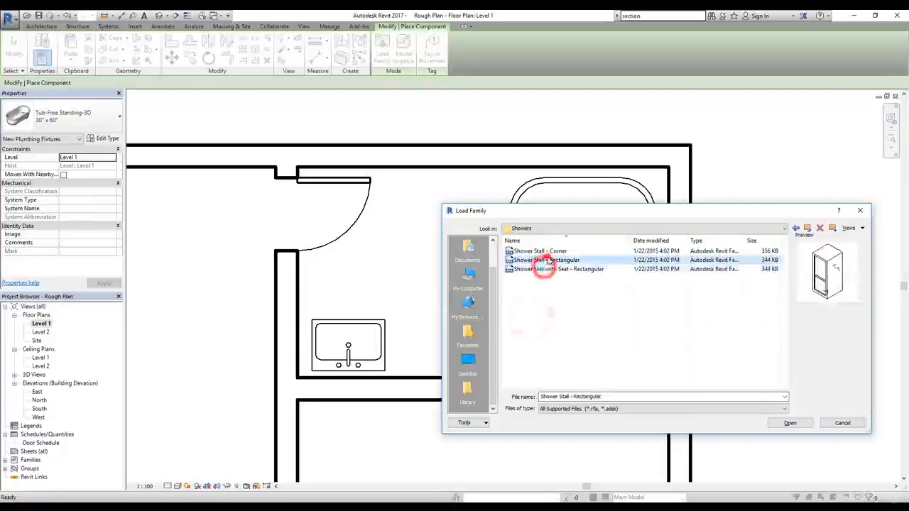
left_click(544, 251)
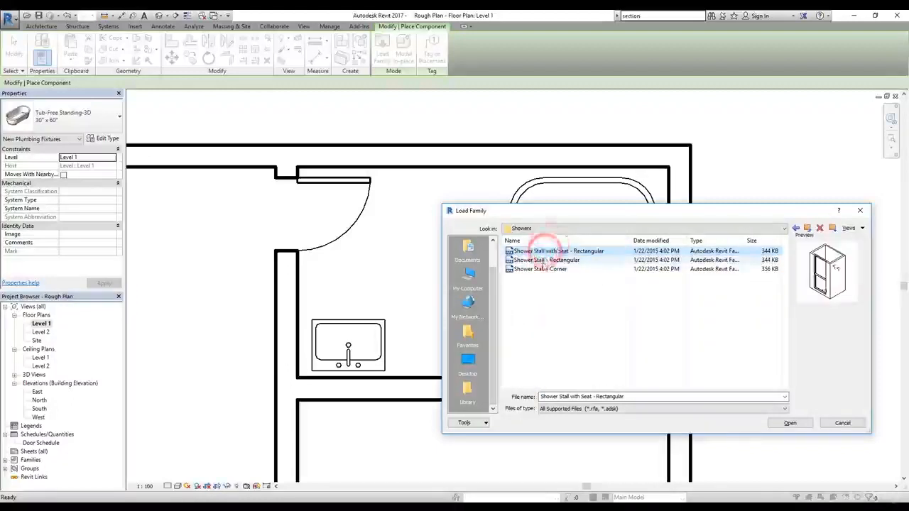
left_click(543, 261)
left_click(789, 423)
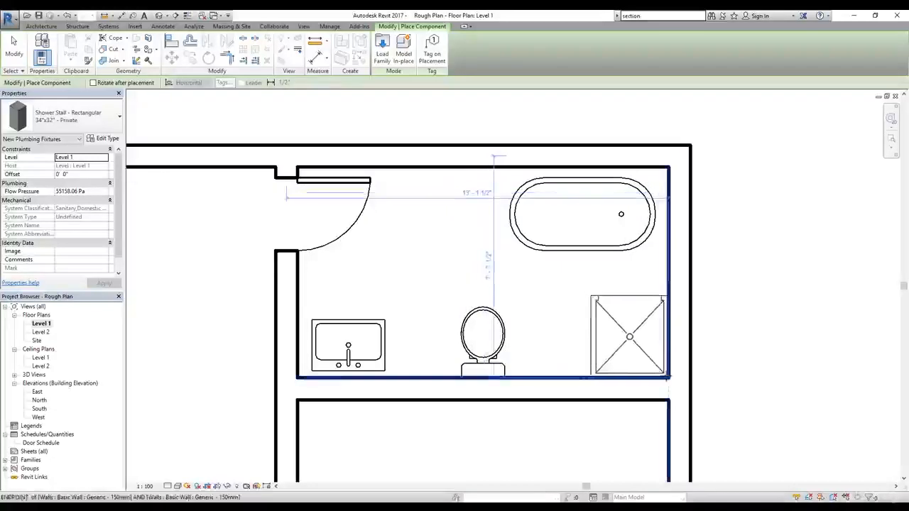
left_click(666, 377)
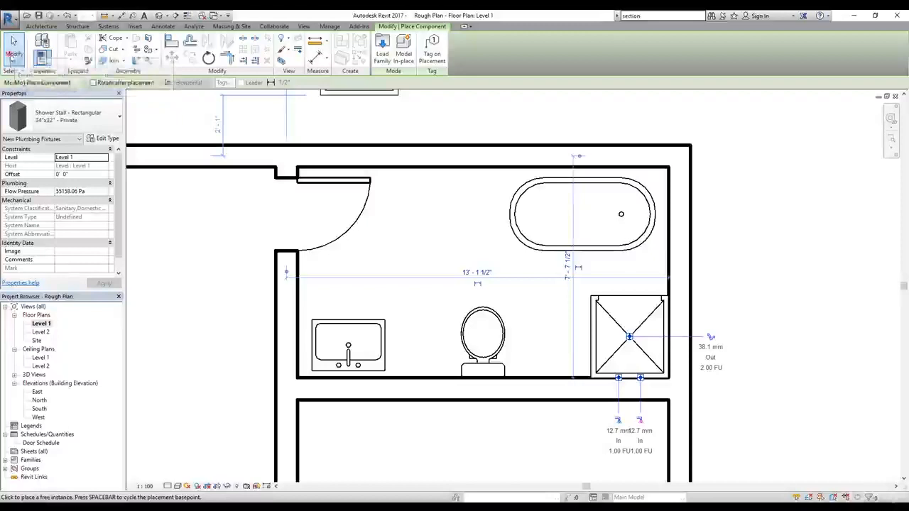
left_click(15, 54)
Step: Start loading another component family and browse the library to the US Imperial > Furniture folder
scroll(504, 307, "down", 6)
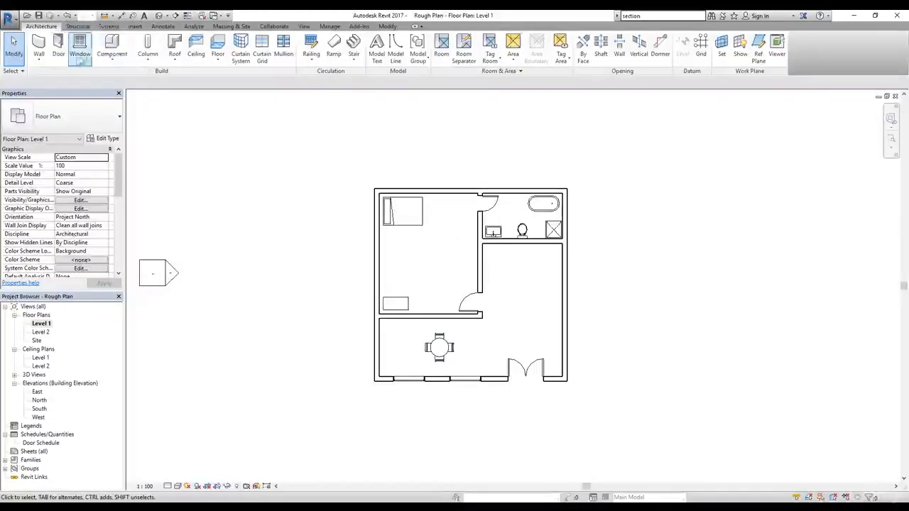
left_click(112, 45)
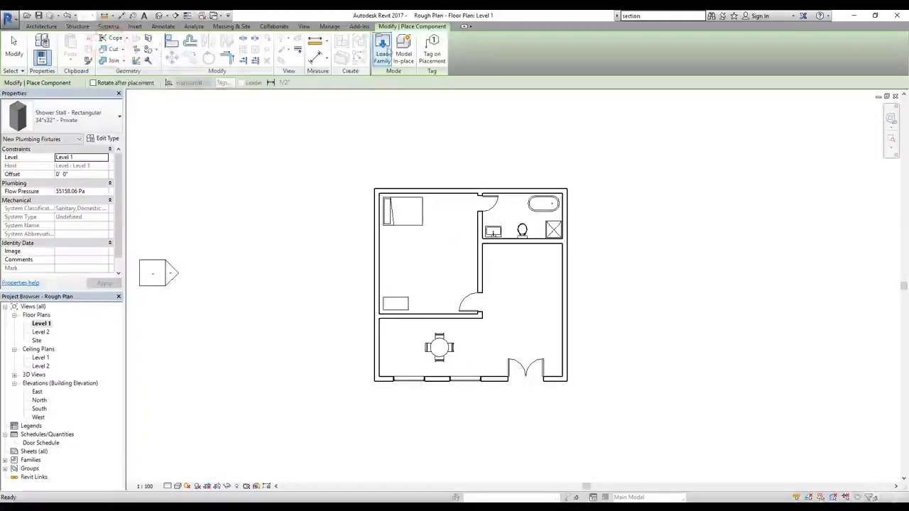
left_click(384, 51)
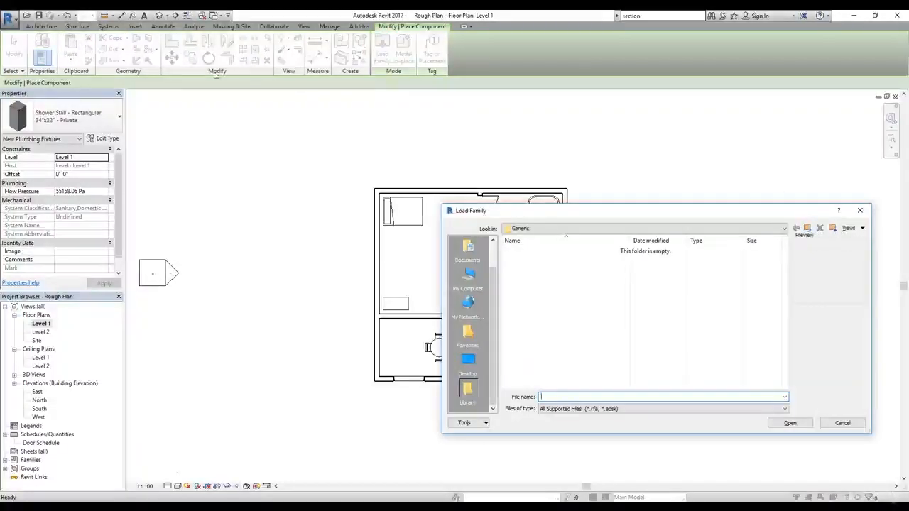
left_click(809, 228)
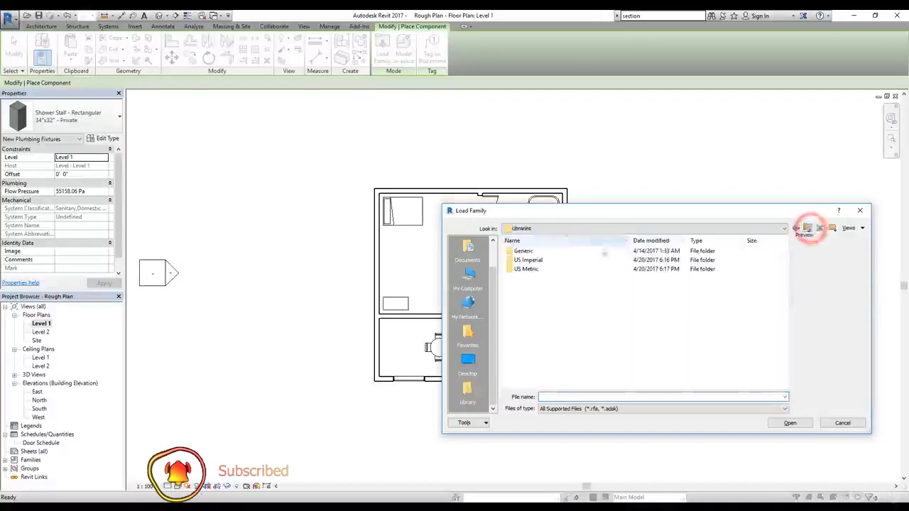
left_click_drag(587, 208, 415, 160)
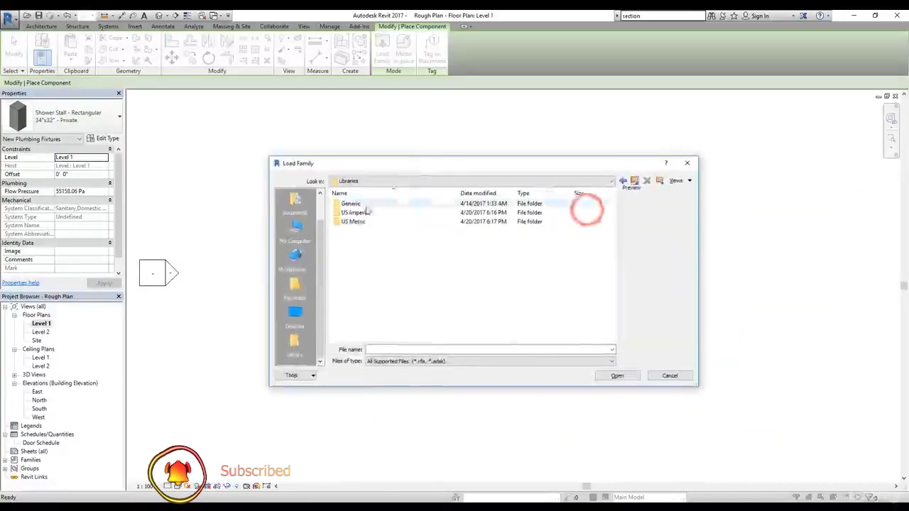
double_click(357, 212)
scroll(439, 253, "down", 6)
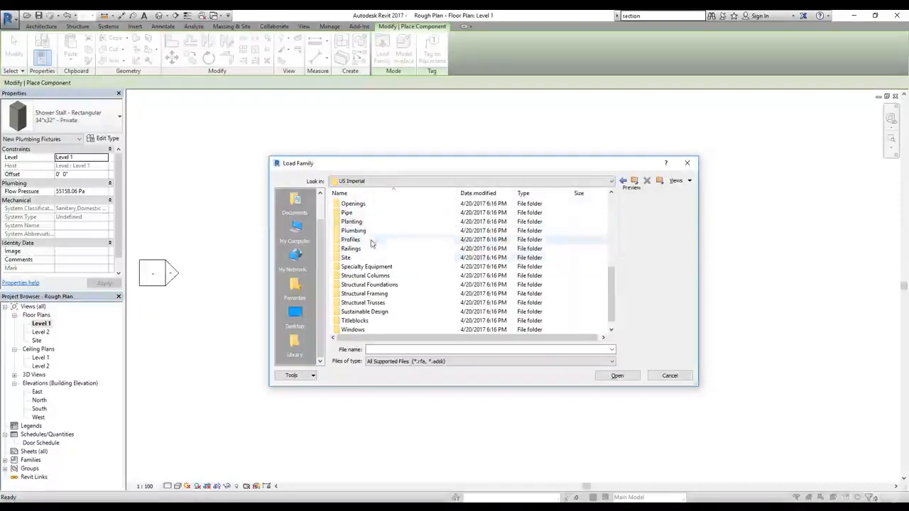
scroll(386, 272, "down", 1)
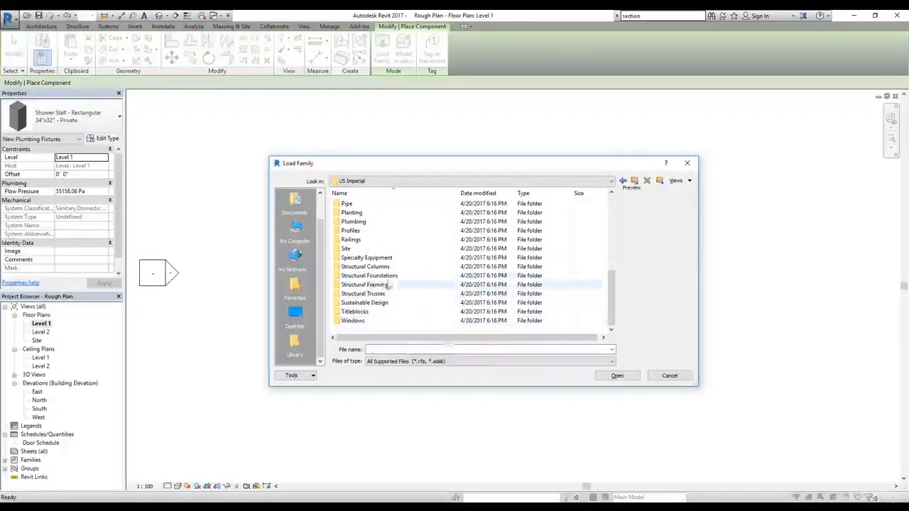
scroll(384, 277, "up", 2)
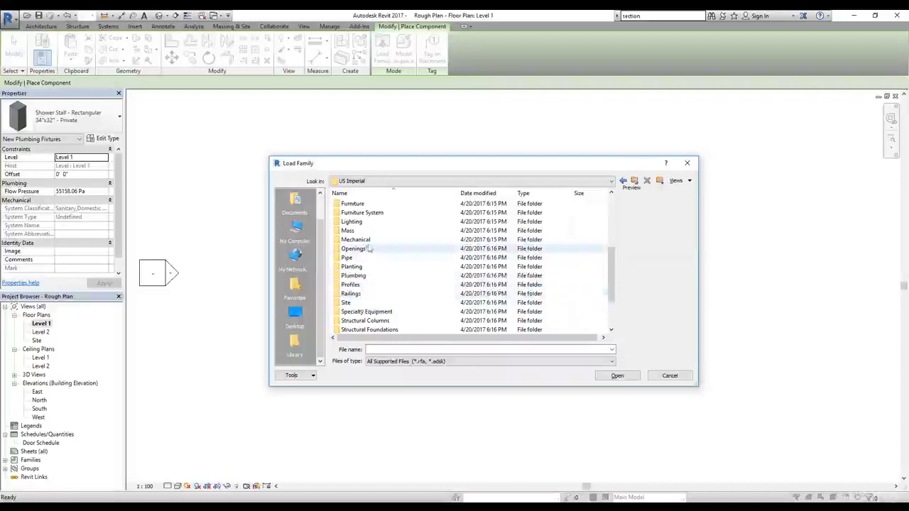
double_click(362, 206)
Step: Preview the TV Stand, TV - Flat Screen and Mirror-Ellipse families, check the Storage folder, and return to the US Imperial folder list
left_click(353, 256)
left_click(358, 249)
left_click(356, 240)
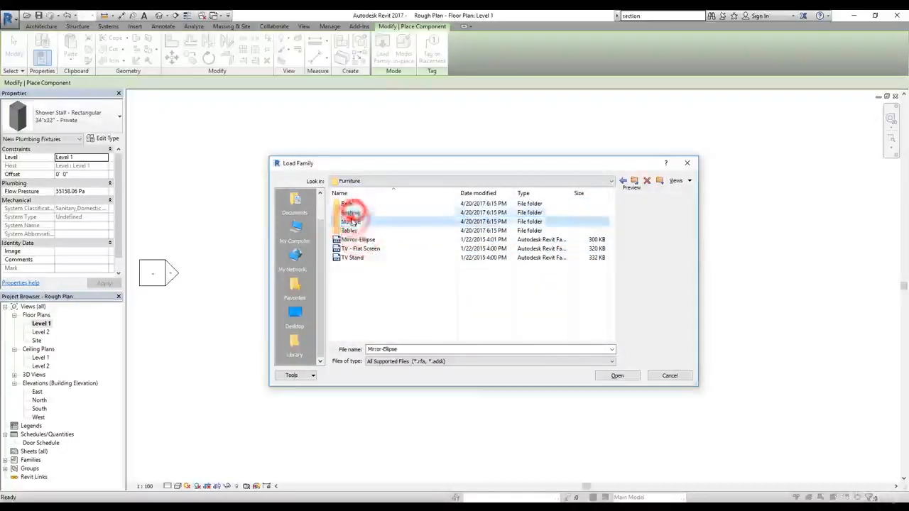
double_click(350, 222)
left_click(634, 180)
left_click(634, 180)
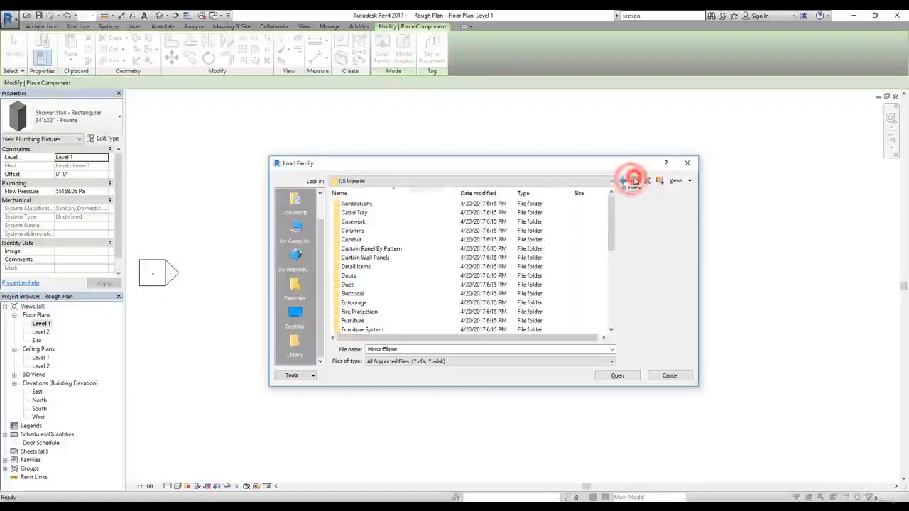
scroll(373, 229, "down", 3)
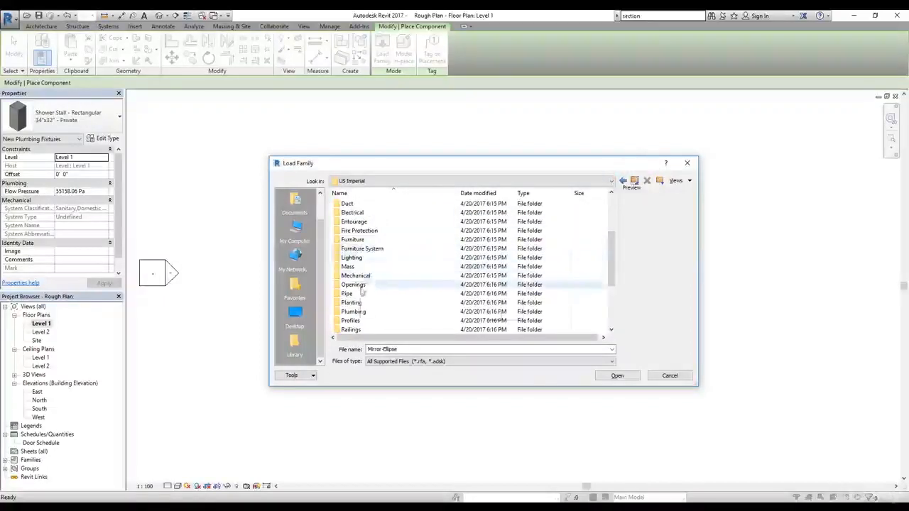
Step: Browse the family library to US Imperial > Plumbing > MEP > Fixtures > Appliances
scroll(367, 298, "down", 2)
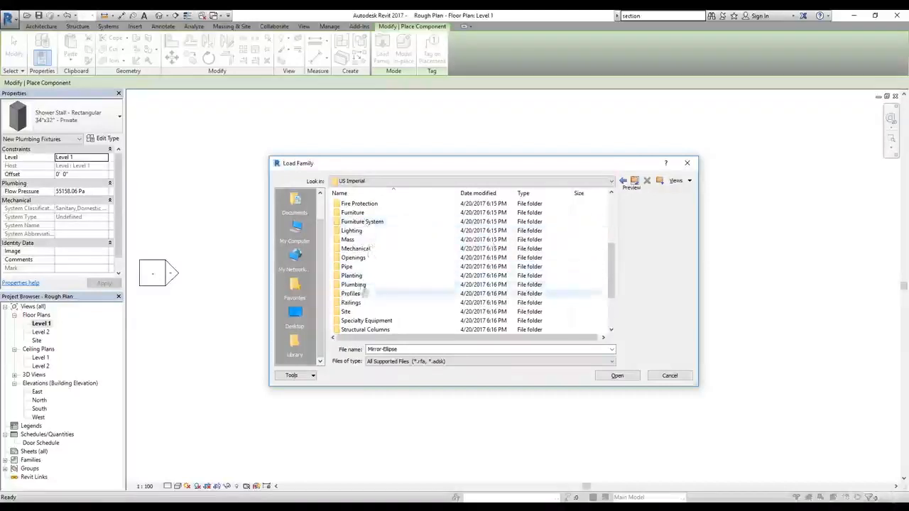
double_click(356, 285)
left_click(346, 215)
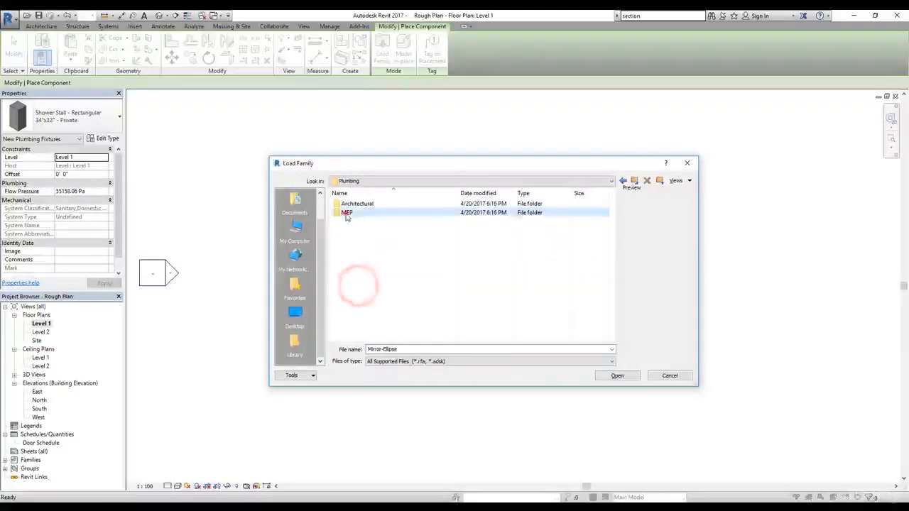
double_click(355, 214)
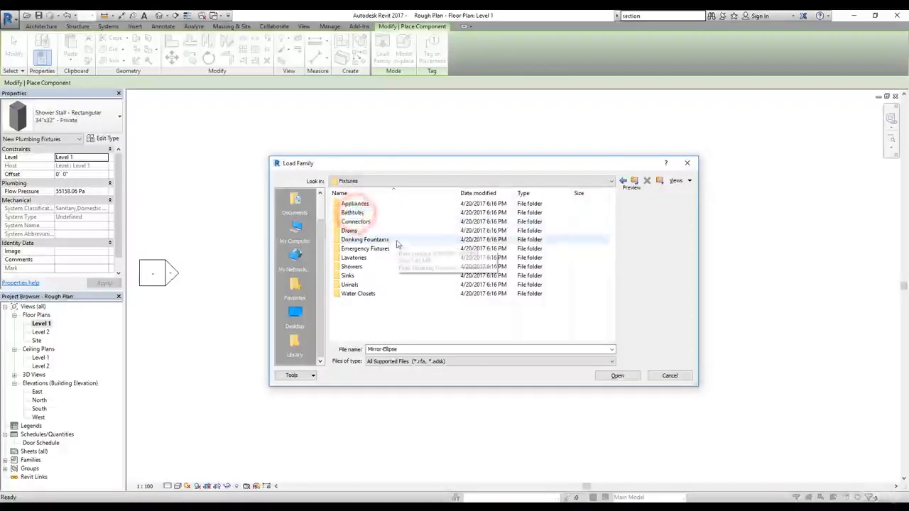
left_click(353, 274)
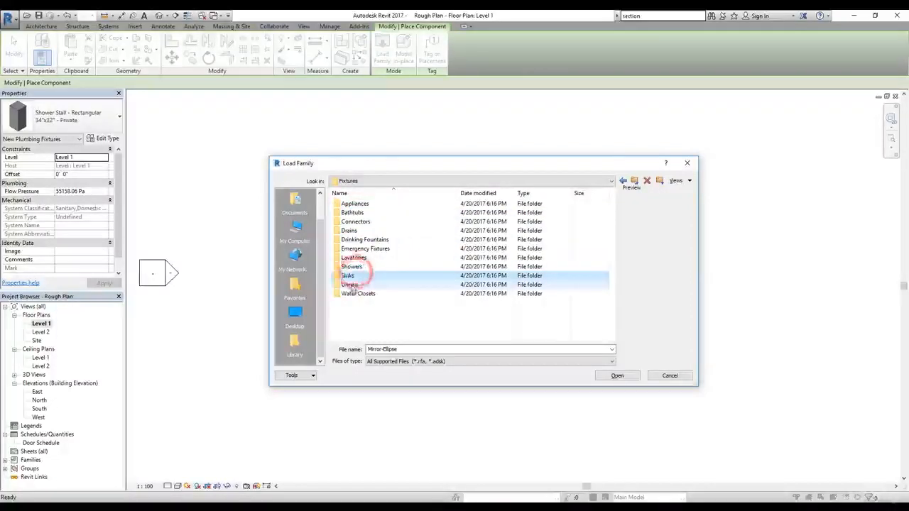
left_click(357, 248)
left_click(351, 231)
double_click(354, 203)
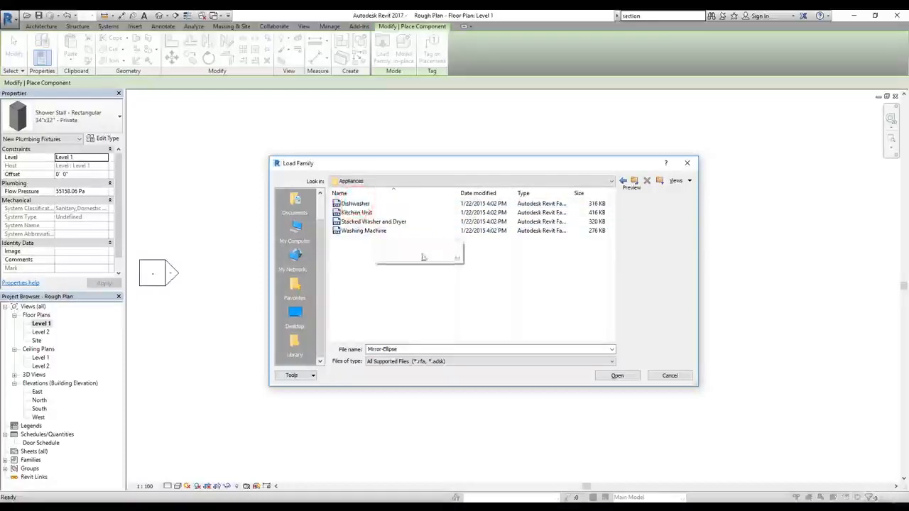
Step: Preview the Dishwasher family, then load Kitchen Unit and place the 25"x84" type against the kitchen's left exterior wall
left_click(351, 214)
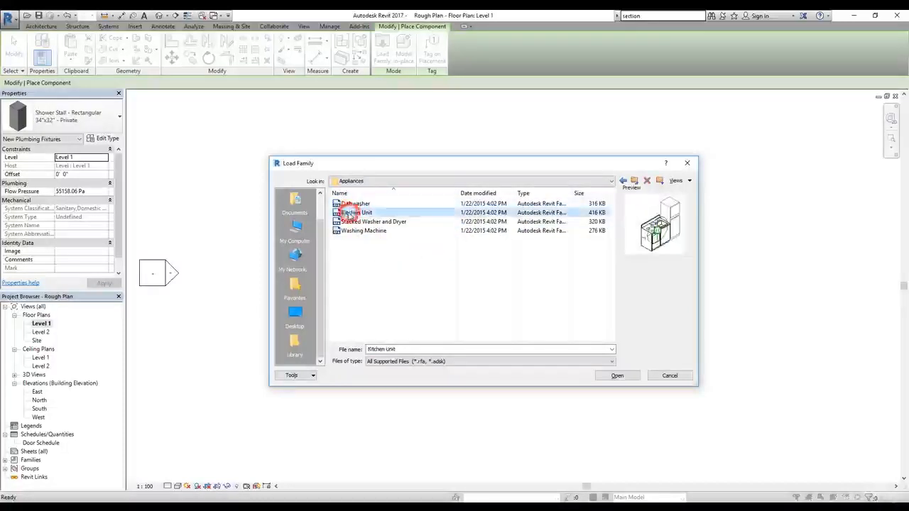
left_click(363, 205)
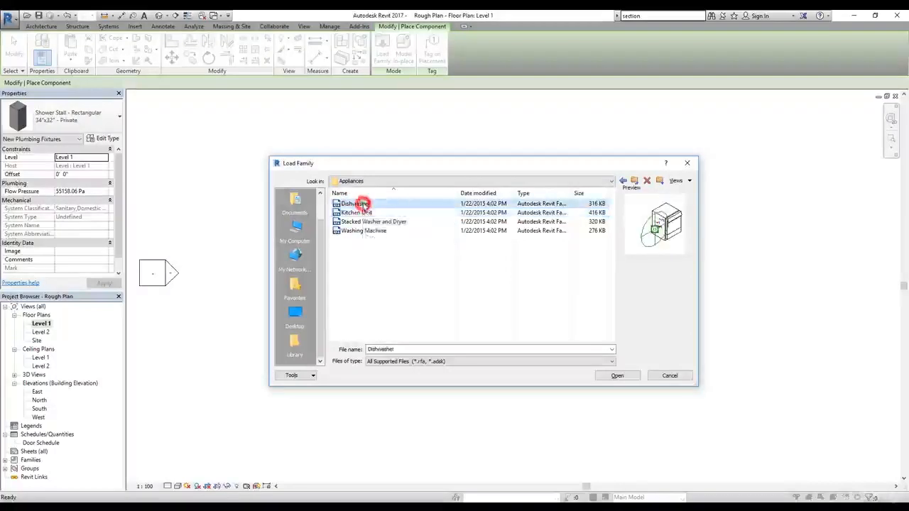
double_click(362, 213)
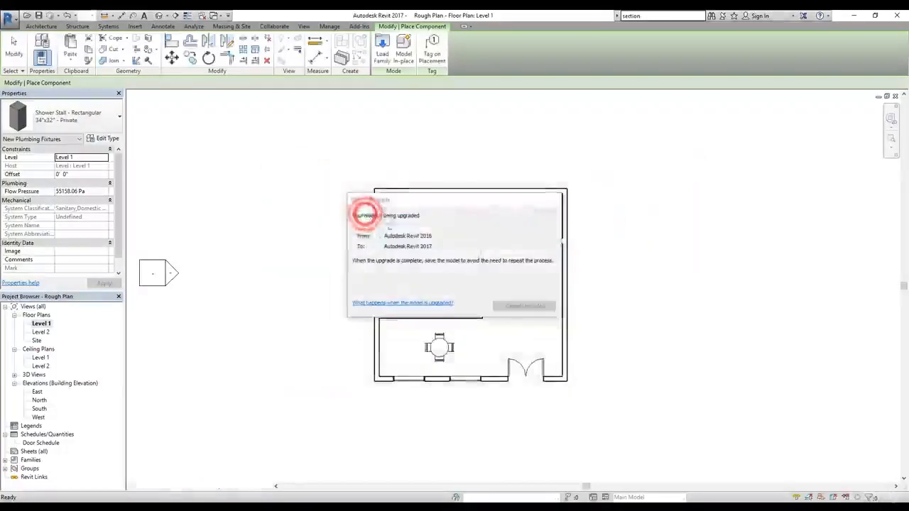
scroll(404, 350, "up", 4)
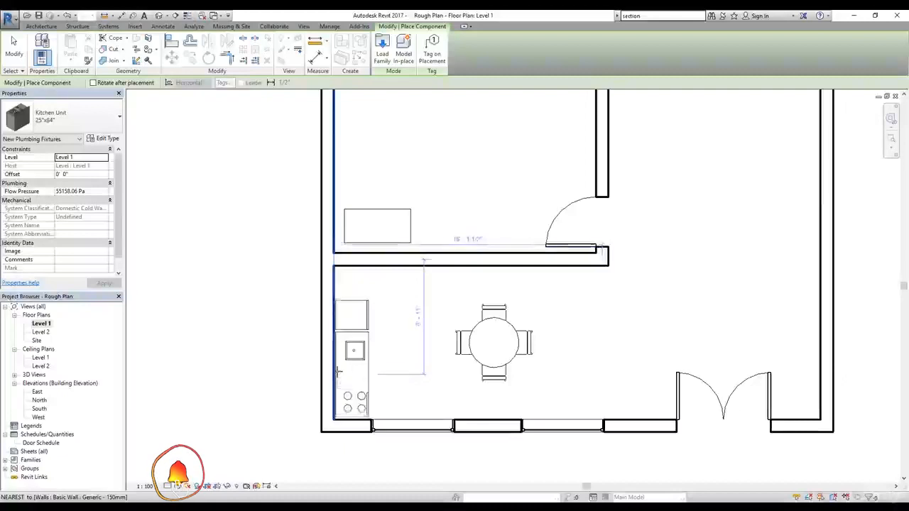
left_click(338, 369)
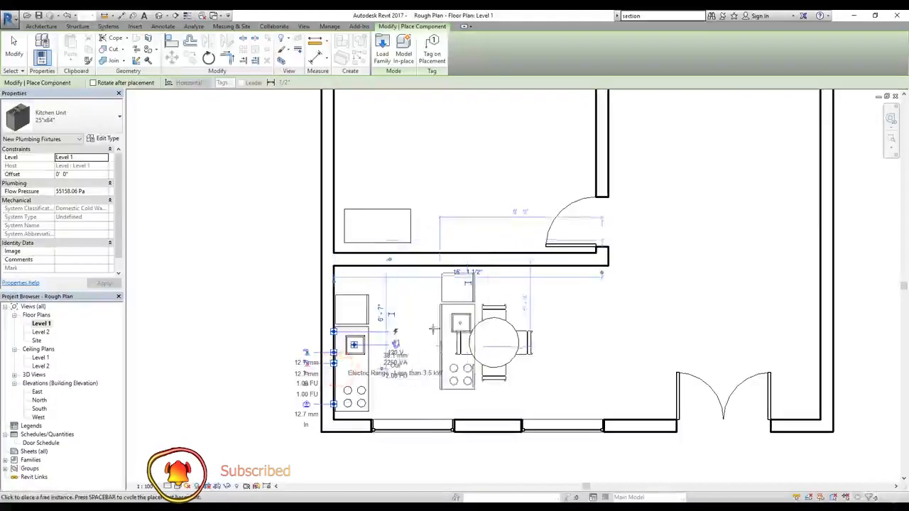
left_click(14, 47)
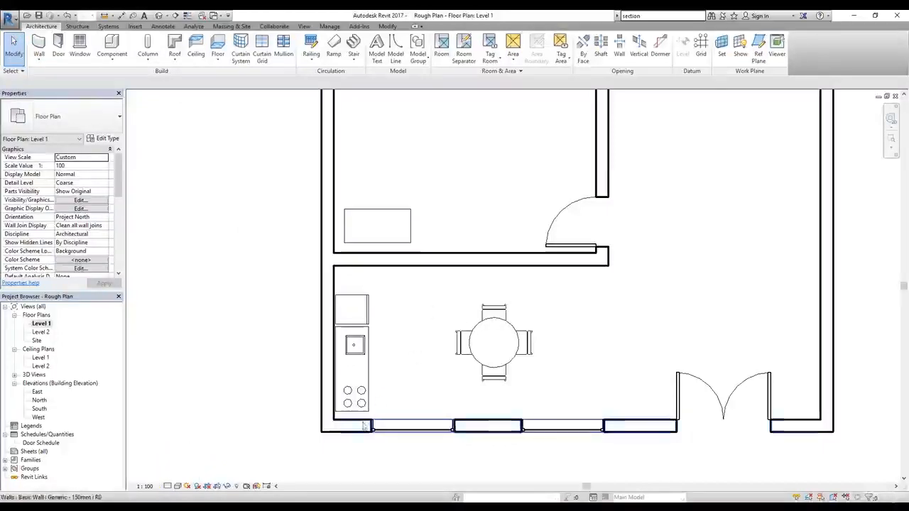
Step: Move the kitchen unit by its lower-left corner down against the inner face of the bottom exterior wall
scroll(358, 424, "up", 4)
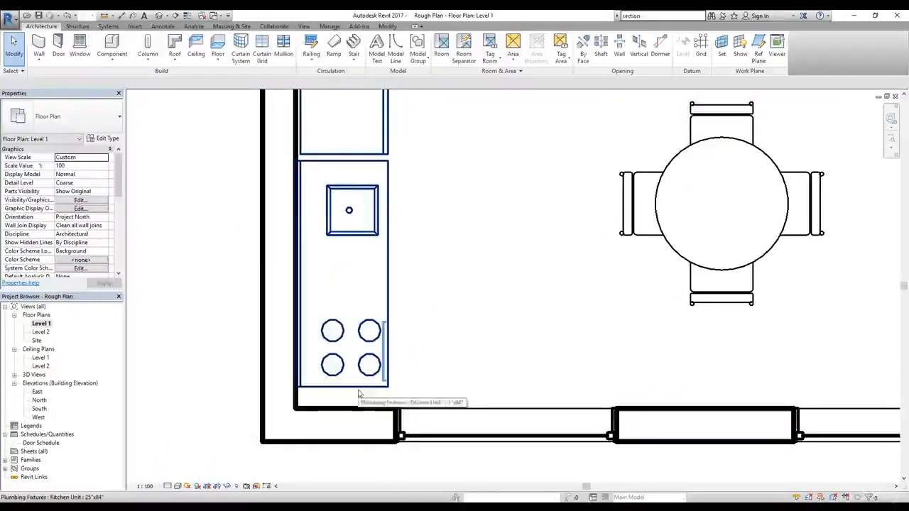
left_click(360, 391)
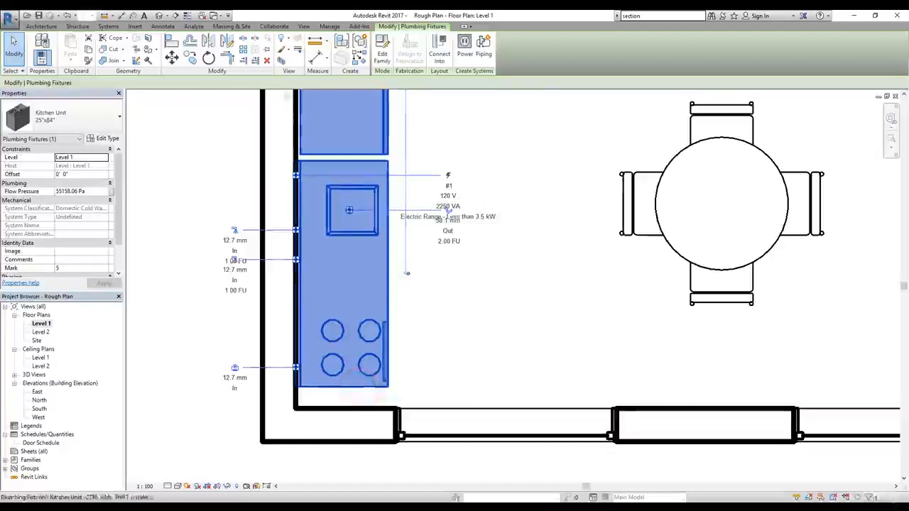
left_click(172, 58)
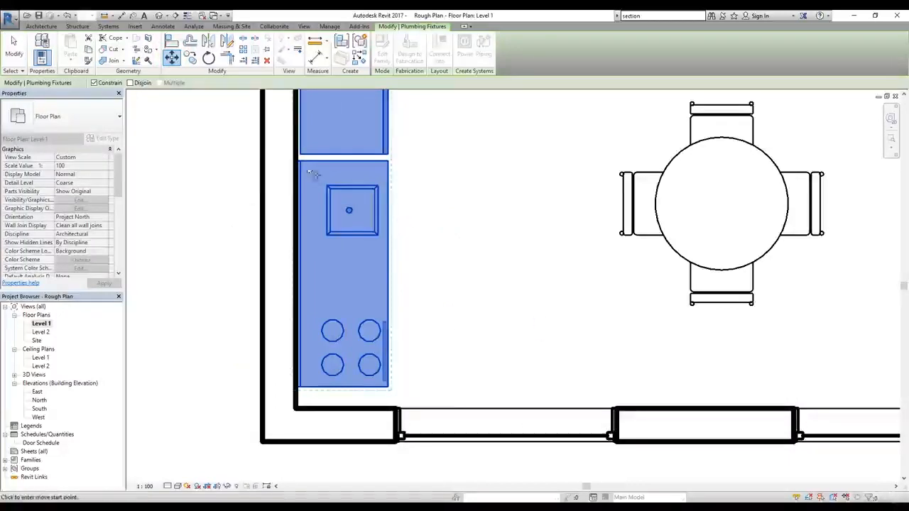
left_click(302, 387)
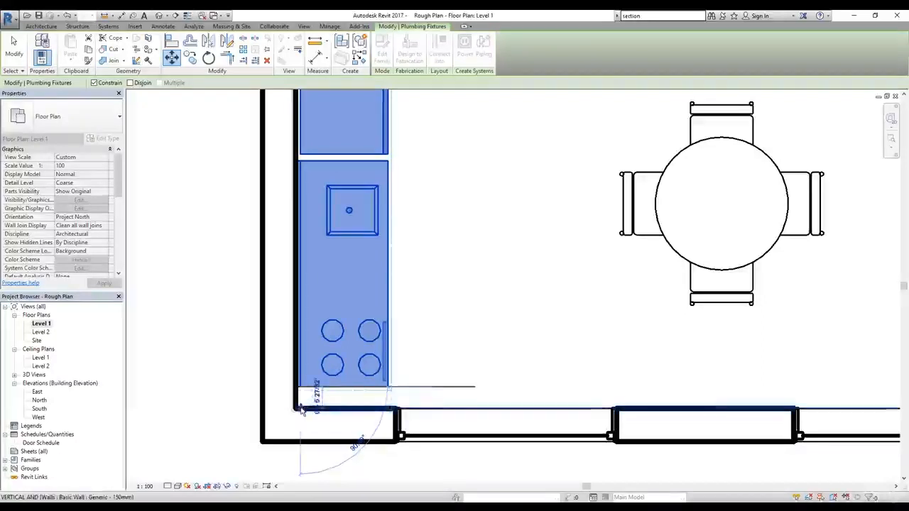
left_click(300, 408)
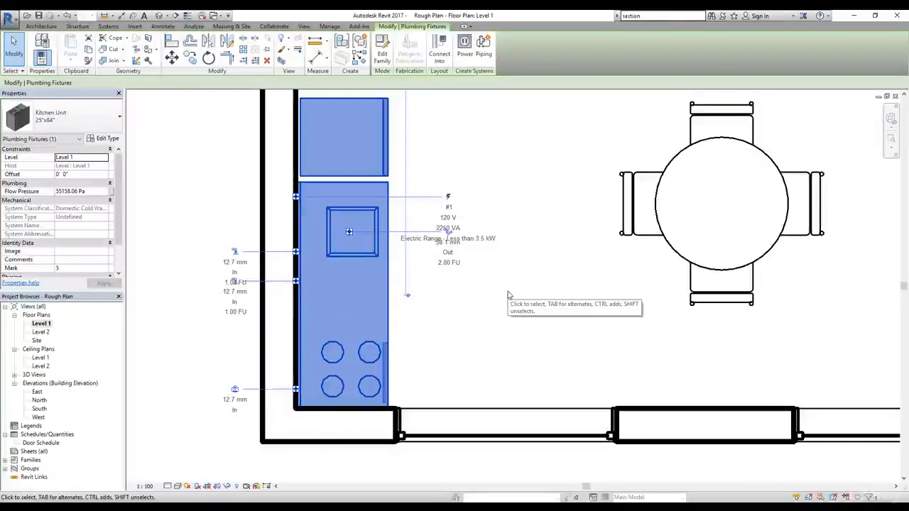
scroll(369, 319, "down", 3)
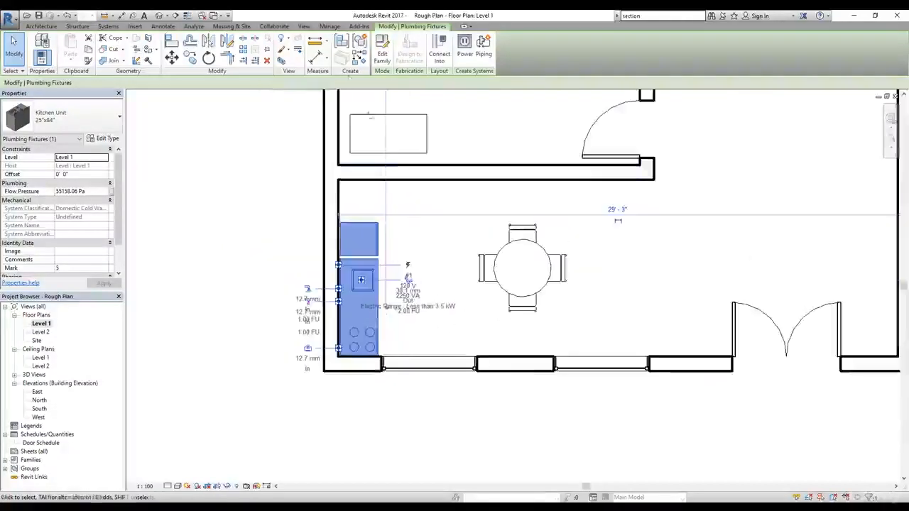
left_click(13, 46)
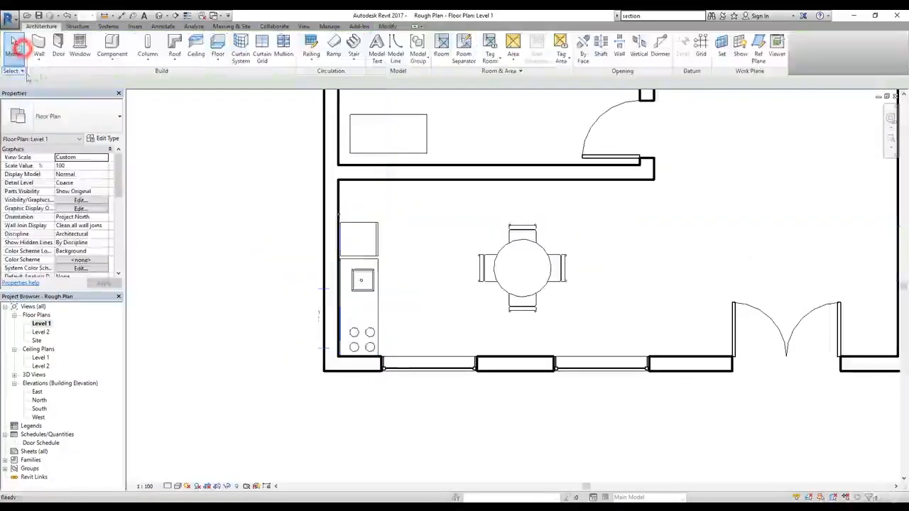
Step: Start loading another component family and open the US Imperial > Plumbing > MEP > Fixtures > Appliances folder
left_click(117, 62)
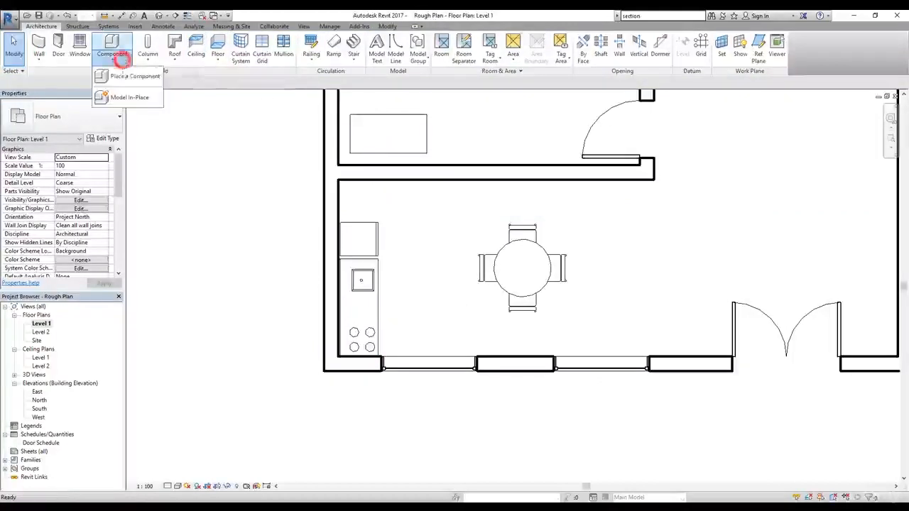
left_click(123, 78)
left_click(383, 46)
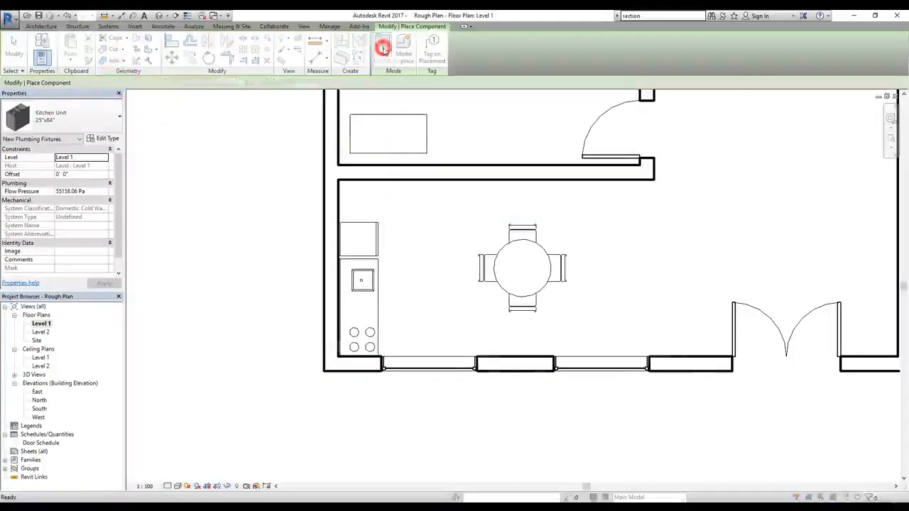
left_click(634, 181)
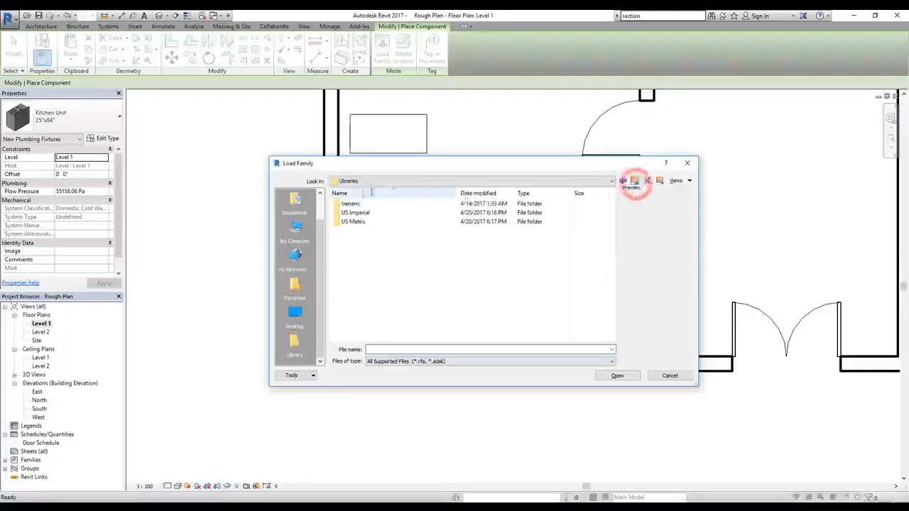
double_click(352, 212)
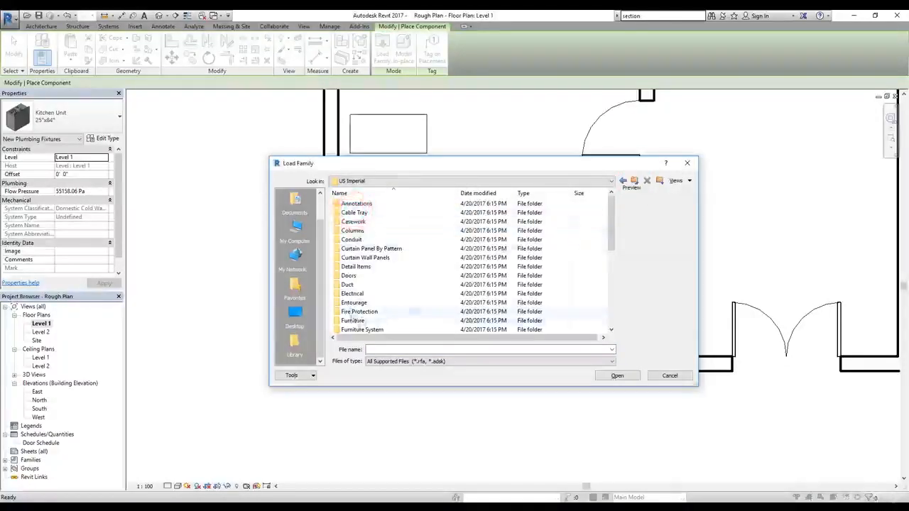
scroll(370, 299, "down", 2)
scroll(372, 299, "down", 2)
double_click(364, 288)
double_click(357, 204)
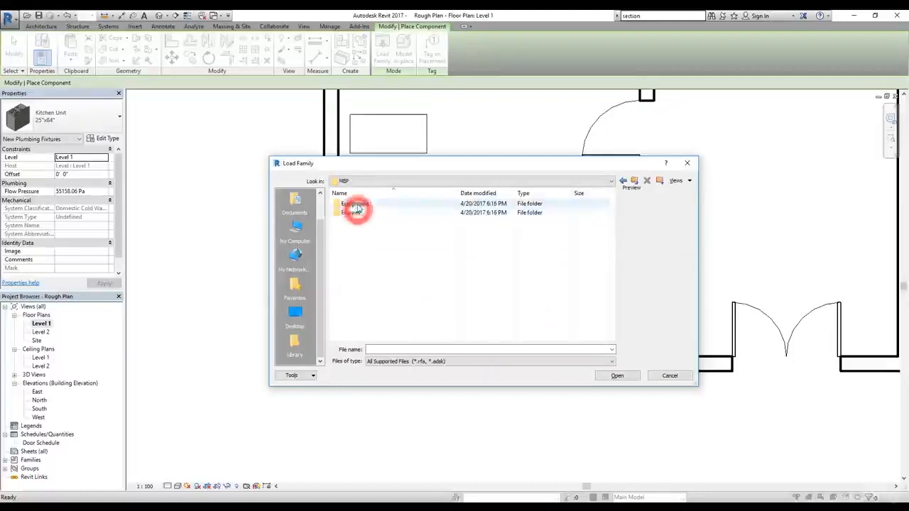
double_click(357, 204)
double_click(357, 204)
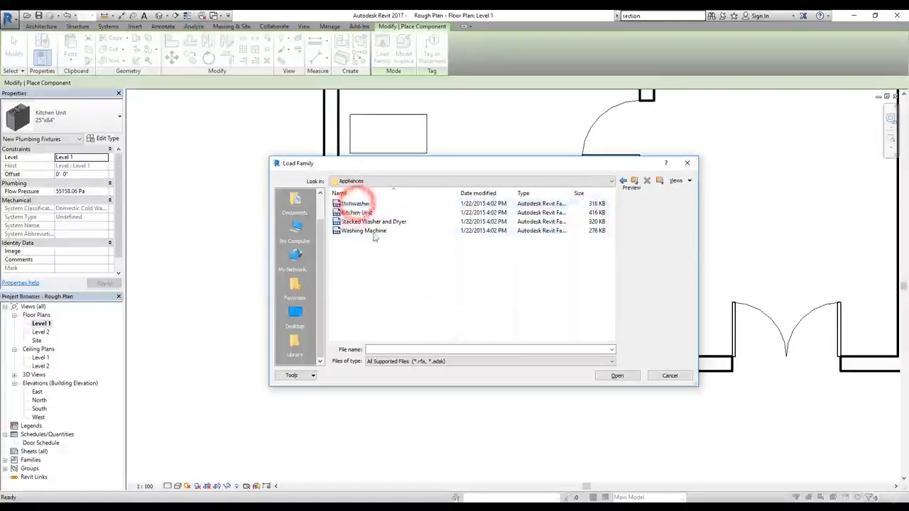
Step: Preview Washing Machine, then load Stacked Washer and Dryer and place the 26"x25" - Private type in the kitchen's upper-left corner
left_click(371, 233)
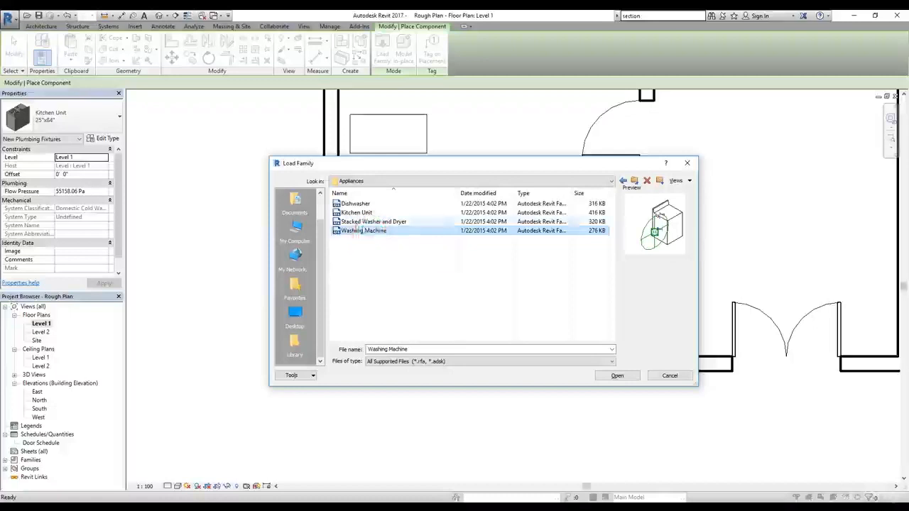
left_click(359, 221)
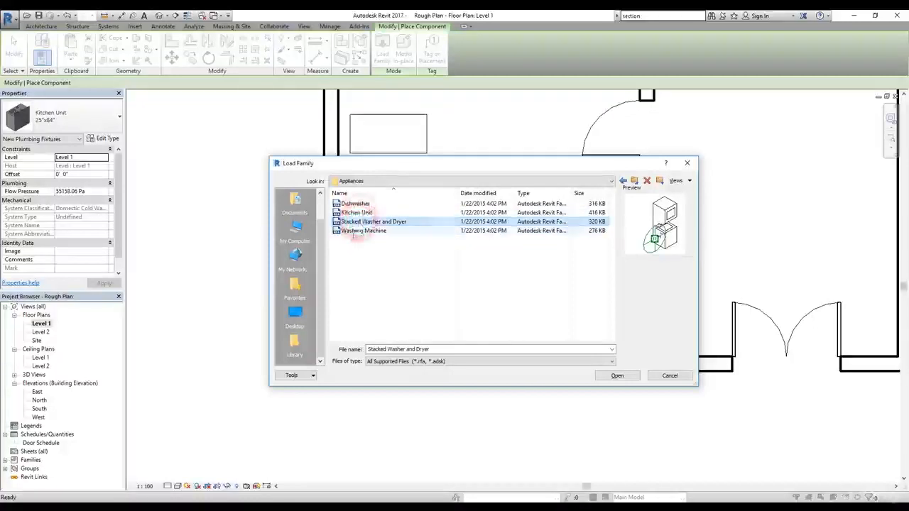
double_click(362, 223)
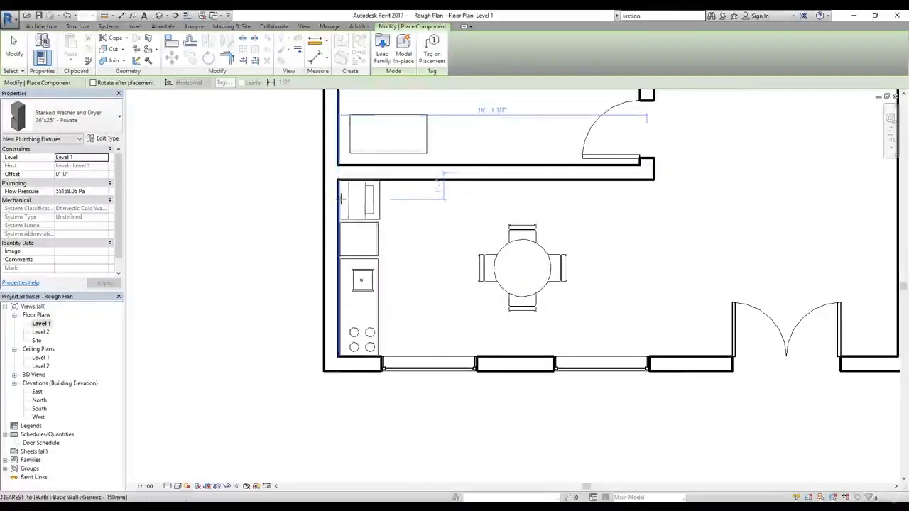
left_click(343, 198)
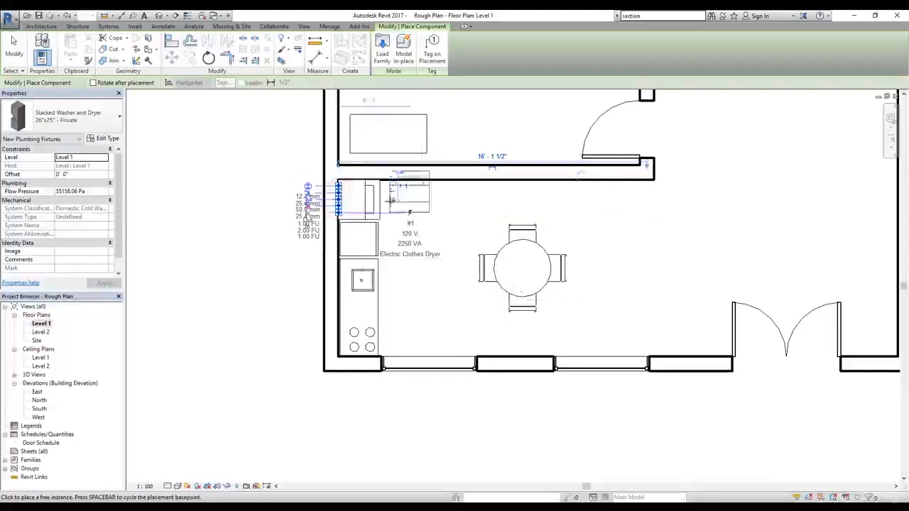
scroll(358, 181, "up", 6)
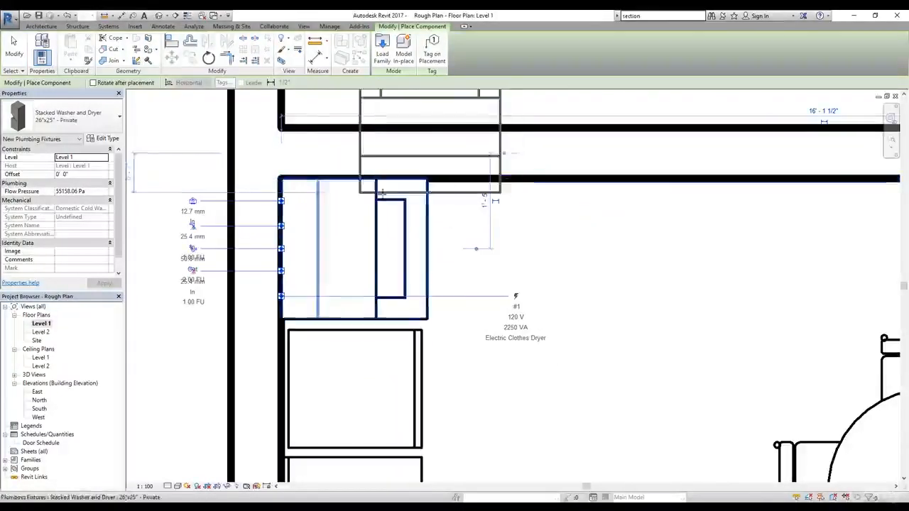
left_click(21, 58)
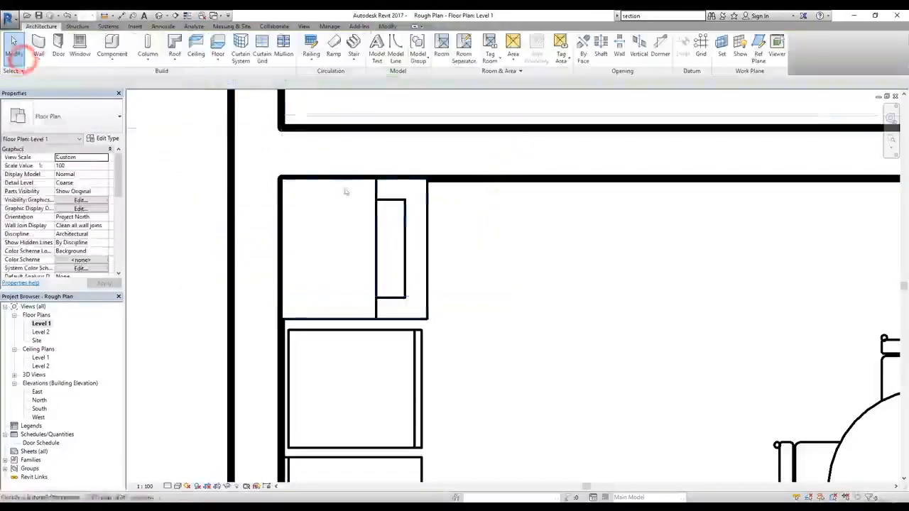
Step: Move the stacked washer and dryer down from its lower-left corner to meet the top edge of the kitchen unit
left_click(376, 204)
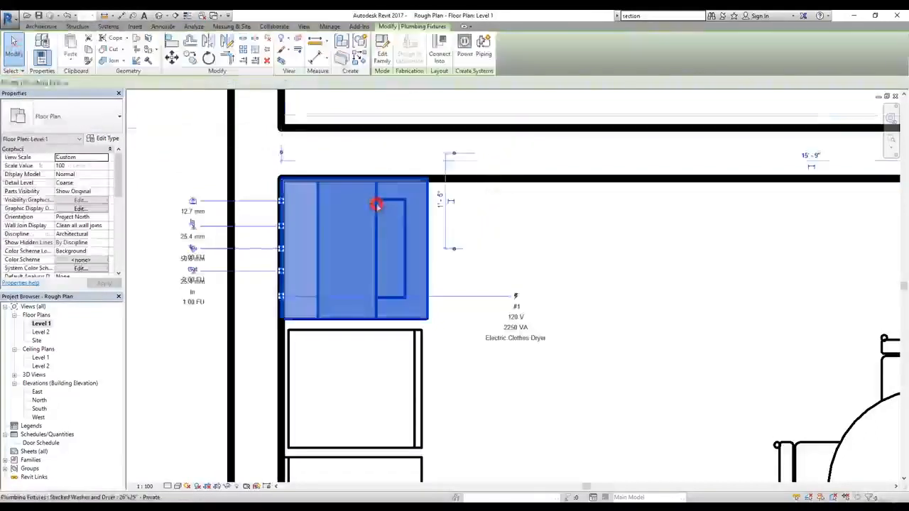
left_click(172, 59)
left_click(282, 320)
left_click(291, 331)
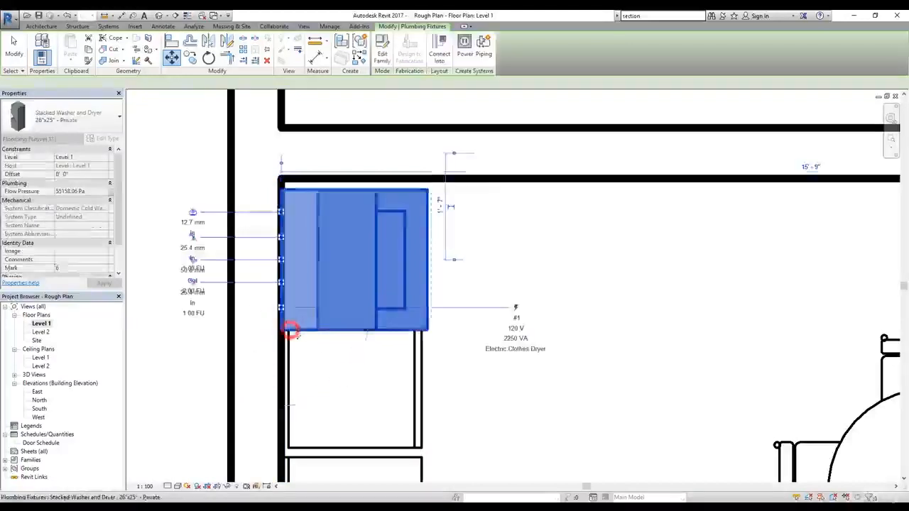
Step: Move the stacked washer and dryer sideways so its lower-left corner meets the kitchen unit's upper-left corner
scroll(293, 333, "up", 2)
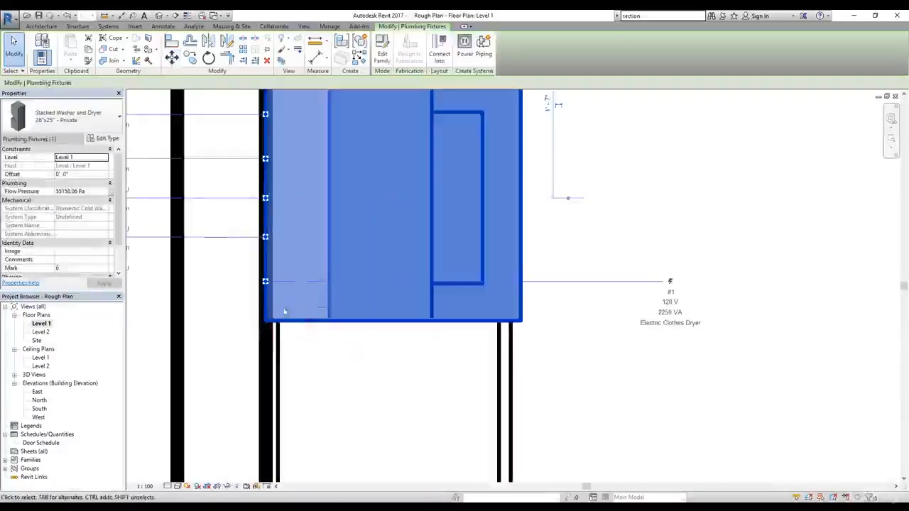
left_click(329, 289)
left_click(498, 248)
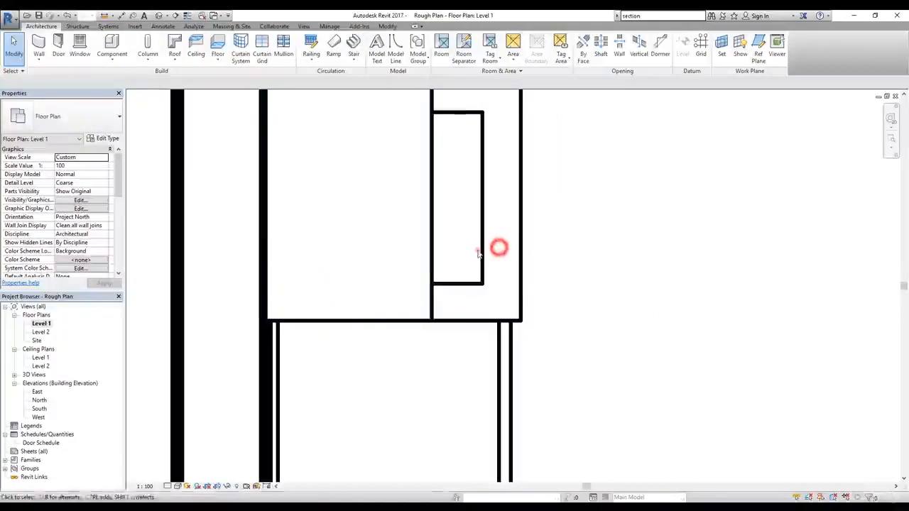
left_click(481, 253)
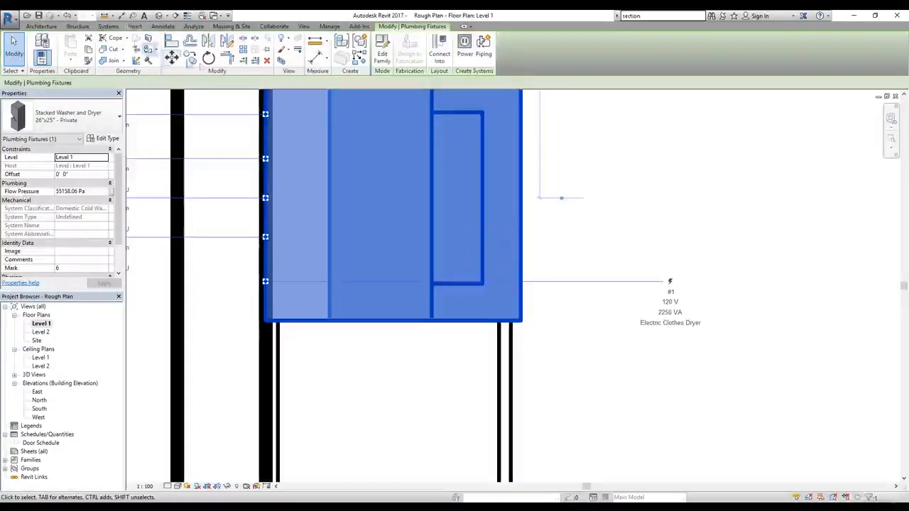
left_click(172, 58)
left_click(266, 320)
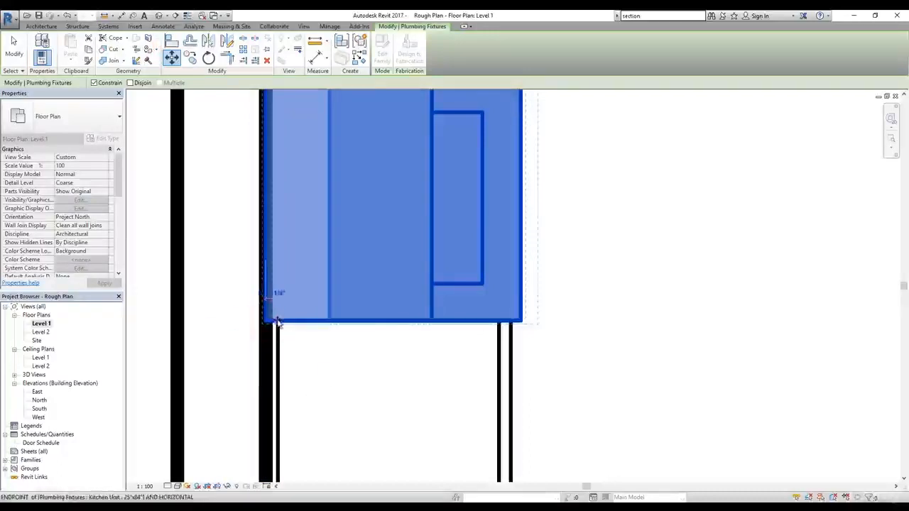
left_click(278, 321)
left_click(599, 345)
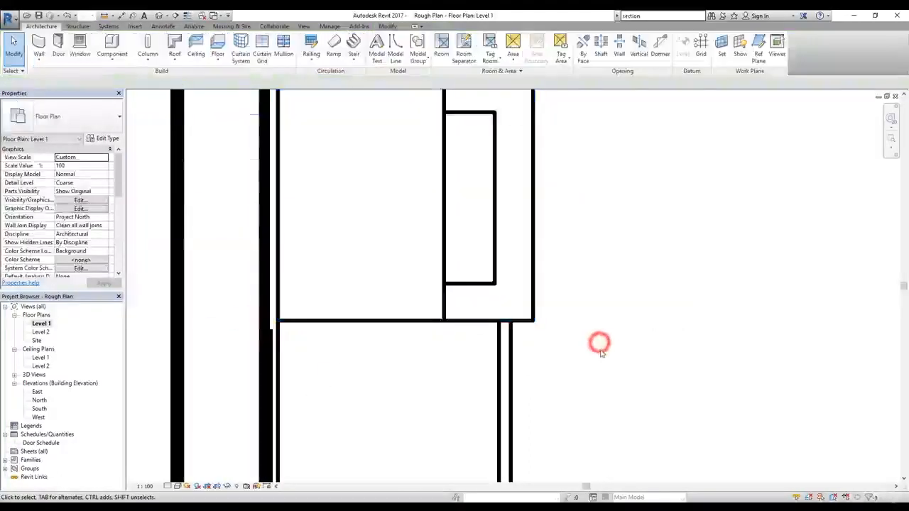
scroll(599, 344, "down", 6)
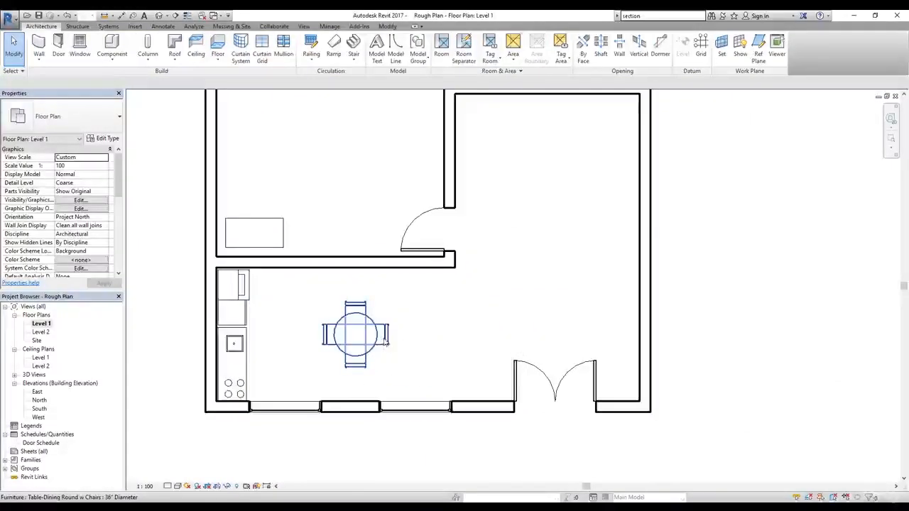
scroll(384, 341, "down", 2)
middle_click_drag(507, 277, 500, 318)
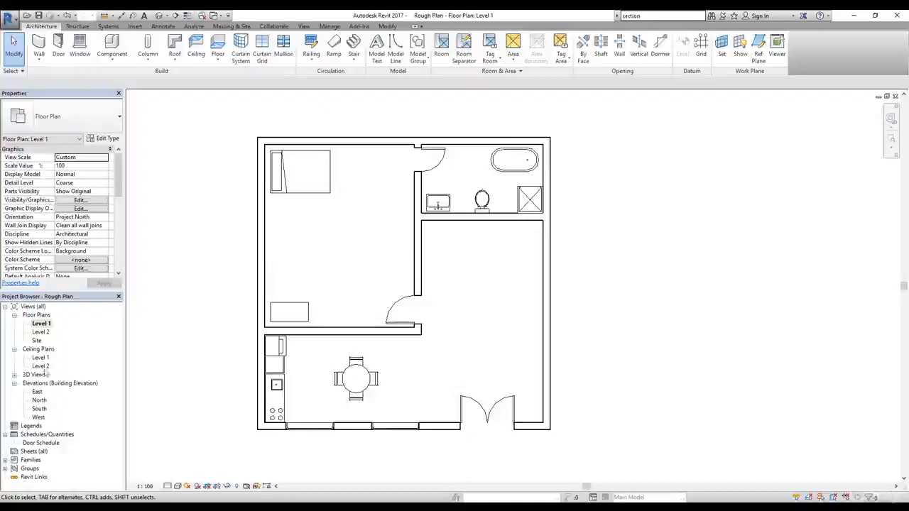
Step: Open the {3D} view and examine the furnished kitchen, dining area, bedroom and bathroom from several directions
left_click(15, 375)
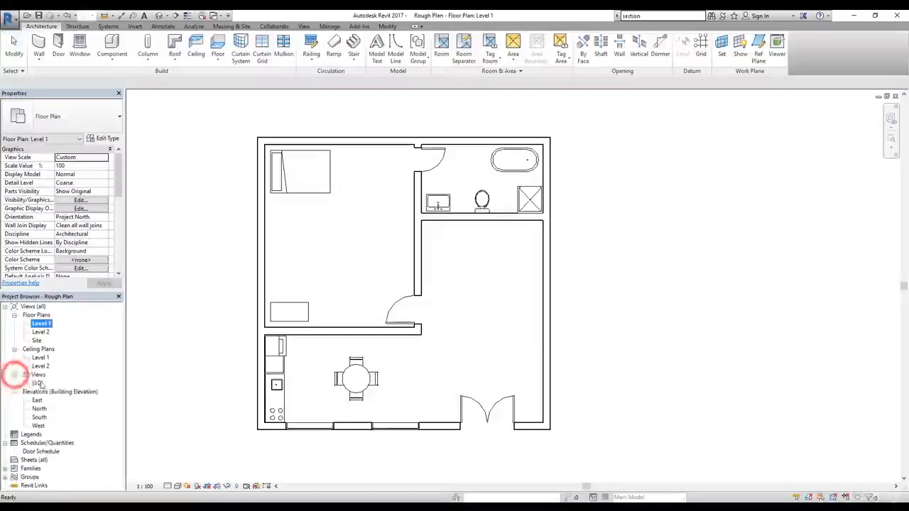
right_click(38, 384)
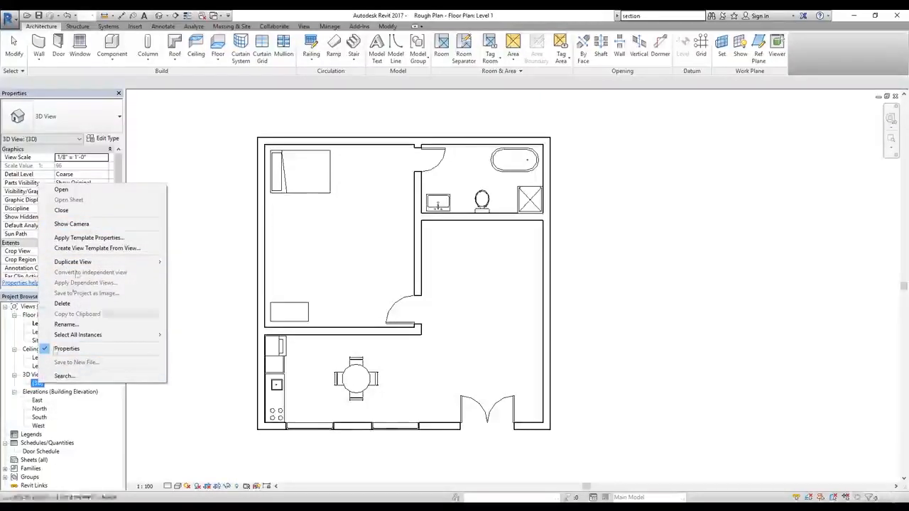
left_click(73, 225)
left_click(38, 384)
left_click(39, 384)
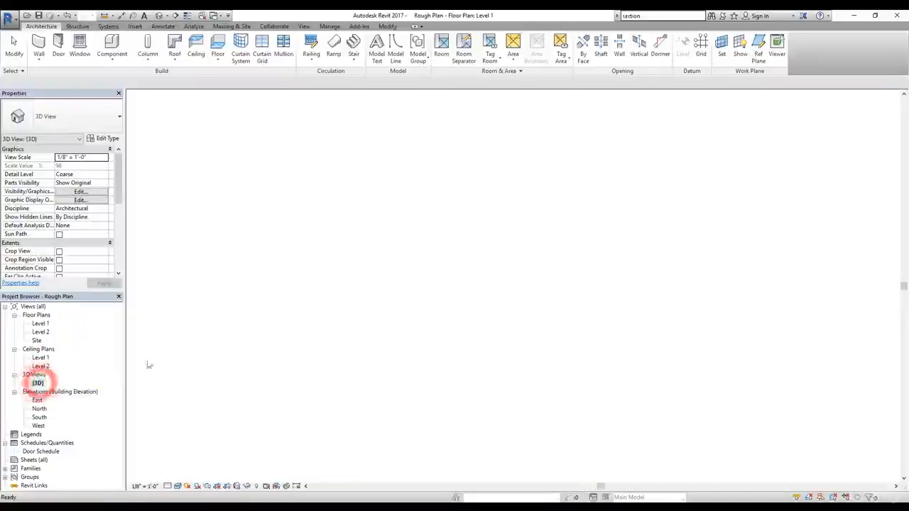
middle_click_drag(488, 341, 547, 199)
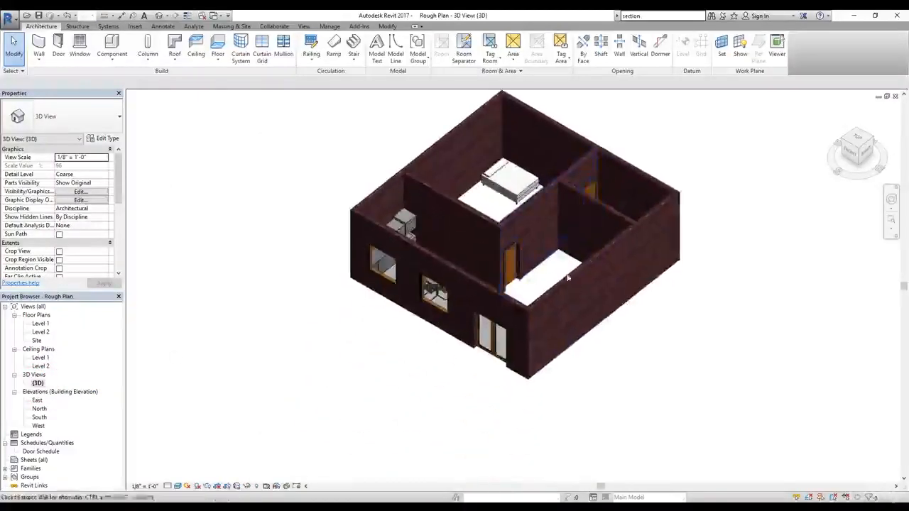
scroll(563, 280, "up", 2)
middle_click_drag(558, 263, 430, 205, "shift")
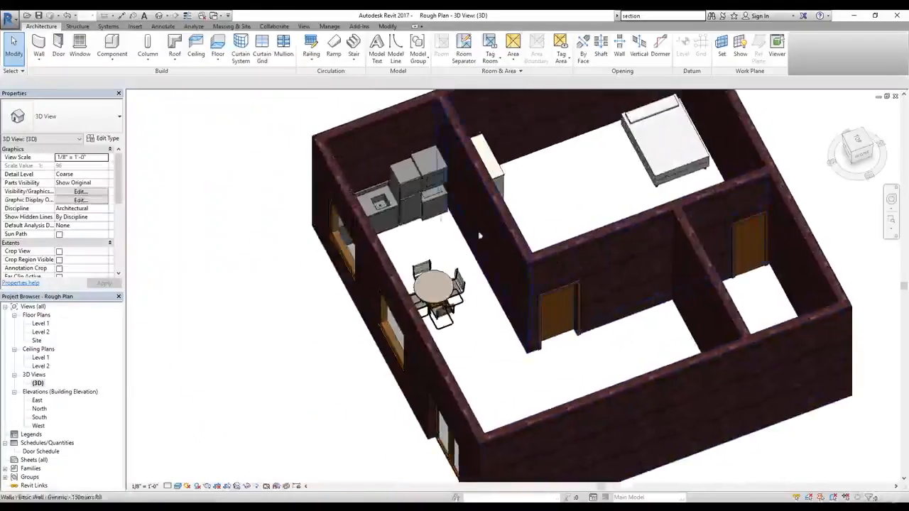
middle_click_drag(682, 237, 660, 270, "shift")
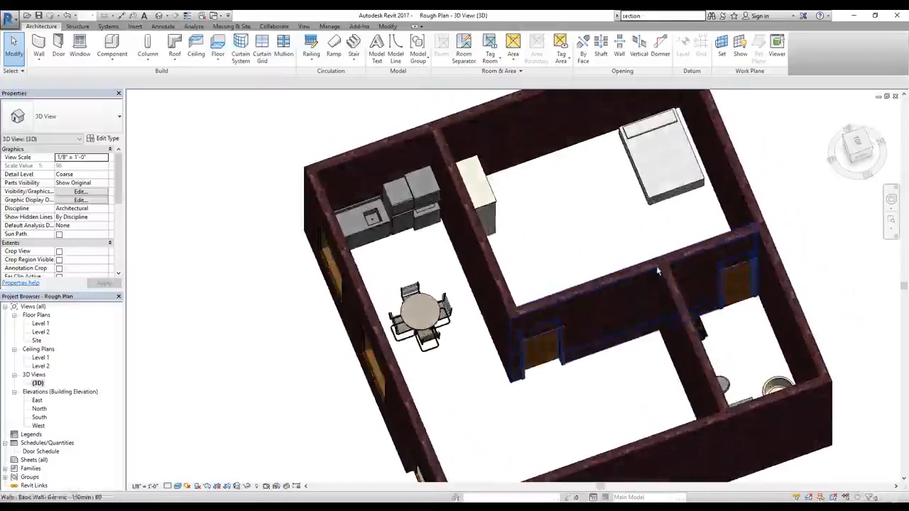
middle_click_drag(493, 219, 448, 411, "shift")
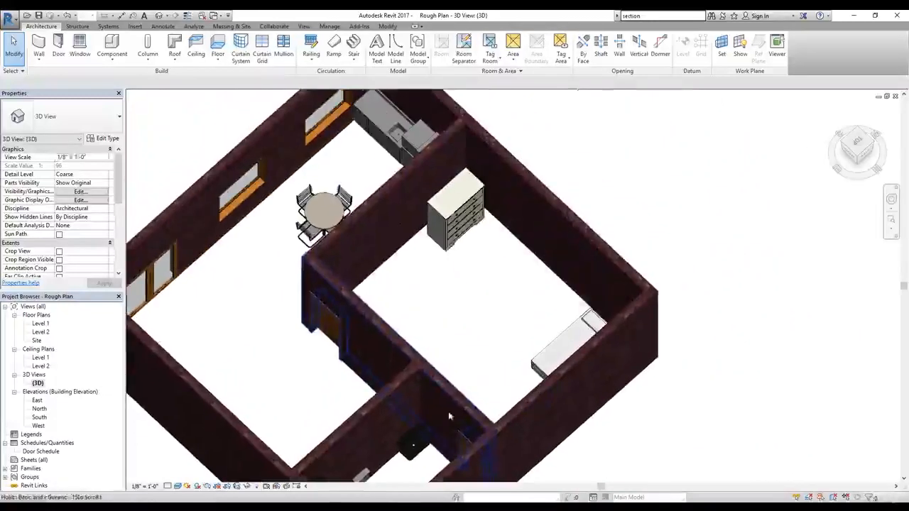
middle_click_drag(453, 351, 497, 242, "shift")
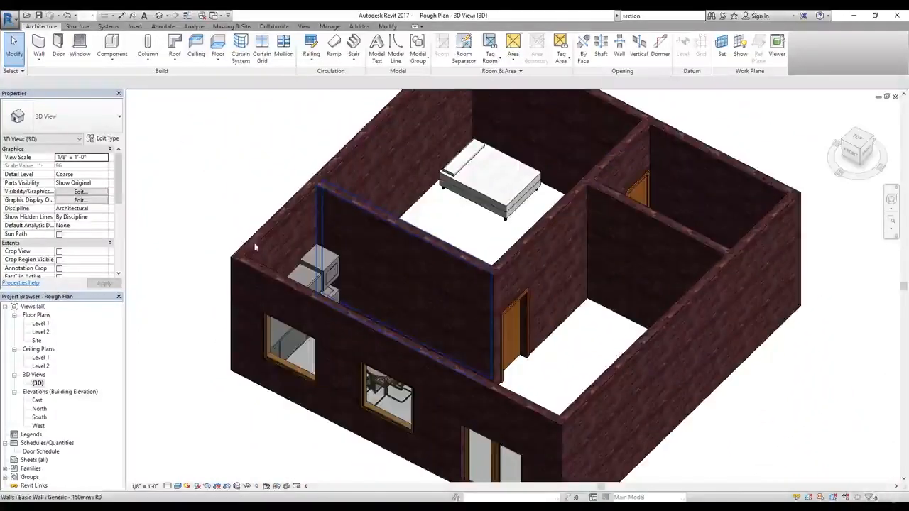
Step: Return to the Level 1 floor plan and start creating an architectural floor
double_click(40, 323)
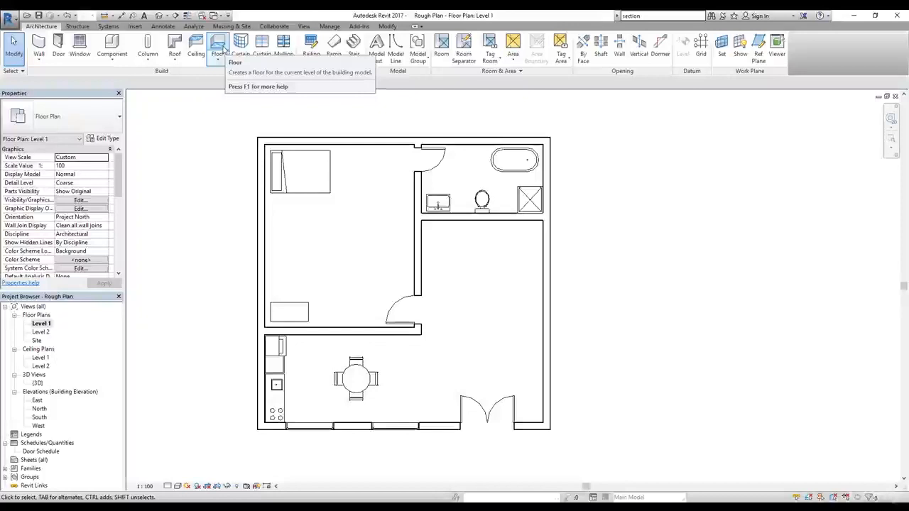
left_click(219, 60)
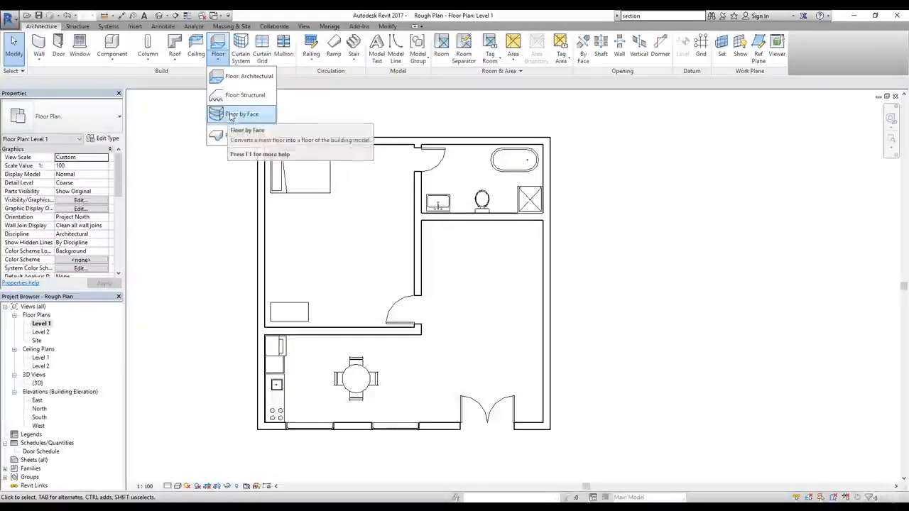
left_click(242, 77)
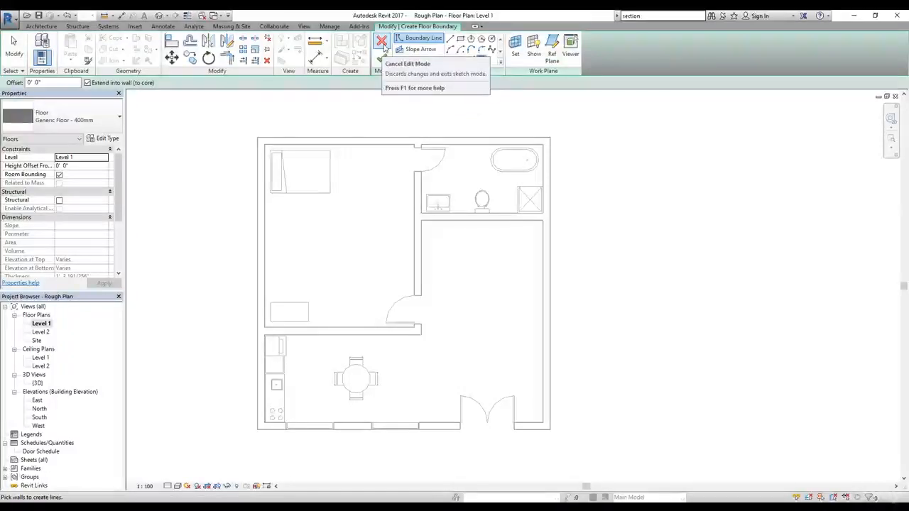
left_click(44, 27)
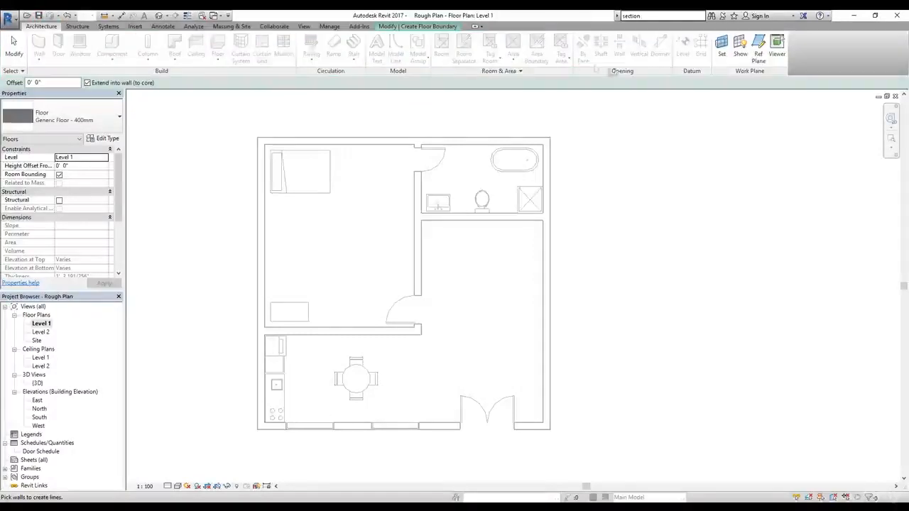
left_click(78, 24)
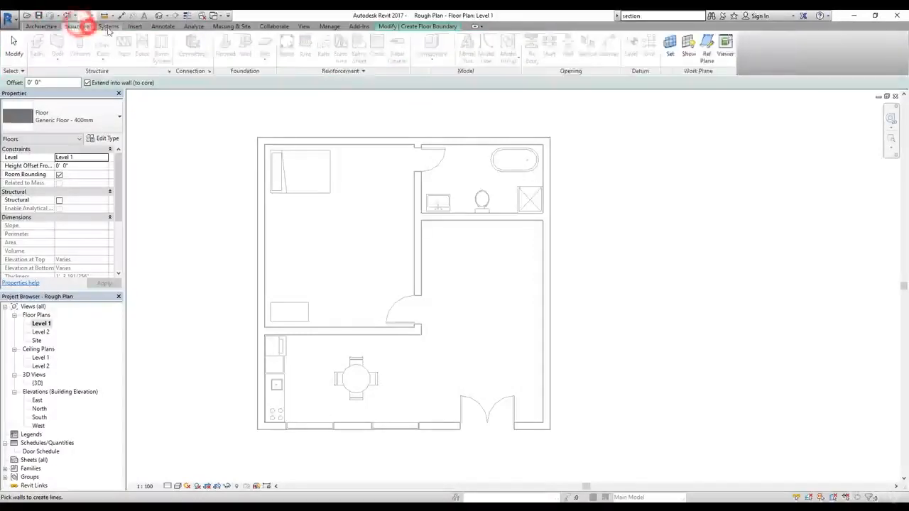
left_click(108, 26)
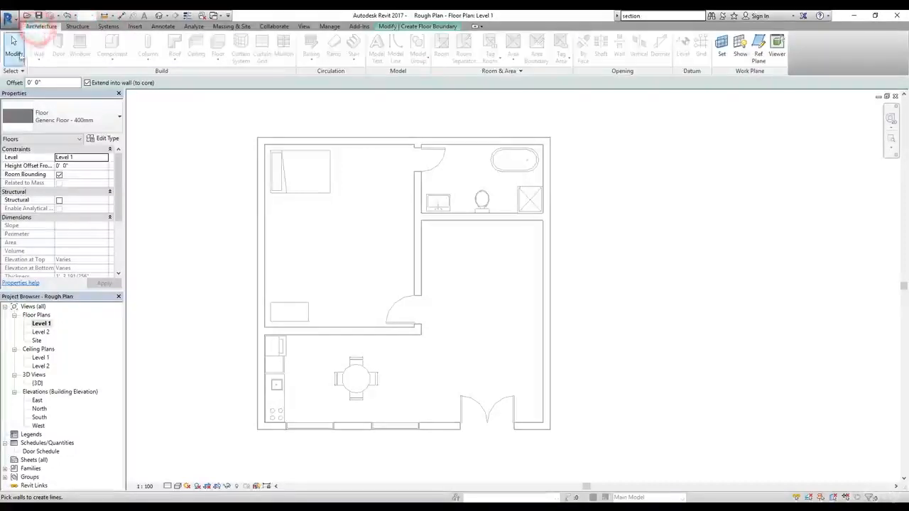
left_click(14, 44)
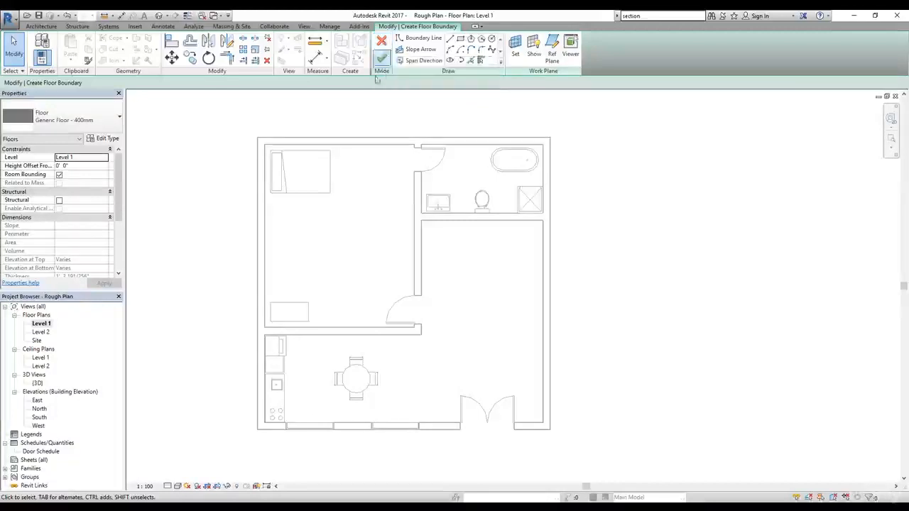
middle_click_drag(525, 301, 521, 297)
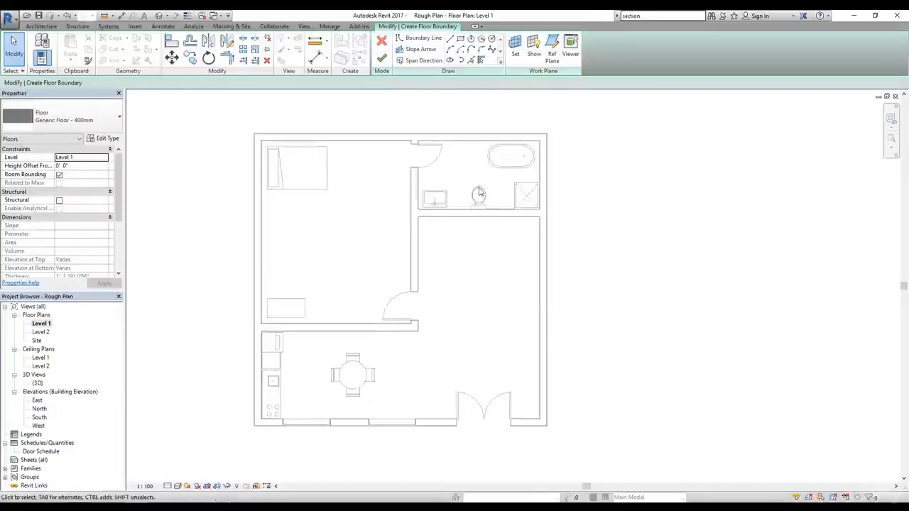
Step: Switch the floor boundary from Pick Walls to the Line tool and look through the available floor types
left_click(482, 61)
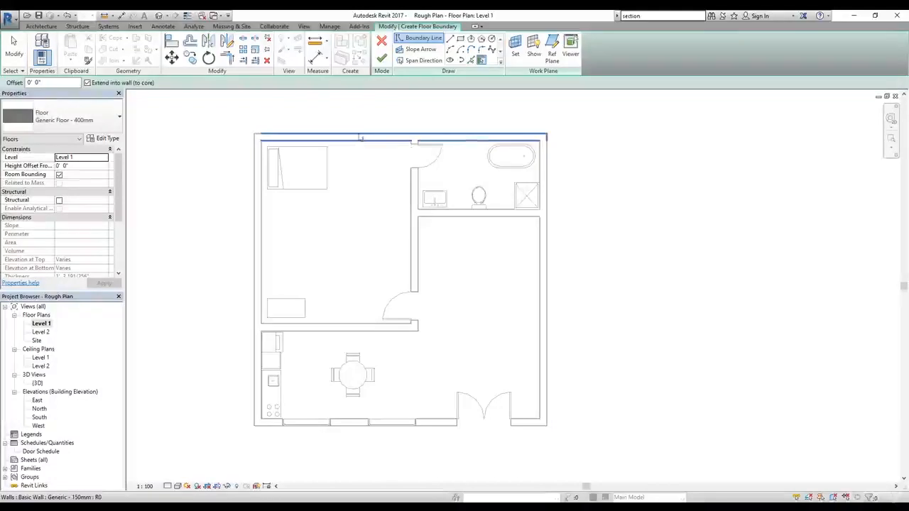
left_click(451, 40)
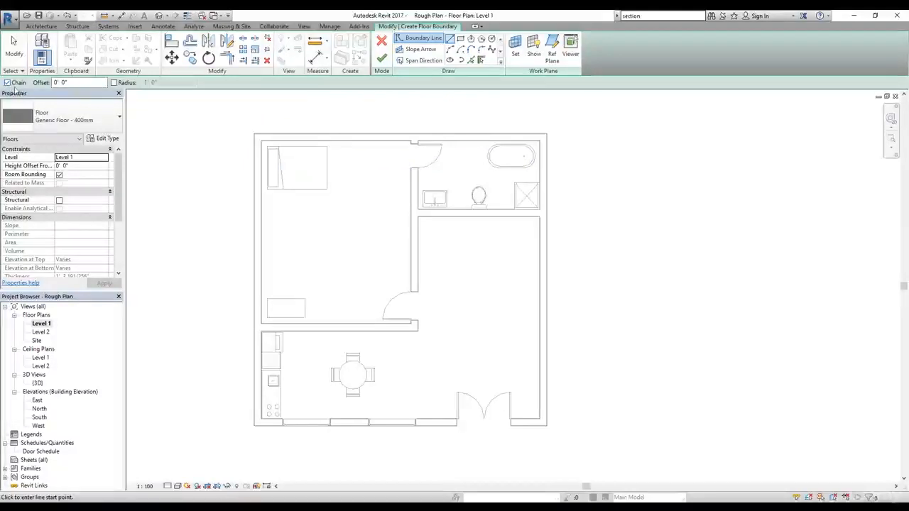
left_click(50, 115)
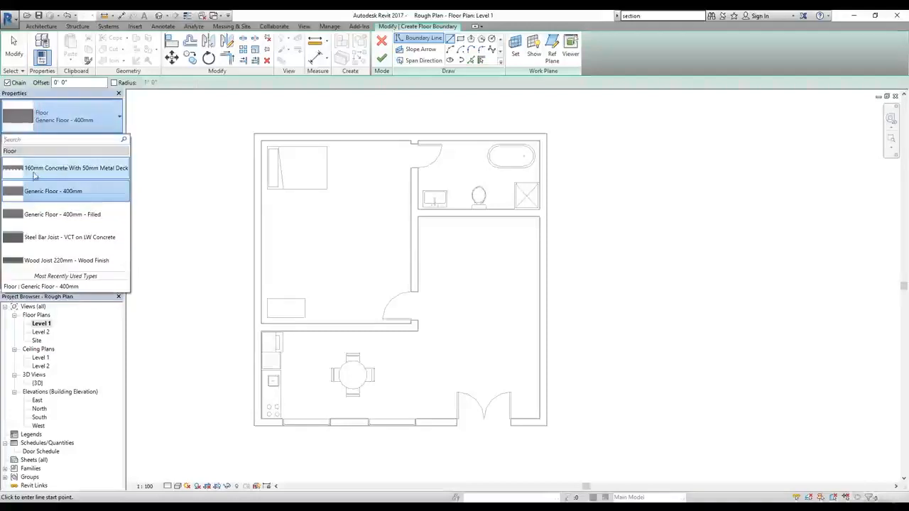
mouse_move(64, 172)
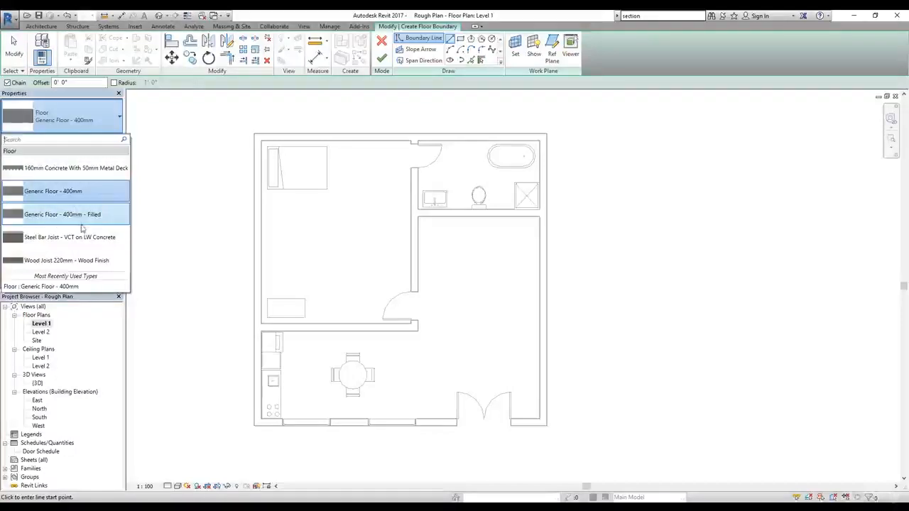
left_click(89, 303)
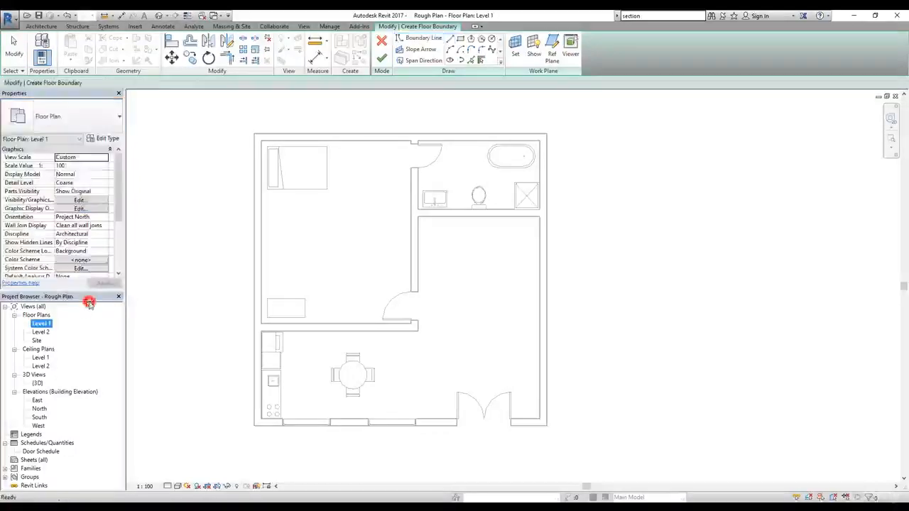
left_click(120, 187)
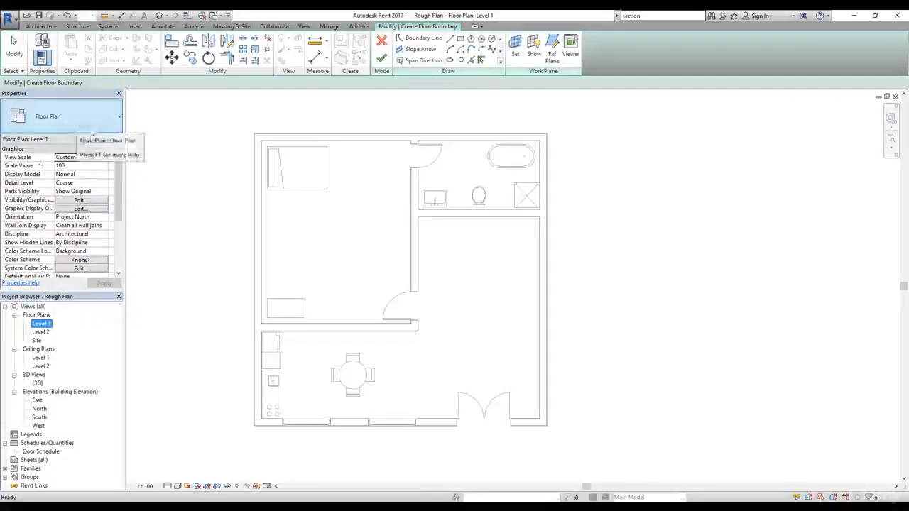
left_click(93, 138)
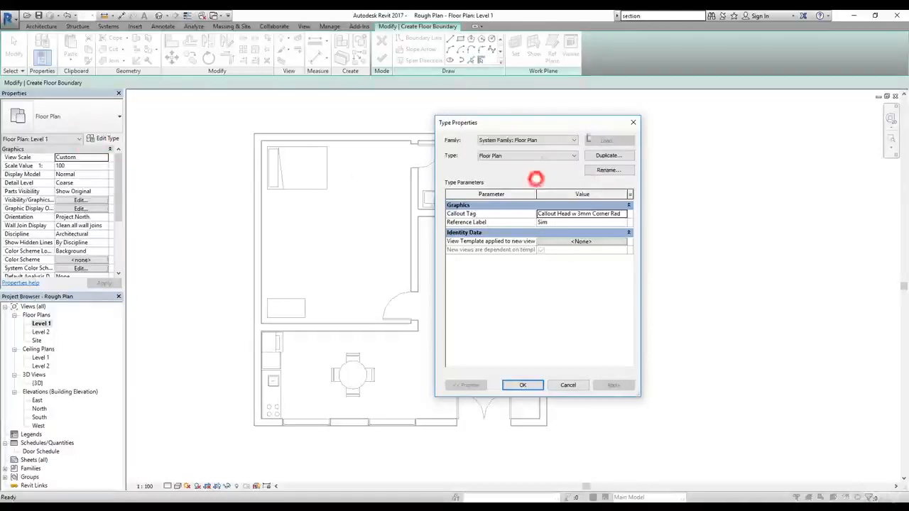
left_click(560, 384)
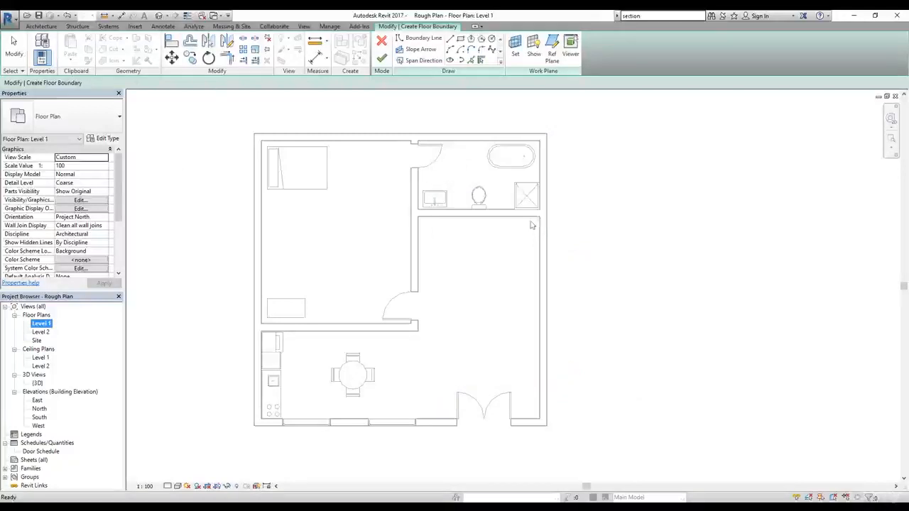
Step: Create the Generic Floor - 400mm boundary with Pick Walls along the outer faces of the four exterior walls
left_click(482, 62)
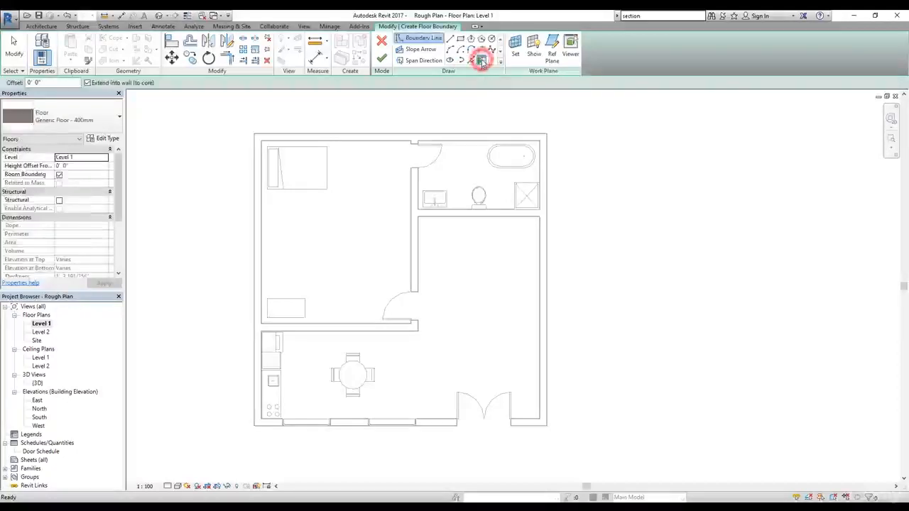
left_click(301, 136)
left_click(257, 179)
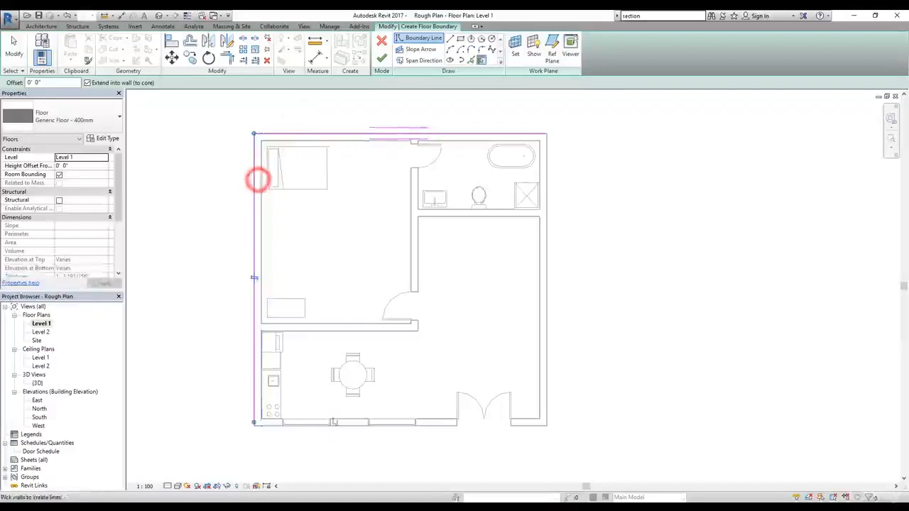
left_click(344, 424)
left_click(544, 390)
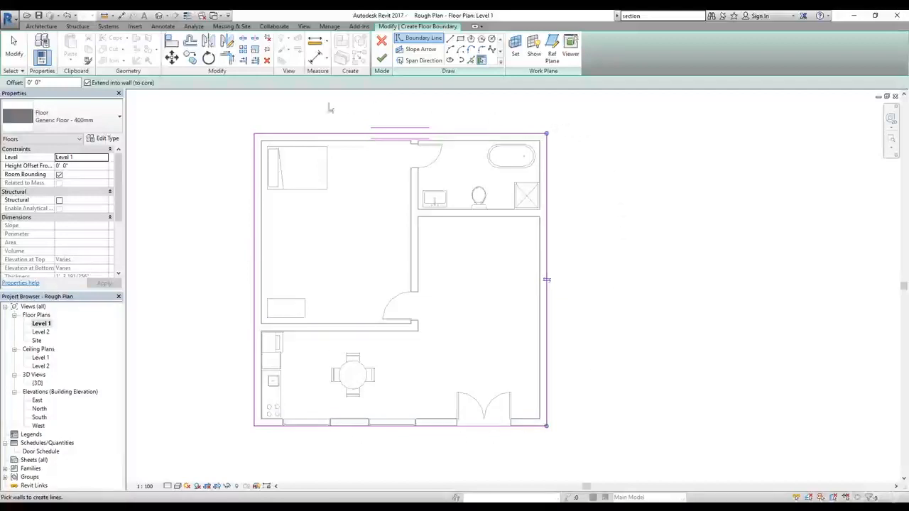
left_click(549, 201)
key("Escape")
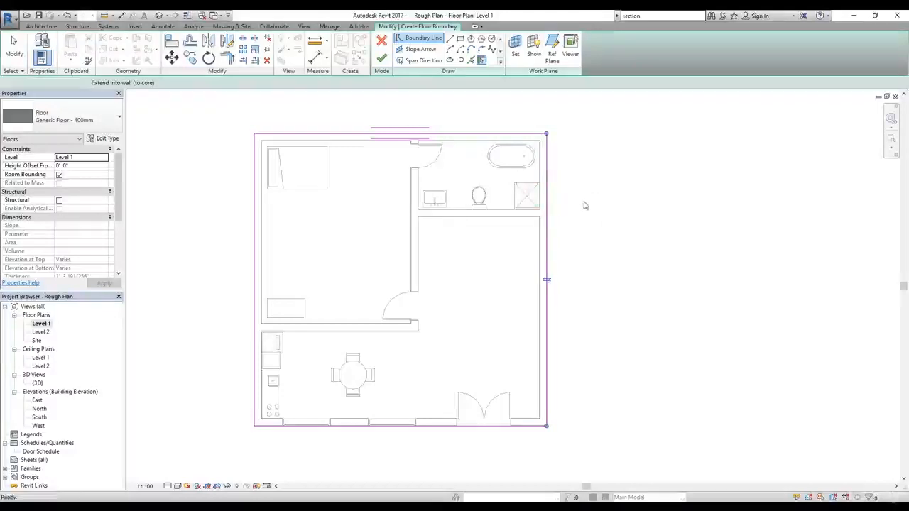
Step: Delete the east floor boundary line and try to finish the sketch with the loop open
left_click(547, 215)
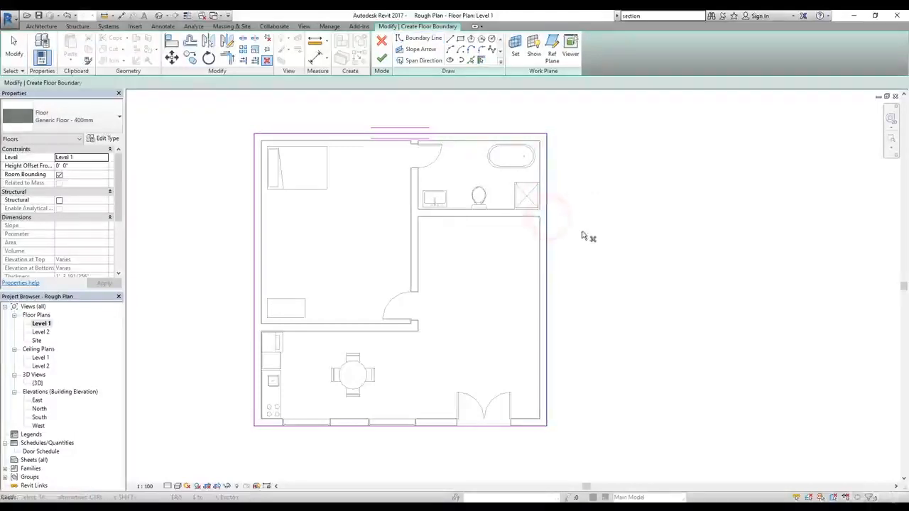
key("Return")
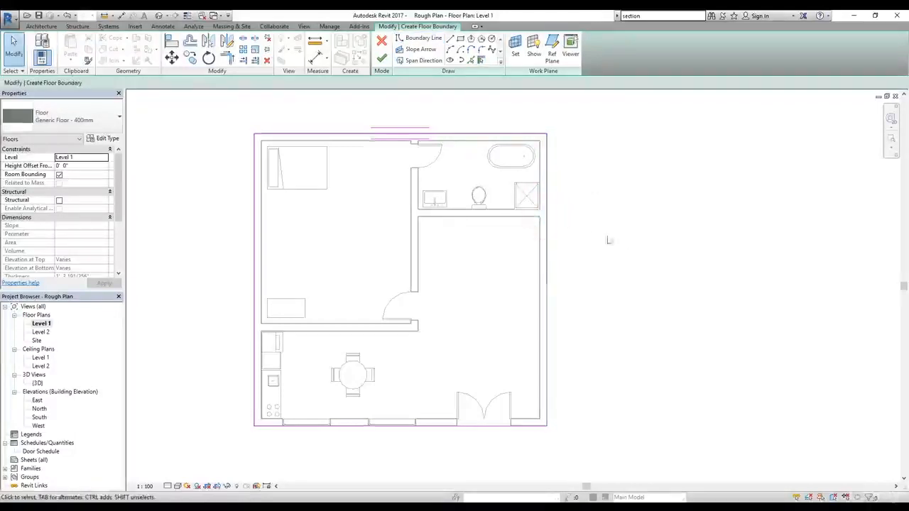
left_click(383, 61)
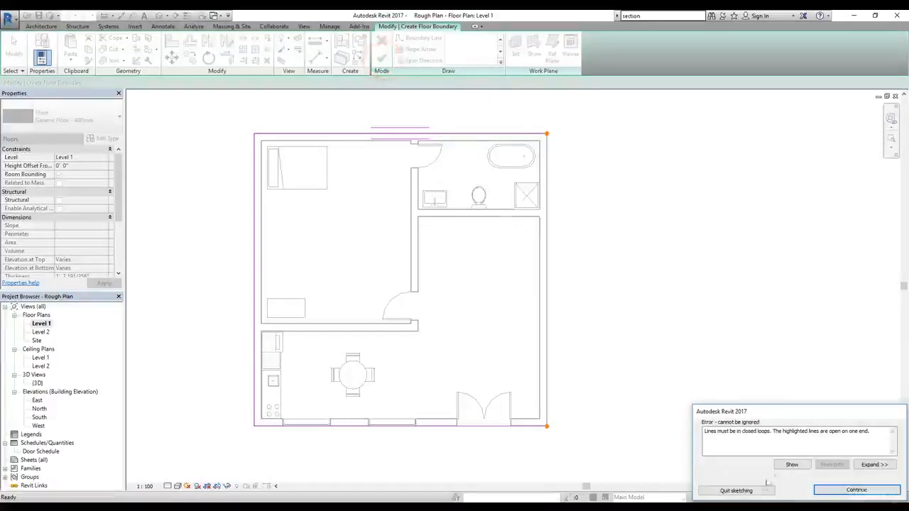
left_click_drag(706, 432, 856, 434)
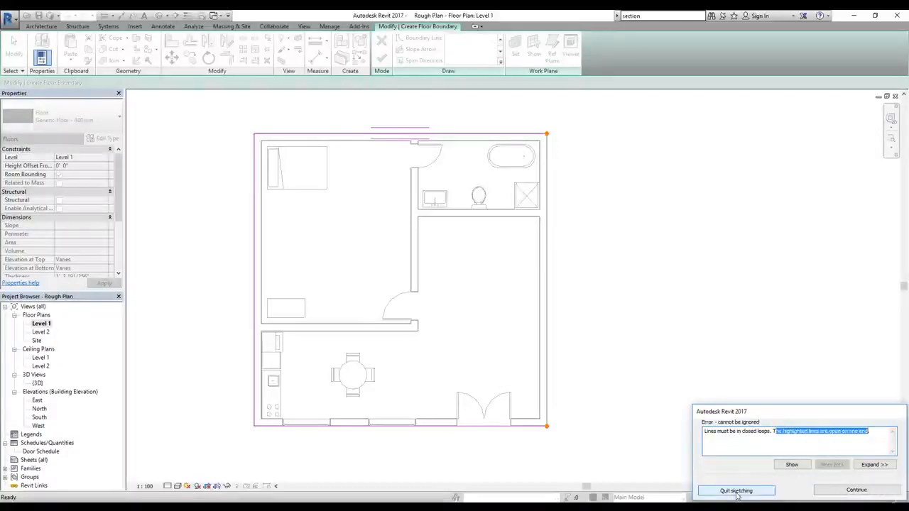
left_click(857, 490)
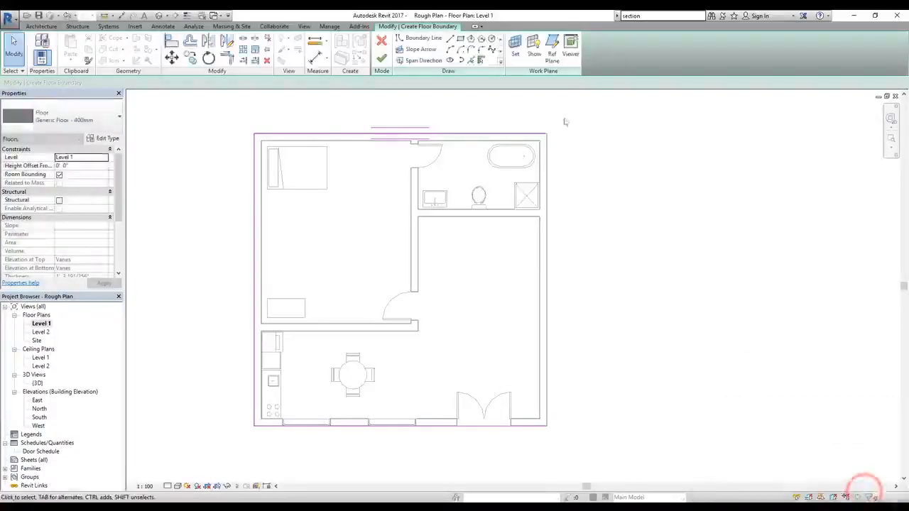
Step: Redraw the missing east boundary with the Line tool between the two open corners and finish the floor
left_click(450, 39)
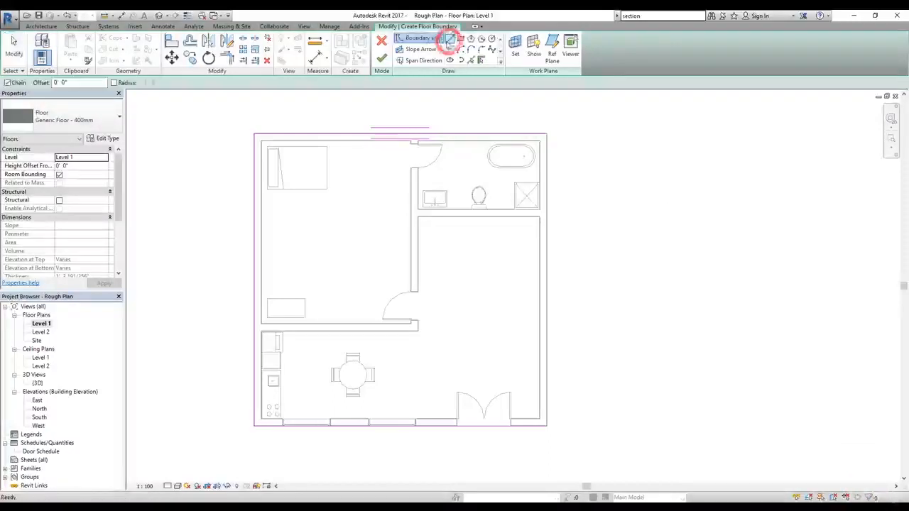
left_click(546, 135)
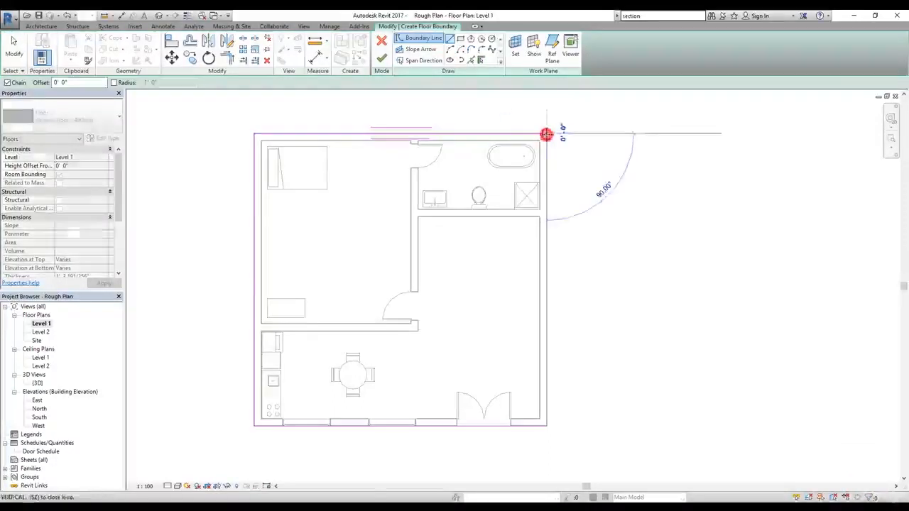
left_click(548, 426)
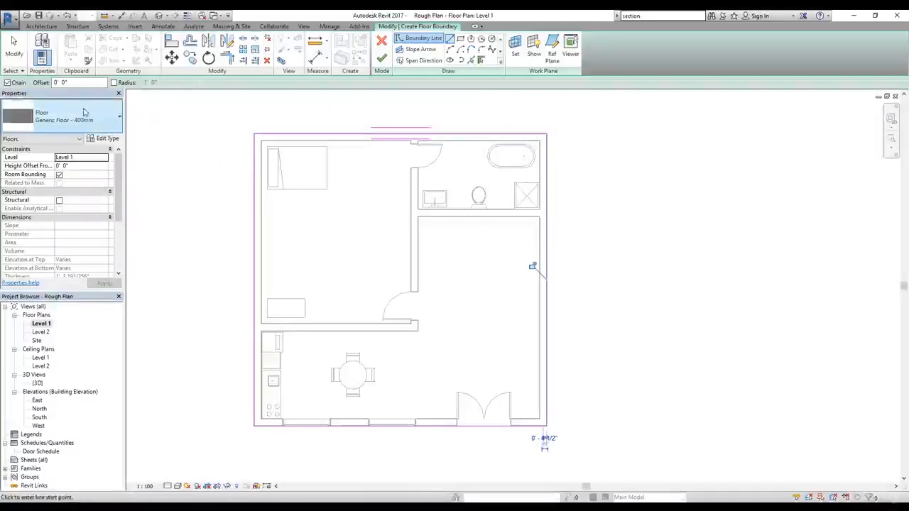
left_click(116, 201)
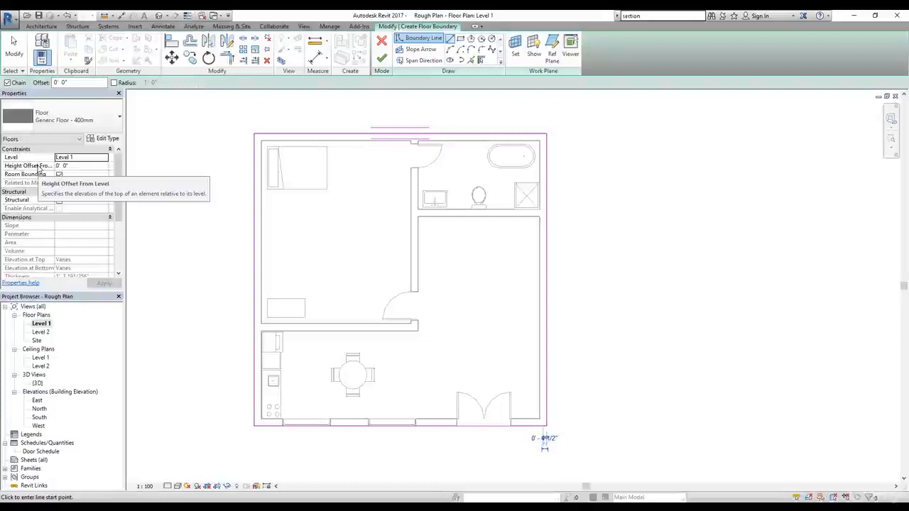
scroll(61, 228, "down", 3)
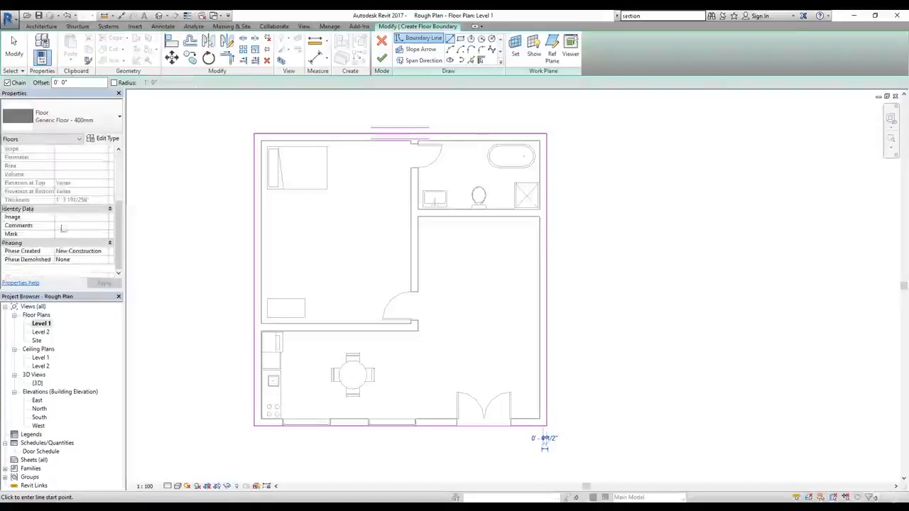
scroll(71, 205, "up", 3)
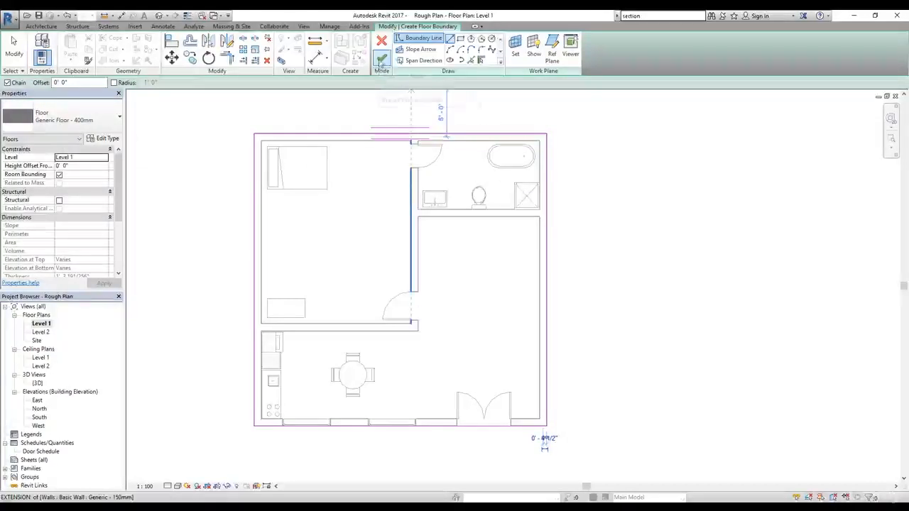
left_click(382, 60)
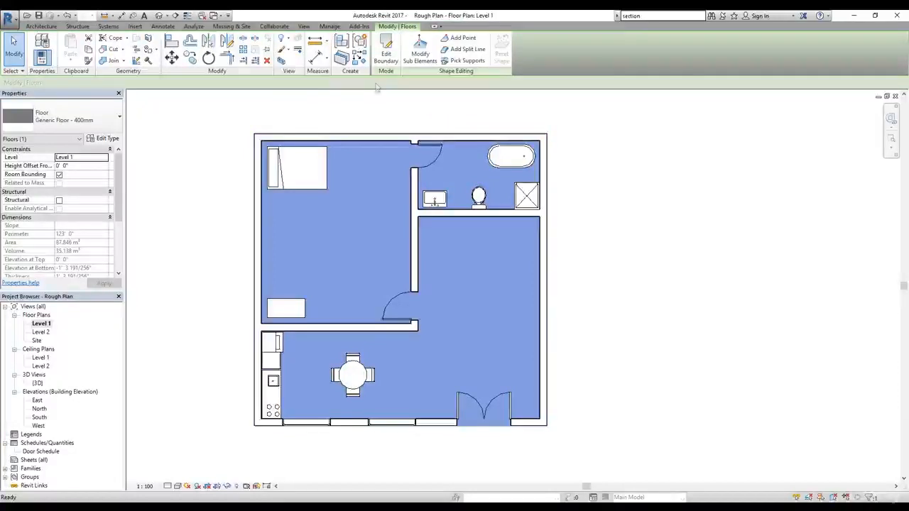
left_click(196, 263)
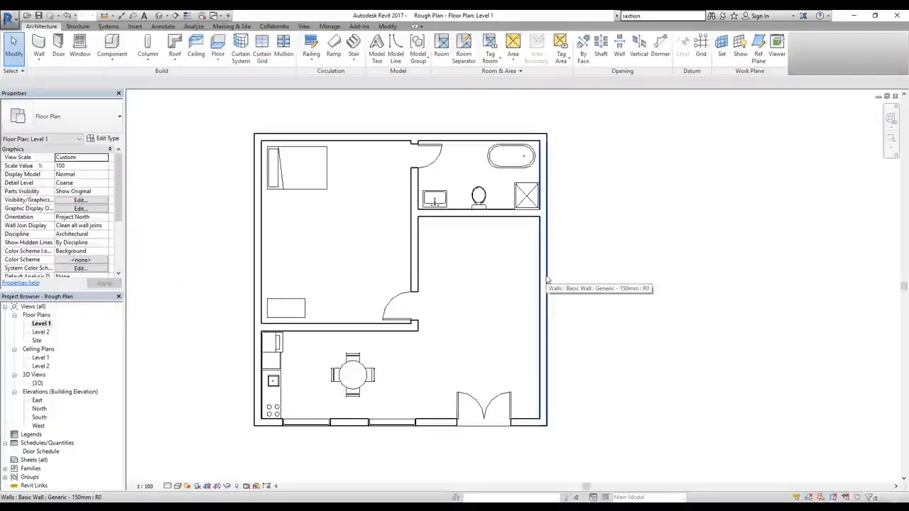
Step: Open the default 3D view and examine the floor slab beneath the exterior walls
left_click(159, 16)
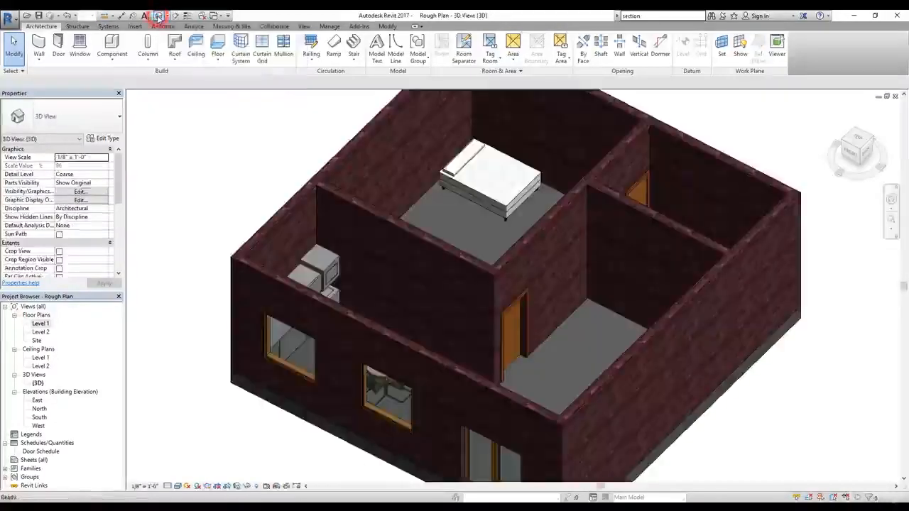
middle_click_drag(571, 343, 614, 271, "shift")
scroll(550, 336, "up", 5)
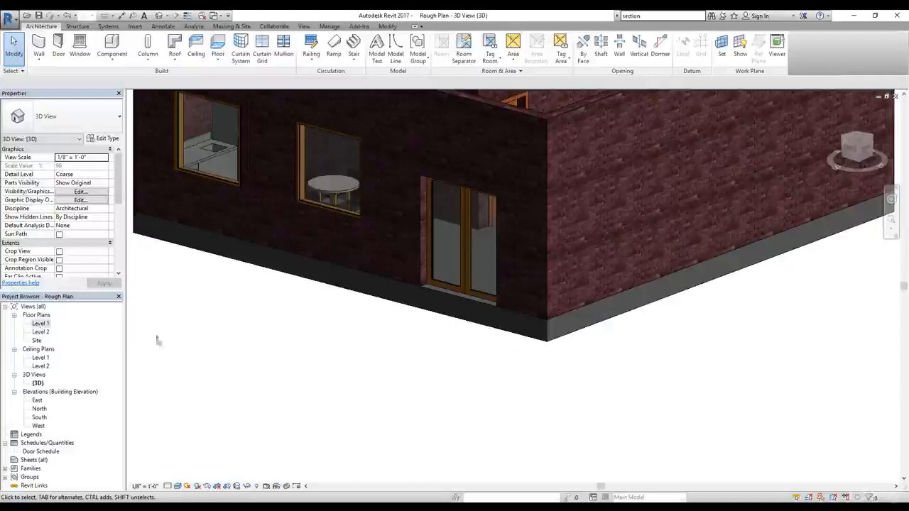
Step: In the Level 1 floor plan, isolate the floor with the selection Filter and open its boundary for editing
double_click(41, 324)
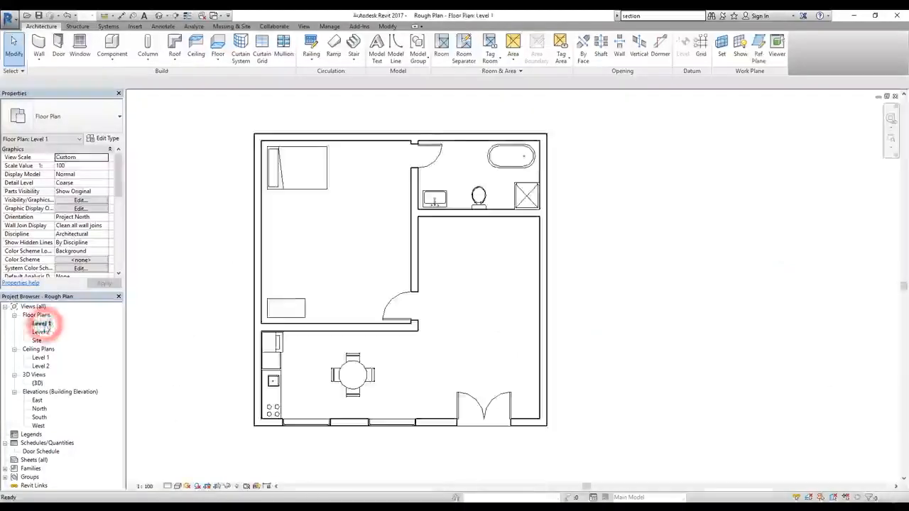
left_click_drag(594, 135, 533, 154)
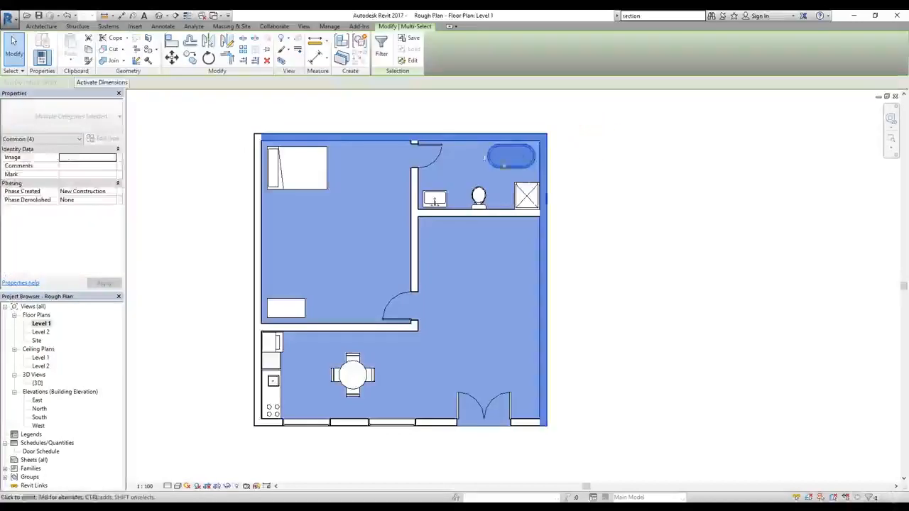
left_click(383, 56)
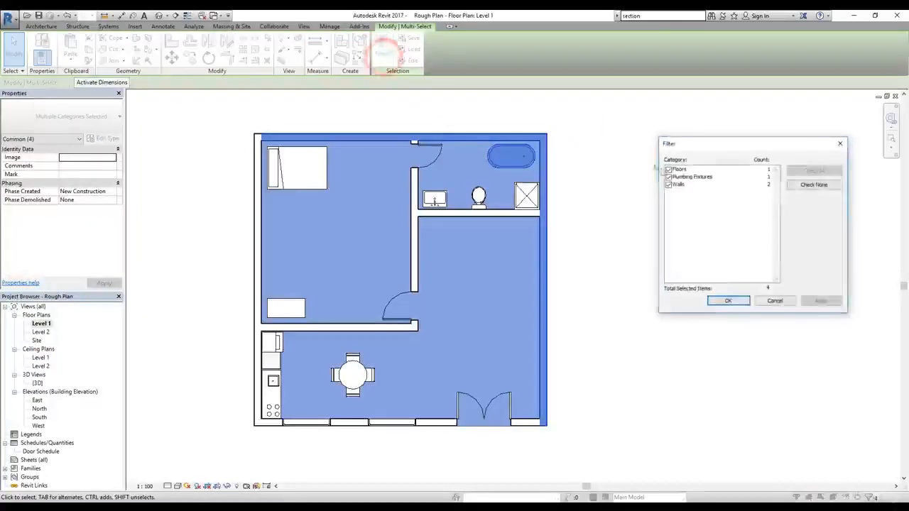
left_click(812, 185)
left_click(668, 170)
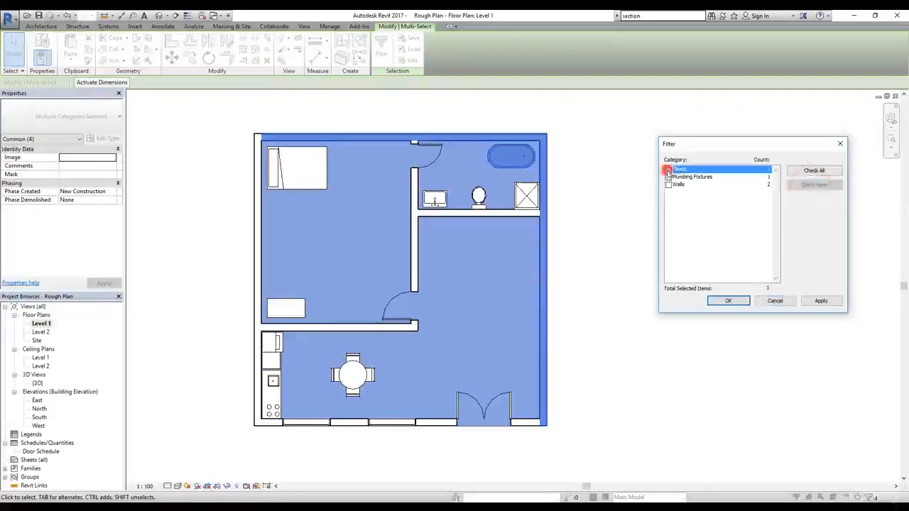
left_click(819, 300)
left_click(729, 300)
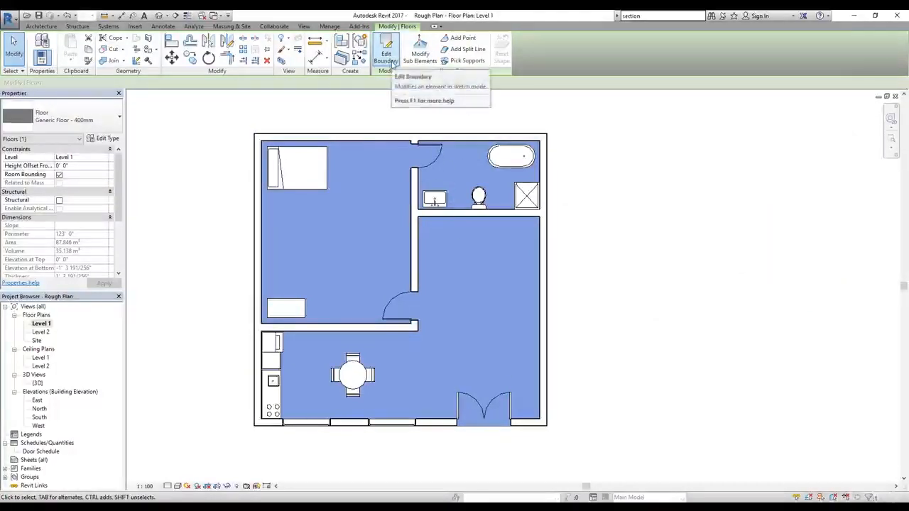
left_click(386, 62)
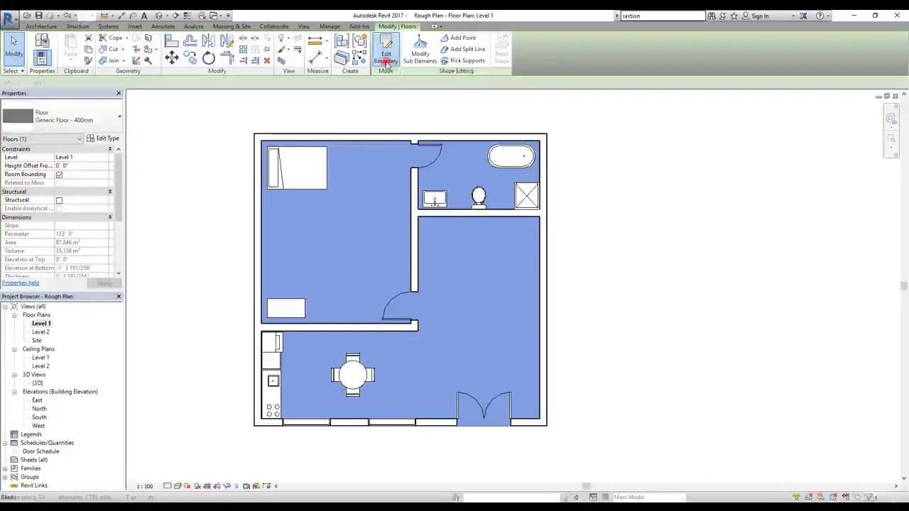
Step: Move the floor's east and west boundary lines 4' 0" outward from the exterior walls
left_click(548, 300)
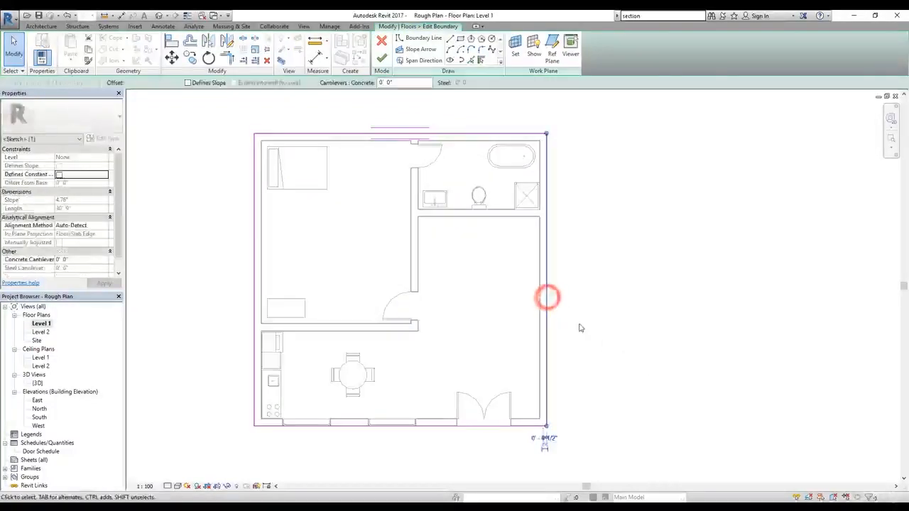
left_click(172, 60)
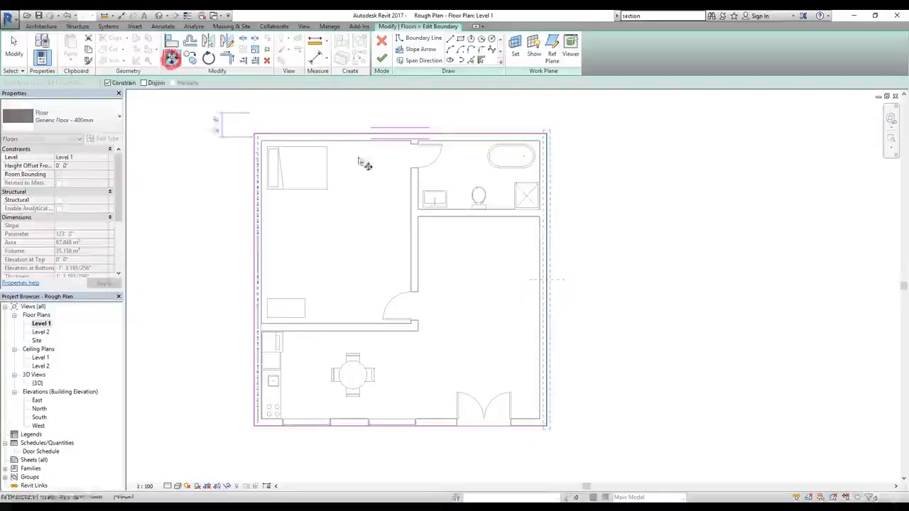
left_click(545, 267)
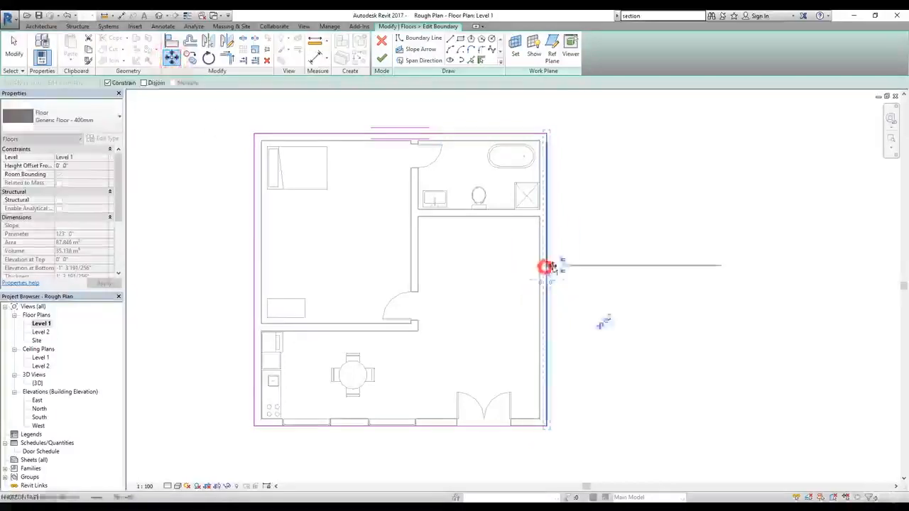
left_click(586, 269)
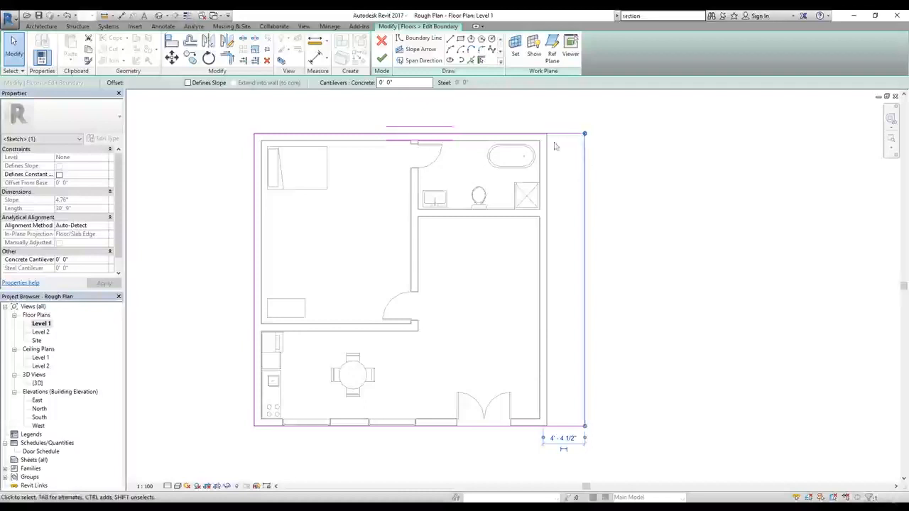
left_click(252, 323)
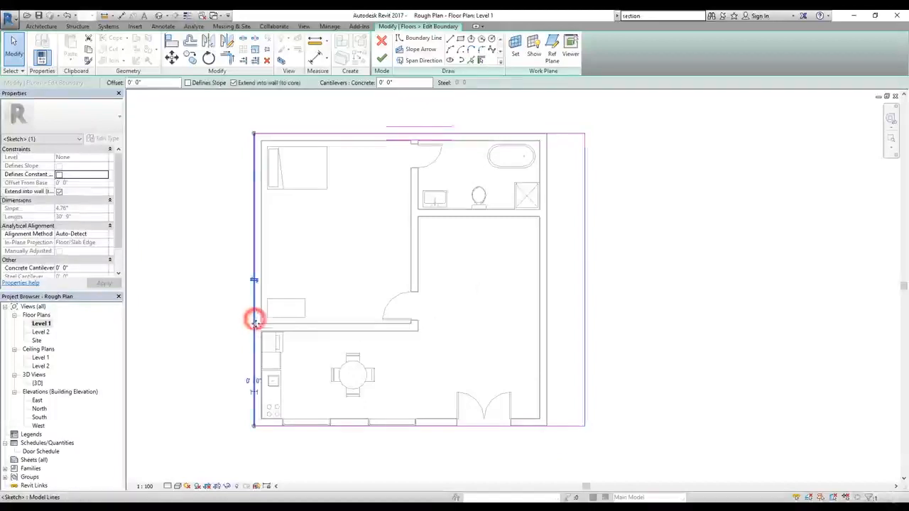
left_click_drag(252, 323, 216, 323)
Step: Move the floor's south boundary line outward to 6' 0" from the front wall
left_click(430, 426)
left_click_drag(430, 434, 431, 457)
scroll(534, 422, "down", 1)
middle_click_drag(534, 424, 488, 315)
left_click(431, 334)
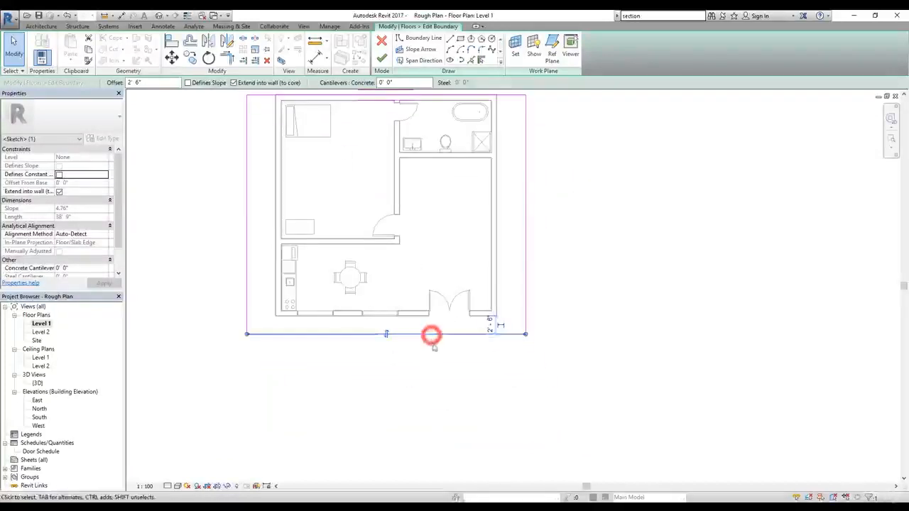
left_click_drag(430, 334, 432, 360)
Step: Draw two boundary lines about 5' 8" apart from the double door's sides down to the south boundary, each about 5' 11" long
middle_click_drag(556, 330, 571, 407)
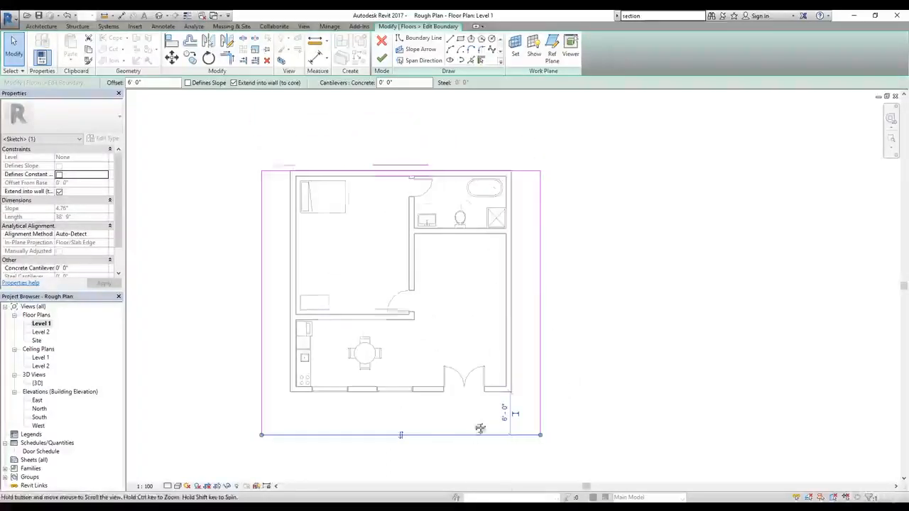
scroll(481, 428, "up", 1)
middle_click_drag(481, 428, 486, 327)
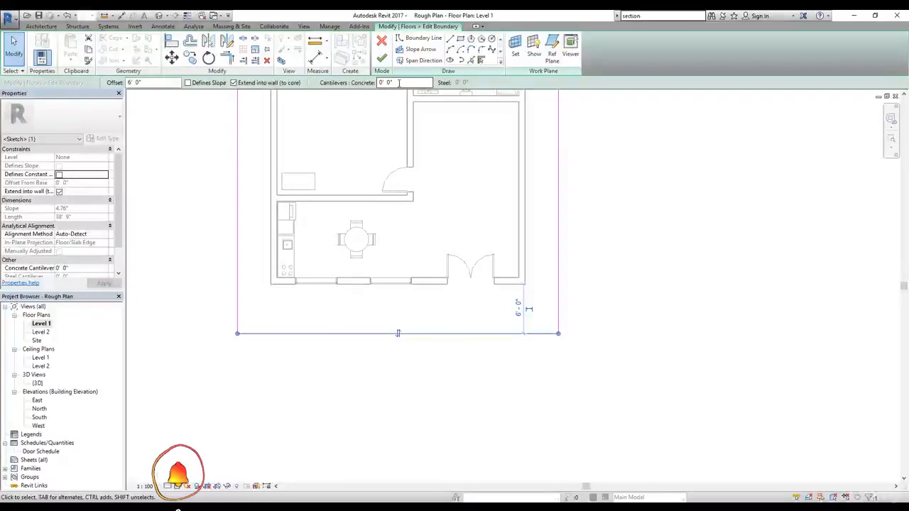
left_click(451, 41)
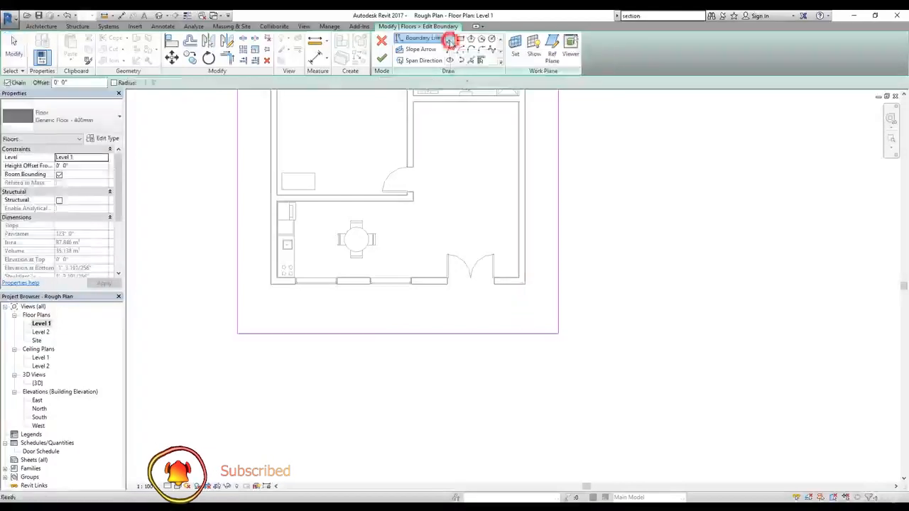
left_click(448, 285)
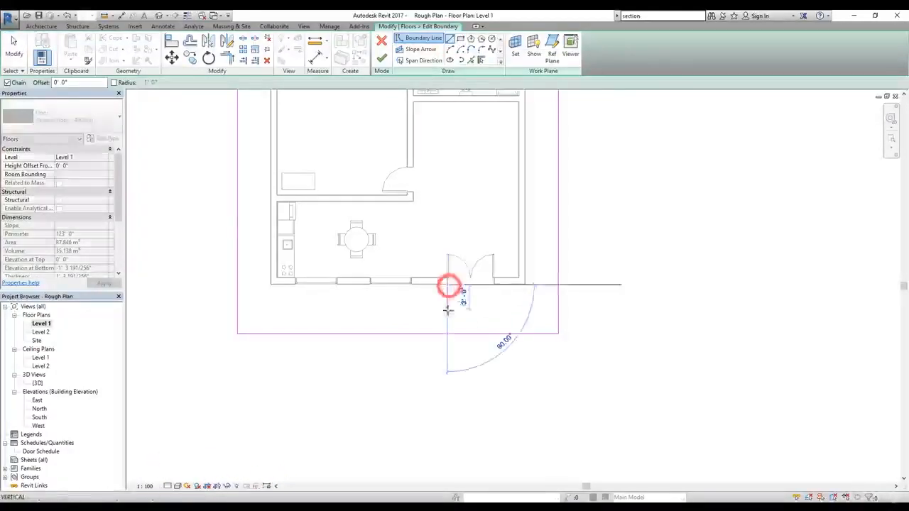
left_click(446, 329)
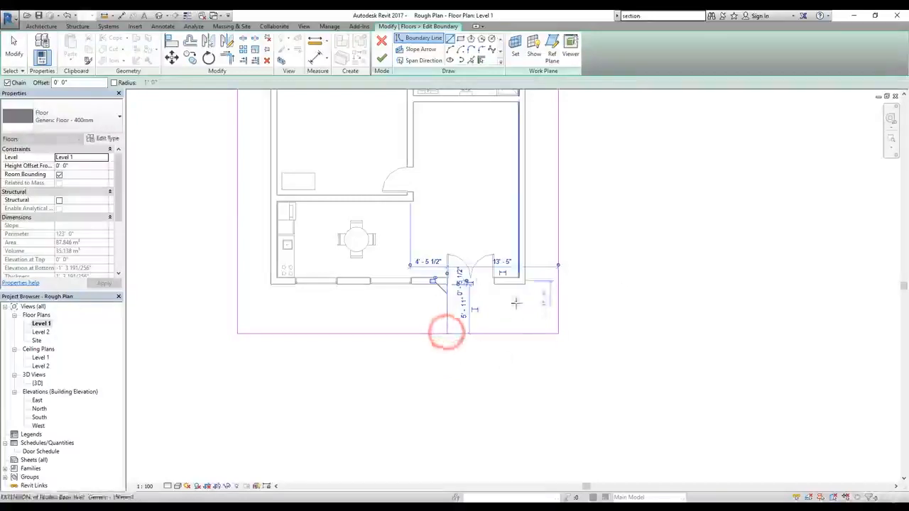
left_click(493, 284)
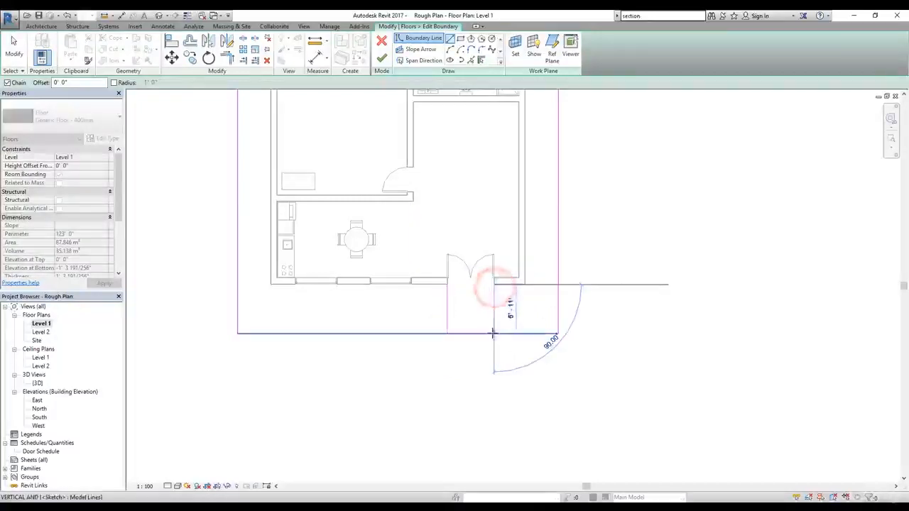
left_click(493, 333)
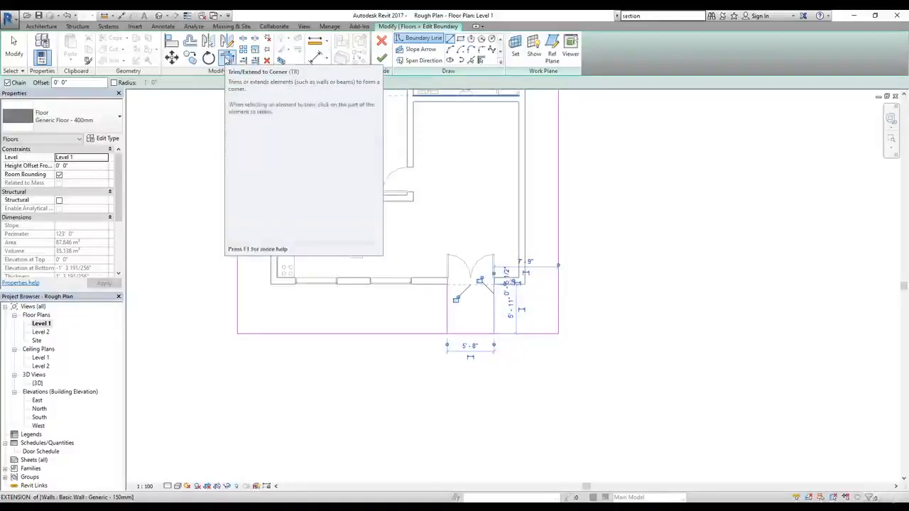
Step: Trim the south boundary line to a corner with the west entrance line, unjoining the elements that cannot stay joined
left_click(226, 59)
left_click(226, 60)
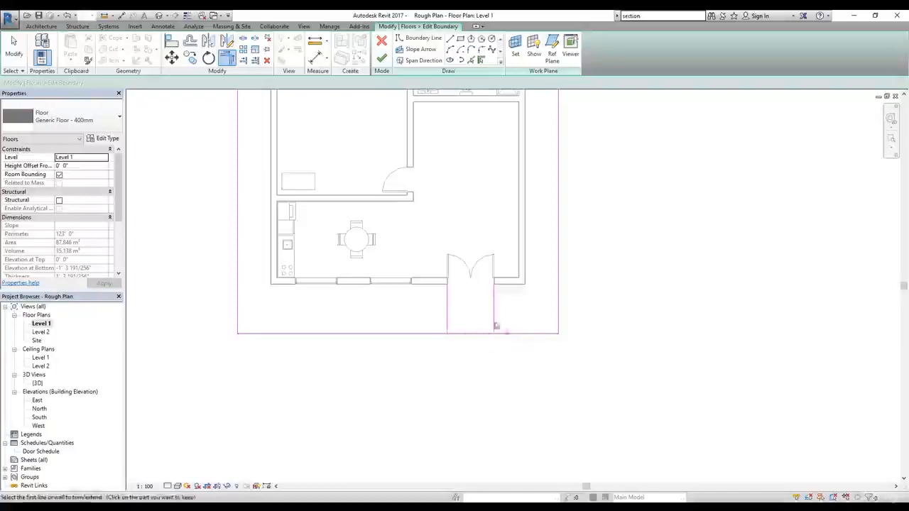
scroll(455, 343, "up", 3)
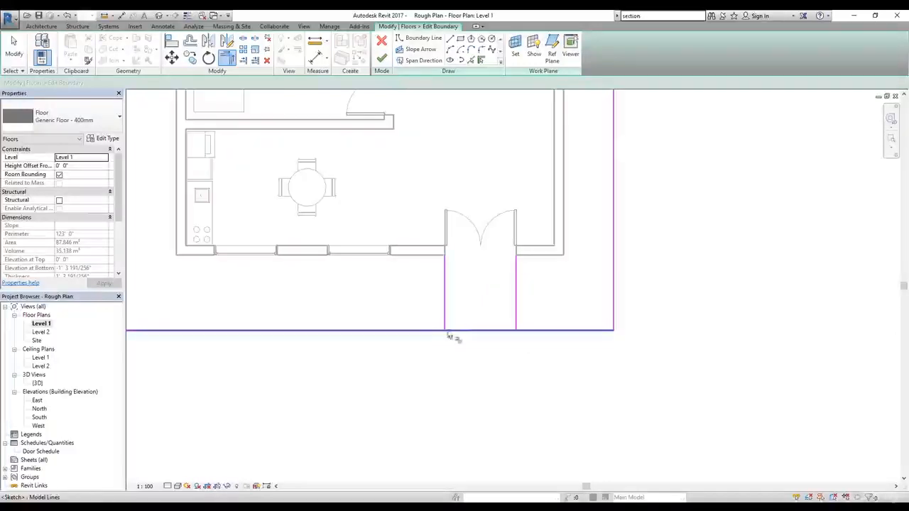
left_click(427, 331)
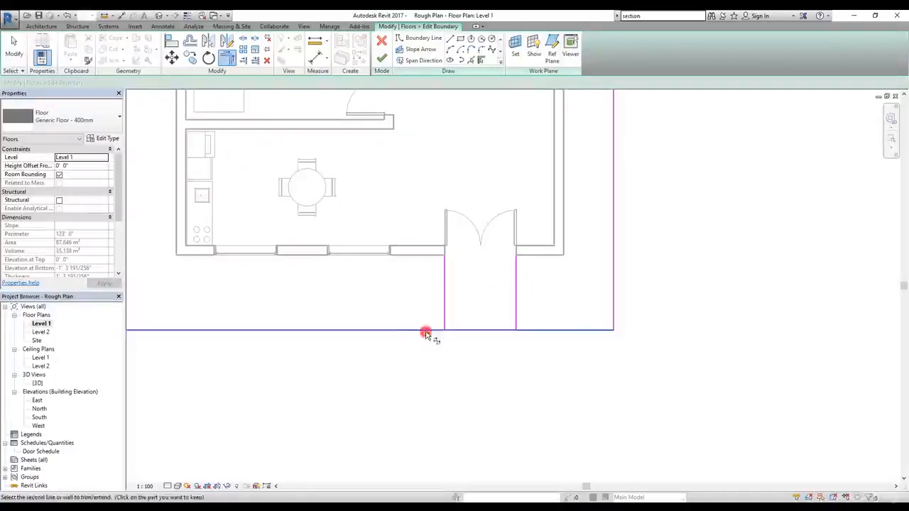
left_click(446, 311)
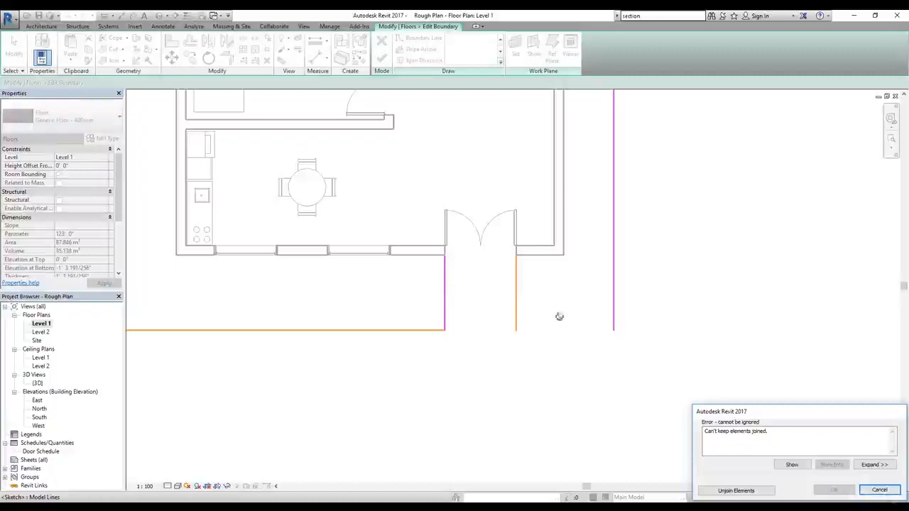
left_click(736, 491)
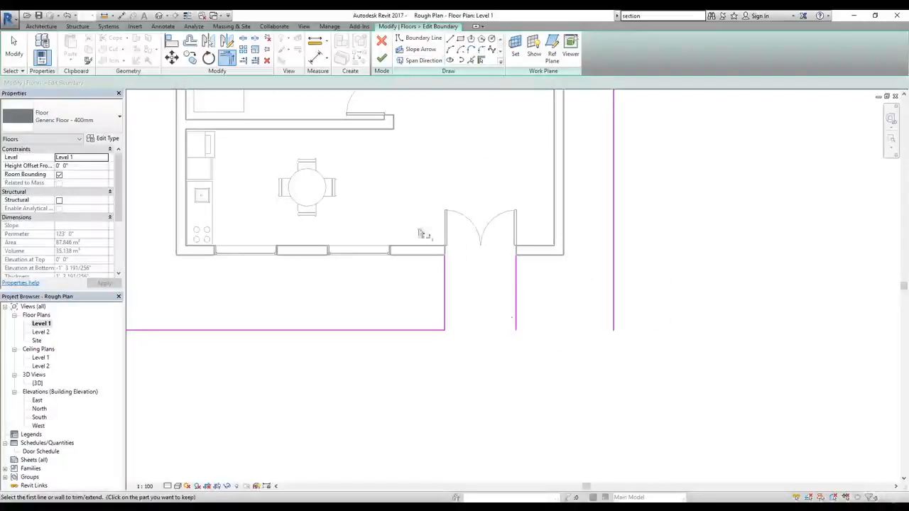
Step: Close the boundary with lines across the double door and from the east entrance line to the southeast corner, and finish the floor edit
left_click(451, 38)
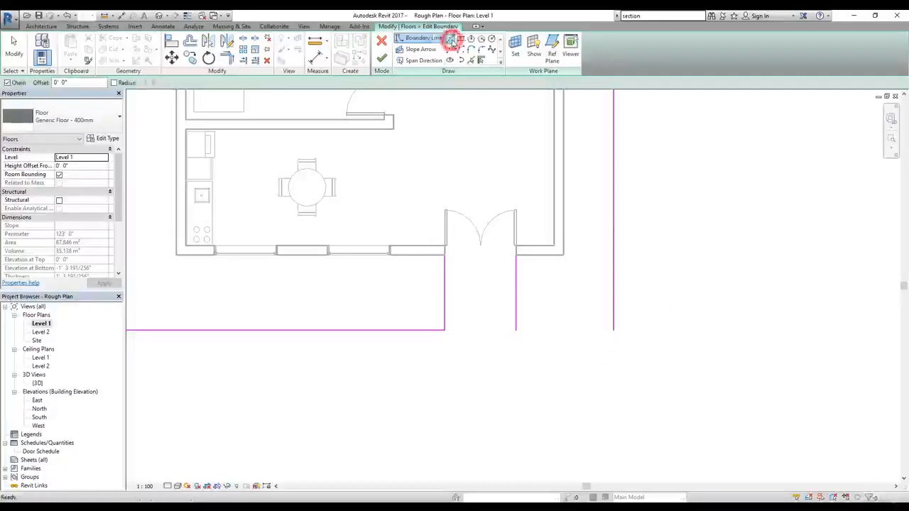
left_click(447, 254)
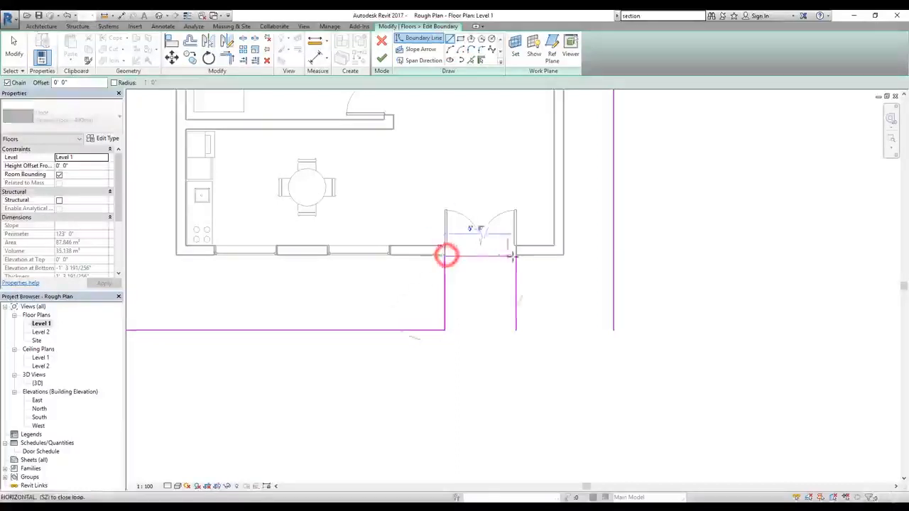
left_click(515, 255)
left_click(516, 331)
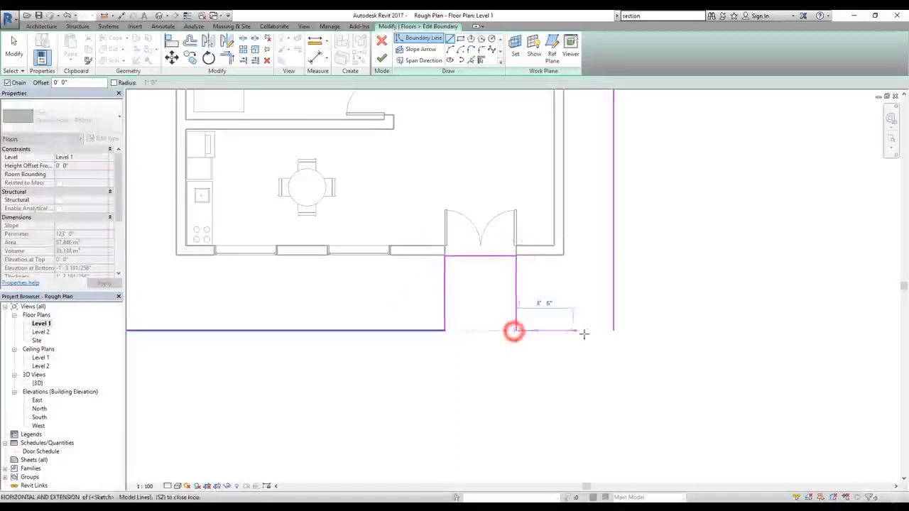
left_click(611, 331)
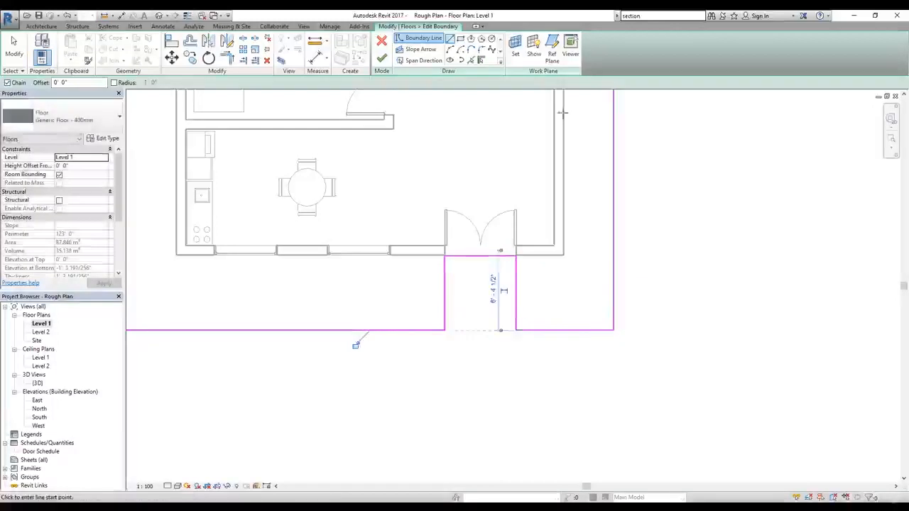
left_click(382, 60)
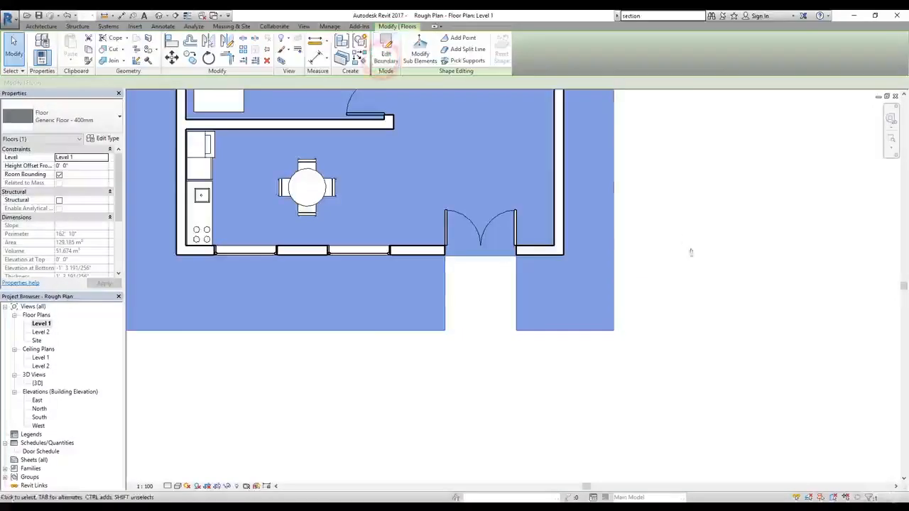
Step: Open the 3D view and examine the extended floor and its cutout at the double door
middle_click_drag(693, 248, 726, 300)
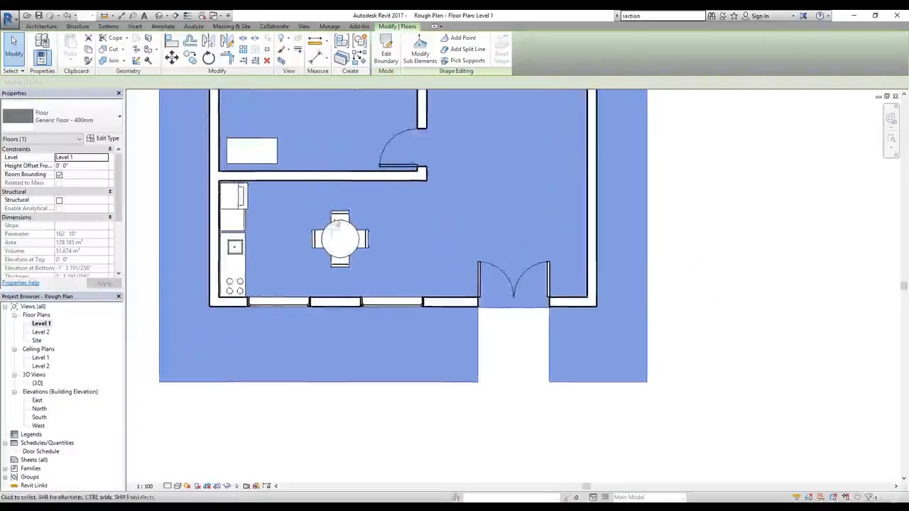
scroll(398, 356, "down", 3)
left_click(158, 15)
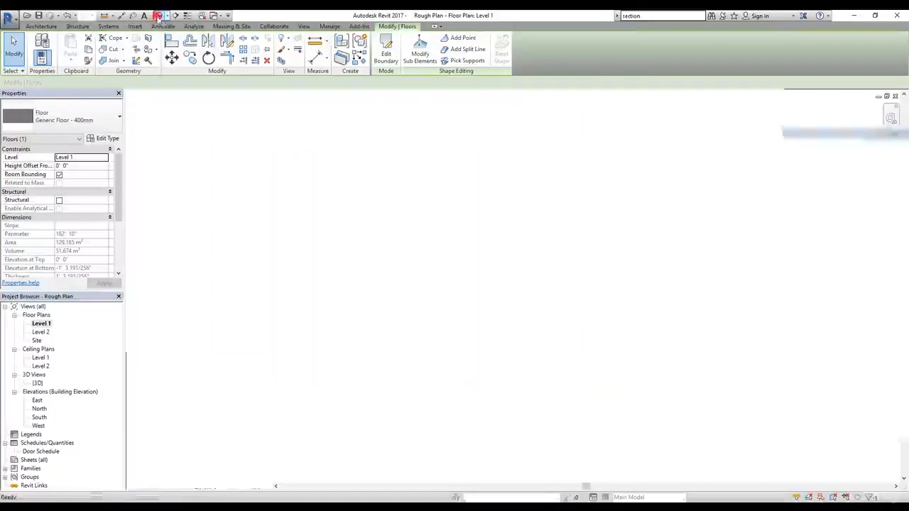
scroll(391, 304, "up", 4)
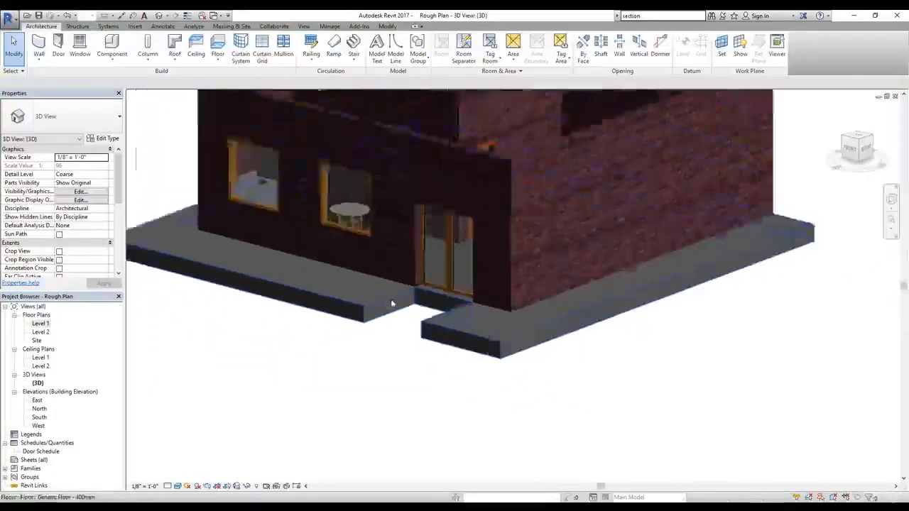
scroll(391, 304, "down", 3)
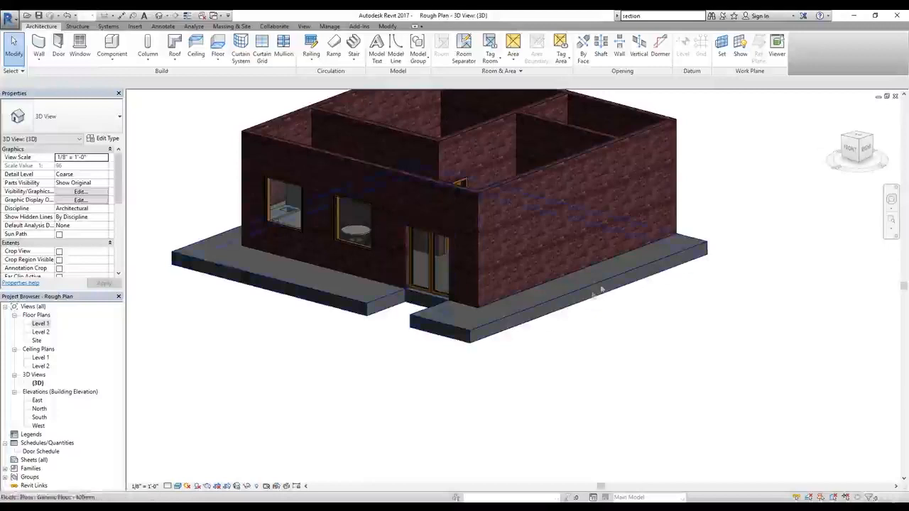
scroll(554, 316, "up", 1)
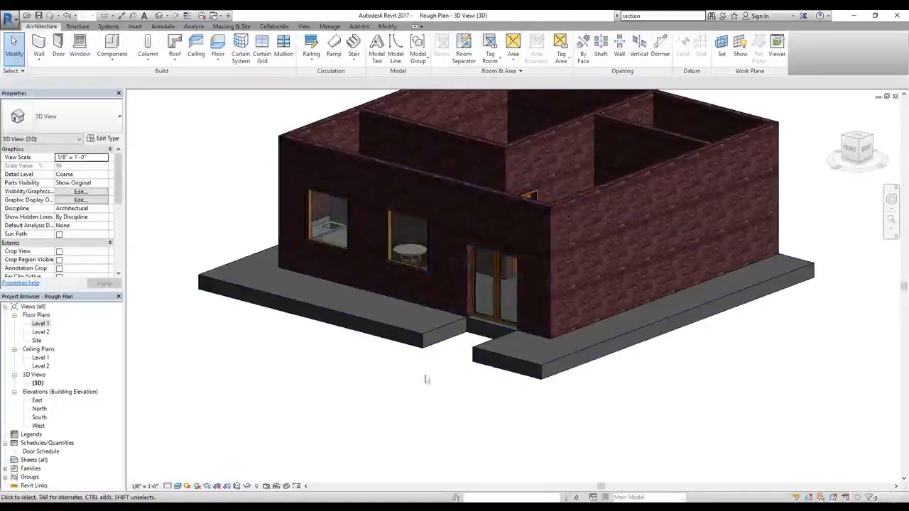
left_click(495, 357)
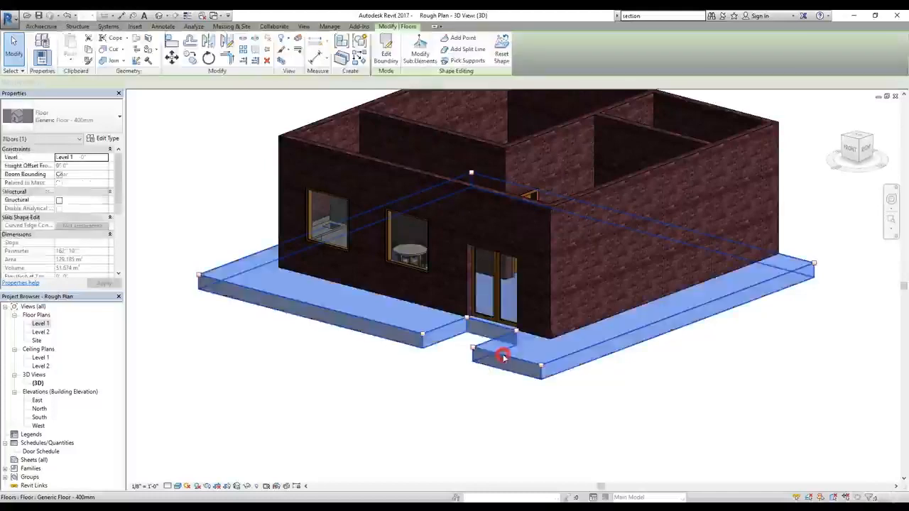
left_click(385, 56)
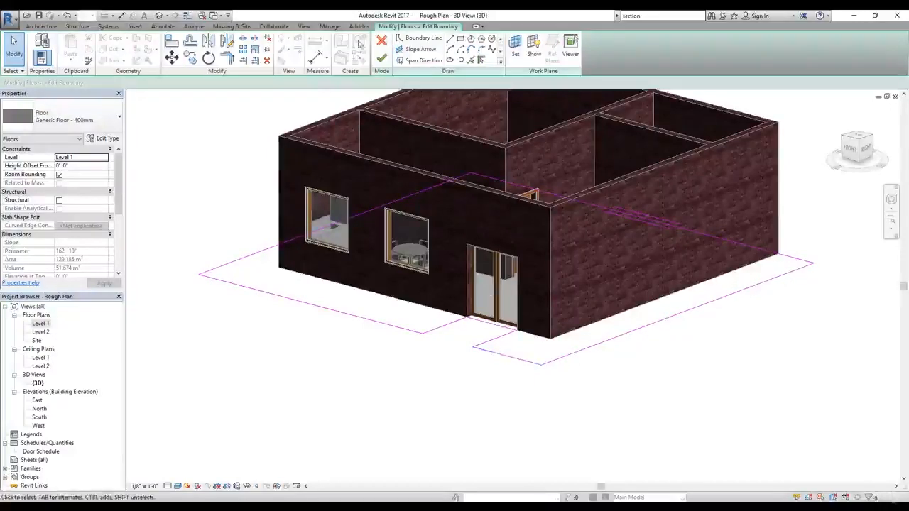
left_click(382, 41)
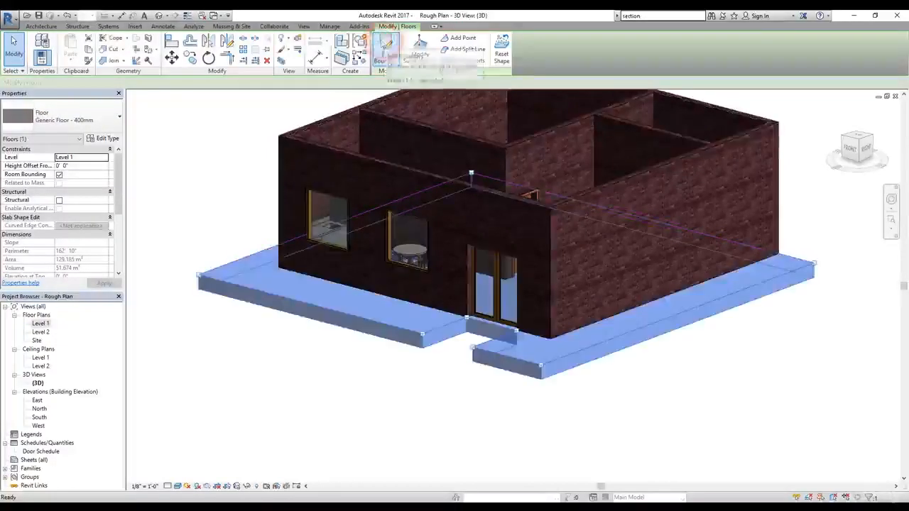
left_click(373, 374)
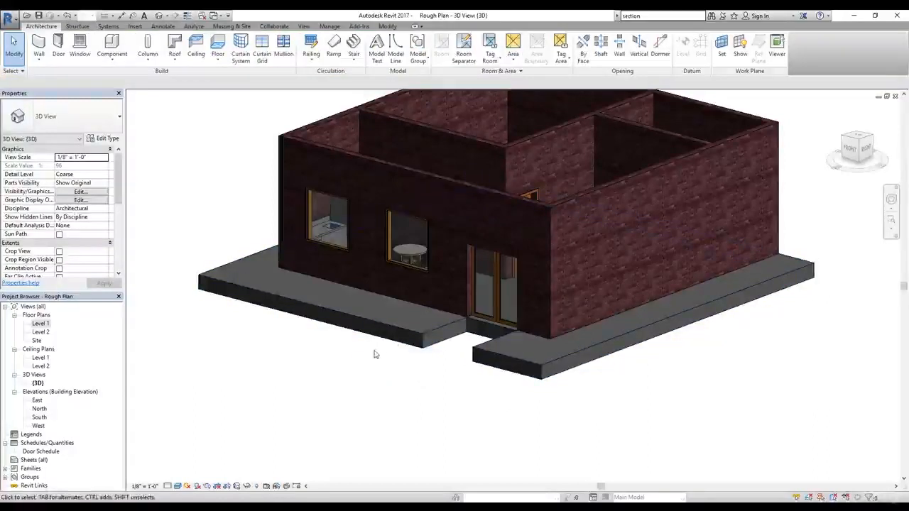
Step: Undo the floor boundary changes around the house and entrance
scroll(375, 354, "up", 3)
double_click(375, 354)
key("ctrl+z")
key("ctrl+z")
key("ctrl+z")
key("ctrl+z")
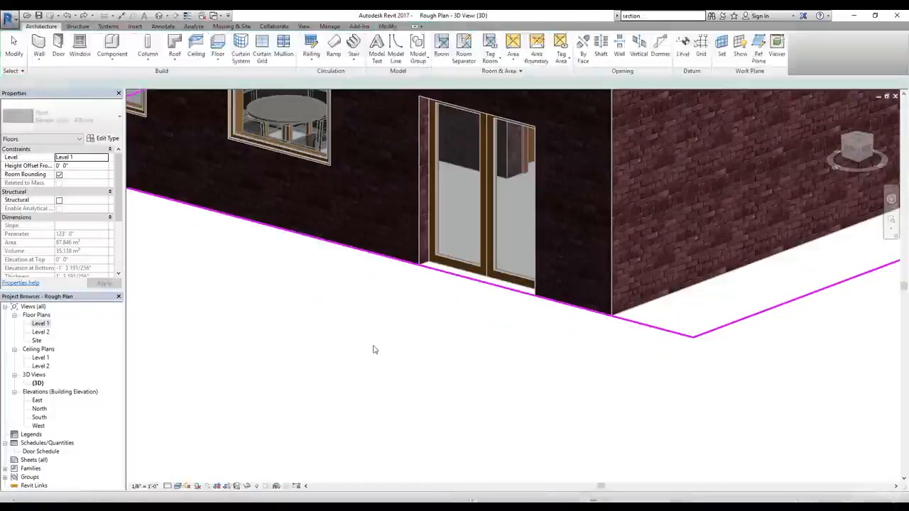
key("Escape")
scroll(375, 349, "down", 6)
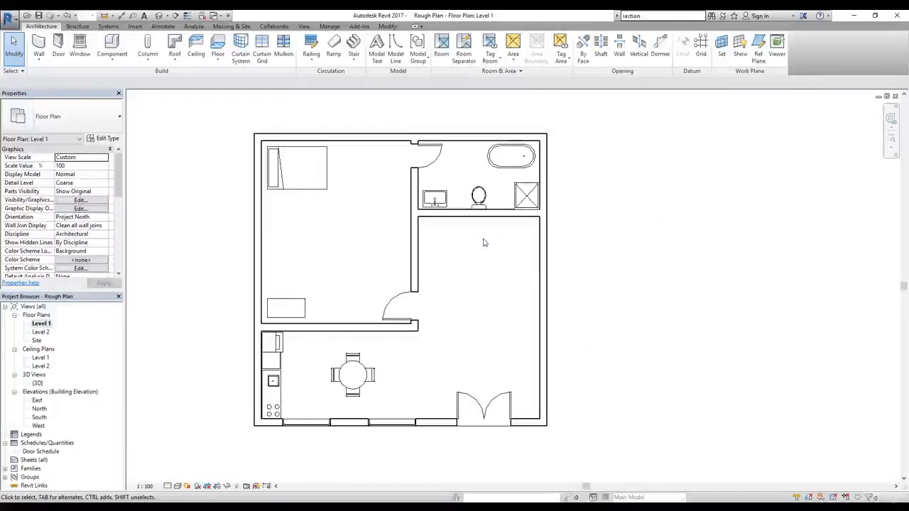
left_click(192, 55)
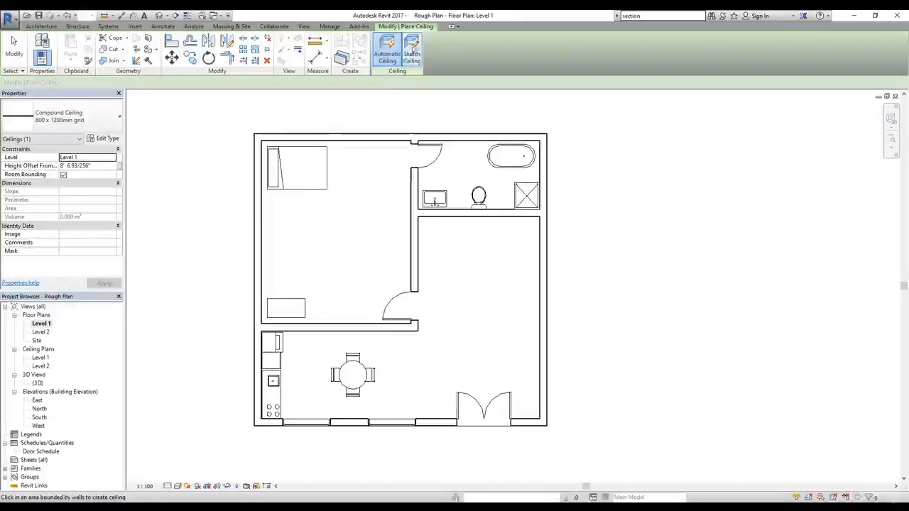
left_click(412, 54)
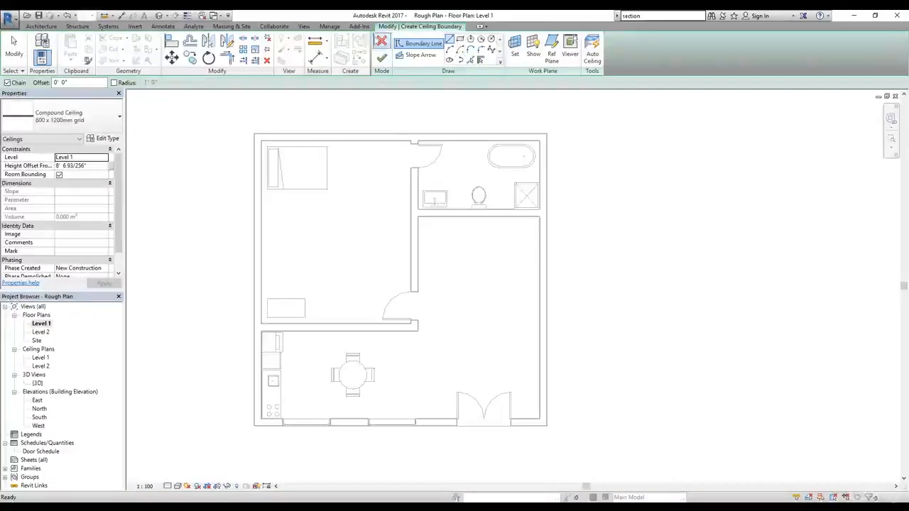
left_click(382, 42)
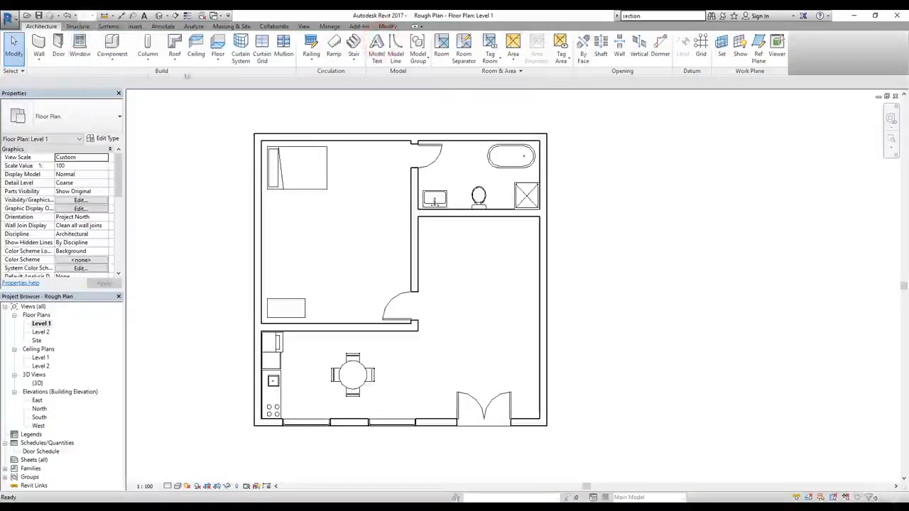
left_click(196, 53)
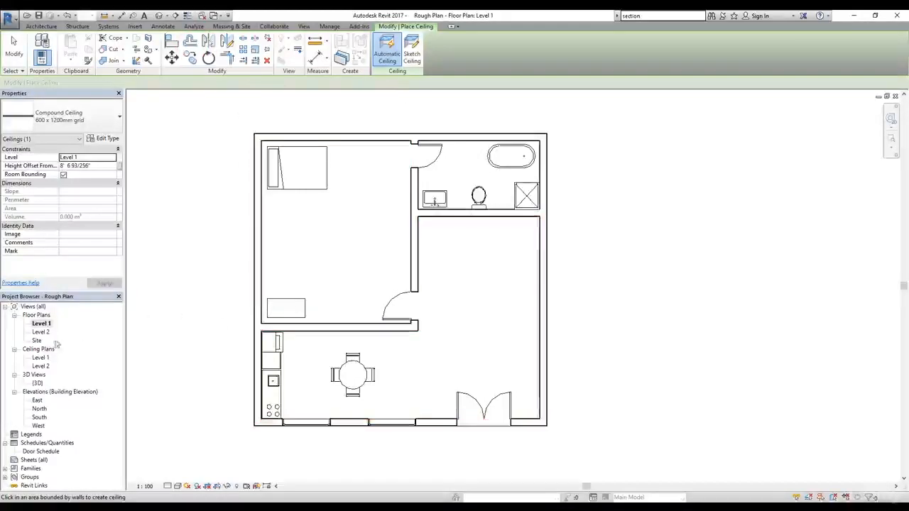
Step: In the Level 2 floor plan, sketch a 600 x 1200mm grid Compound Ceiling from the four exterior walls, with its boundary on their inner faces
double_click(42, 333)
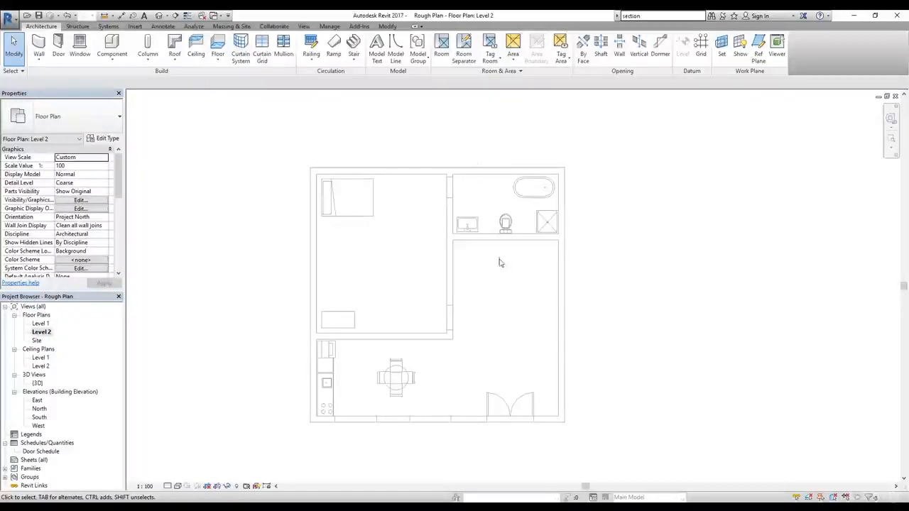
left_click(196, 48)
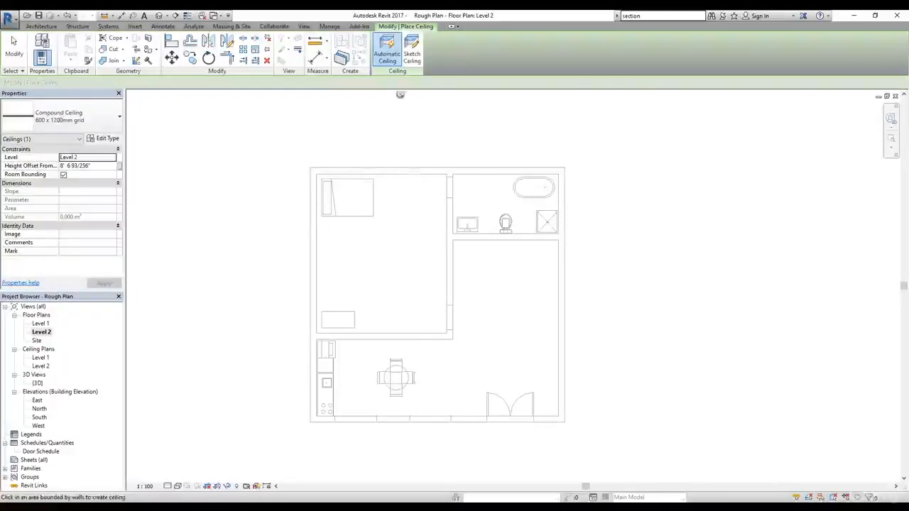
left_click(413, 58)
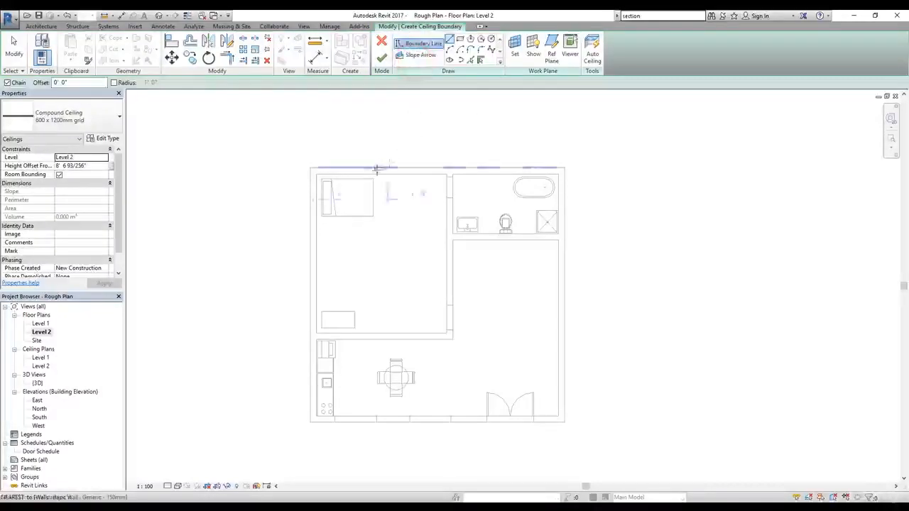
left_click(480, 60)
left_click(344, 168)
left_click(310, 234)
left_click(395, 423)
left_click(564, 343)
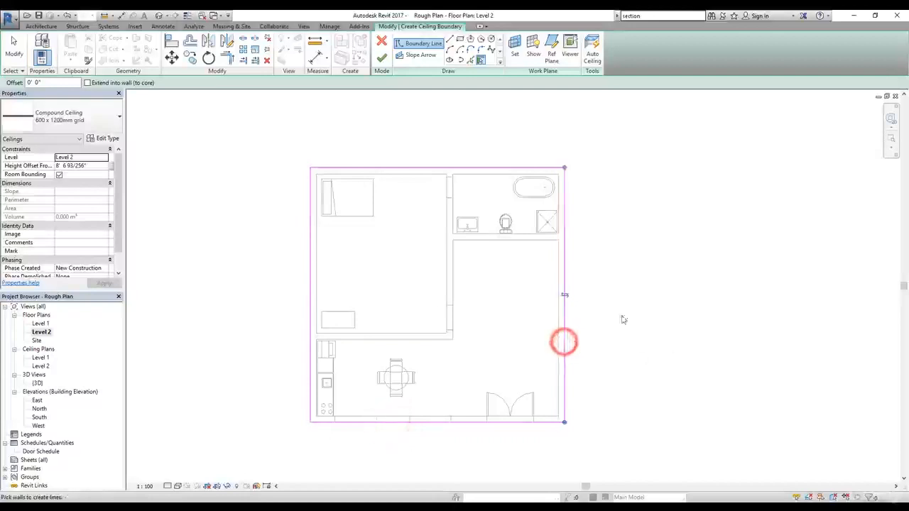
left_click(565, 296)
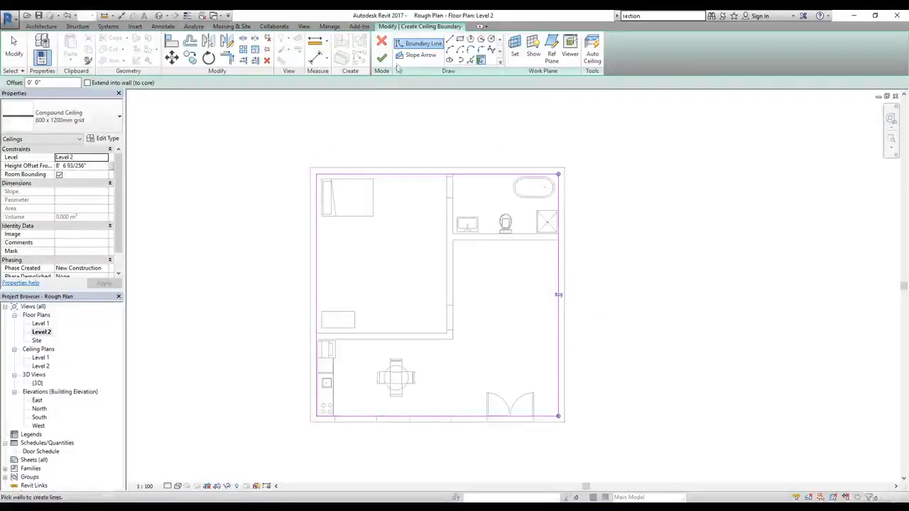
left_click(383, 61)
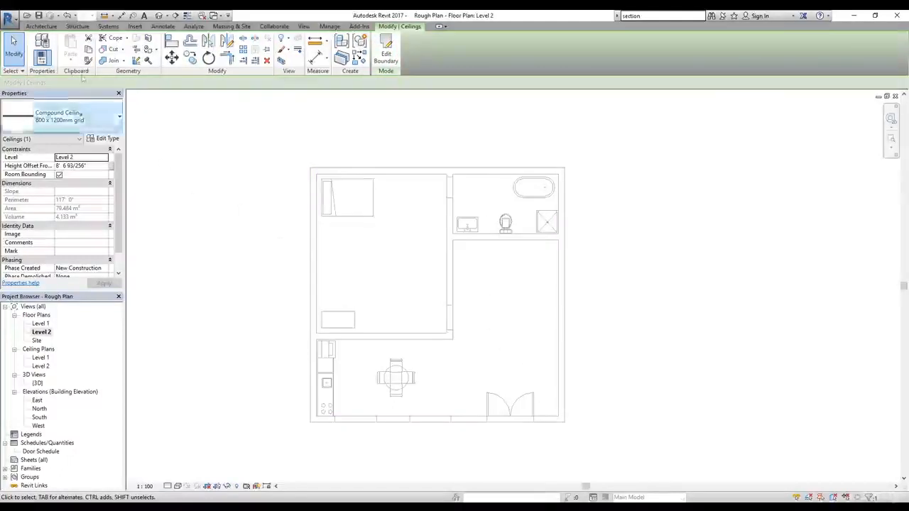
Step: Open the 3D view and select the new ceiling to examine its position above the walls
left_click(159, 16)
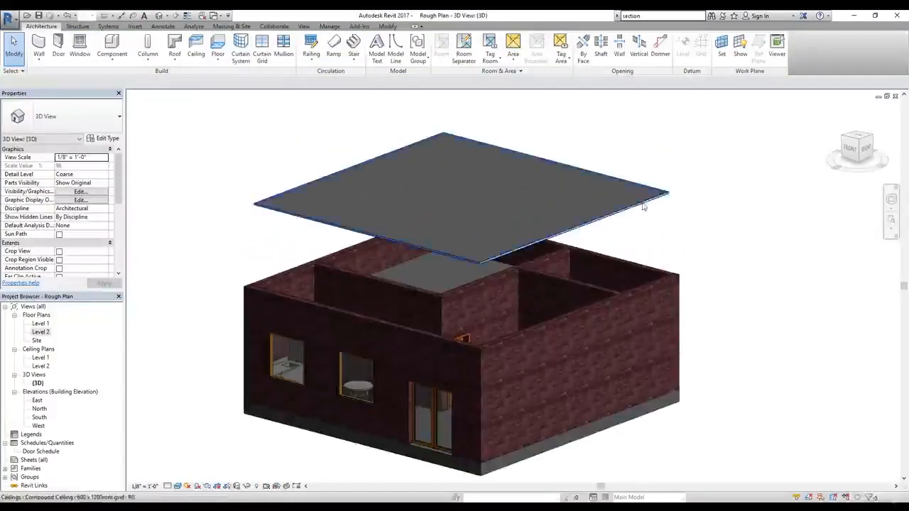
left_click(645, 204)
left_click(716, 227)
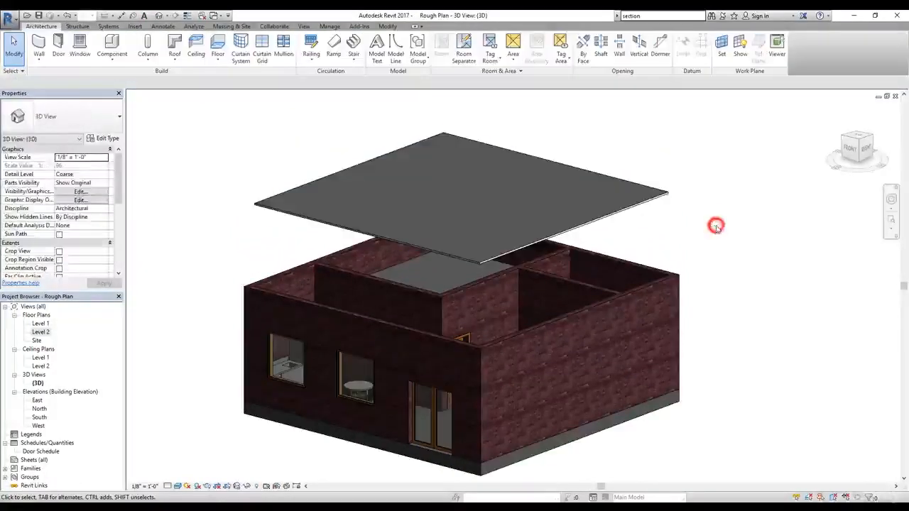
left_click(595, 218)
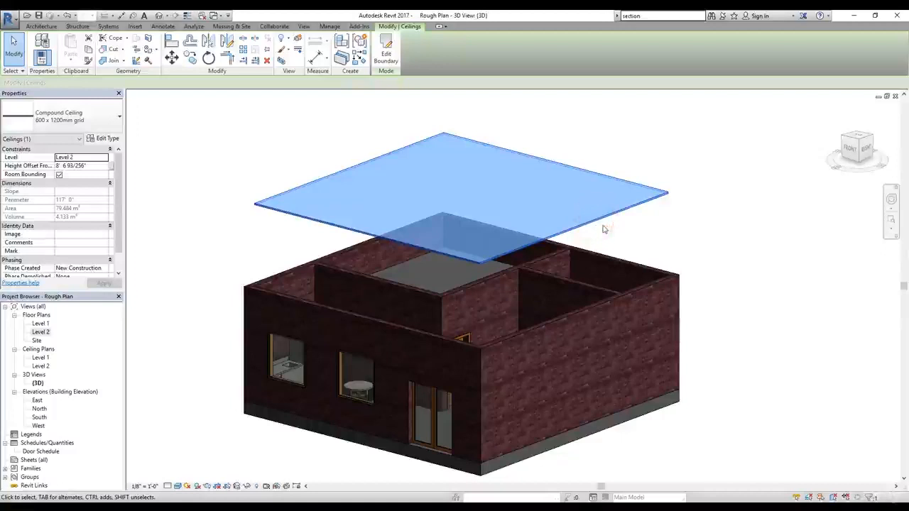
left_click(116, 193)
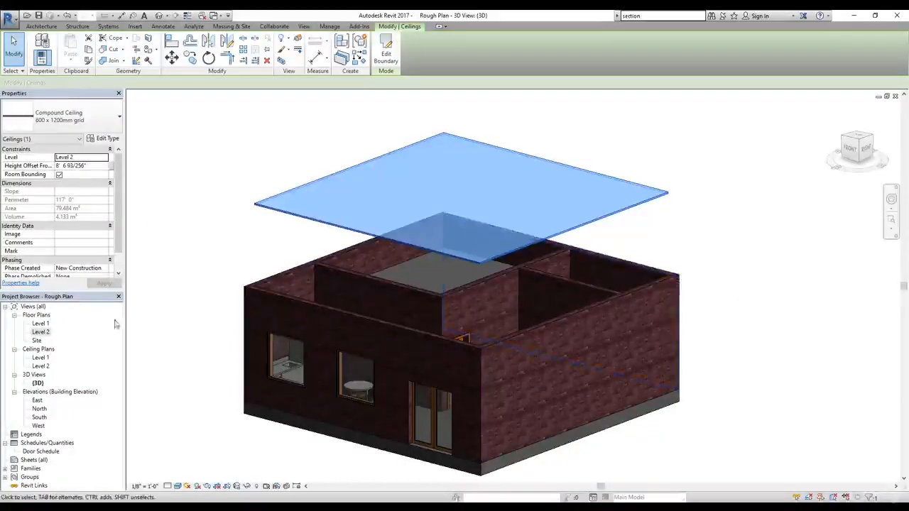
Step: In the South elevation, set the Compound Ceiling's height offset from Level 2 to 0
double_click(39, 417)
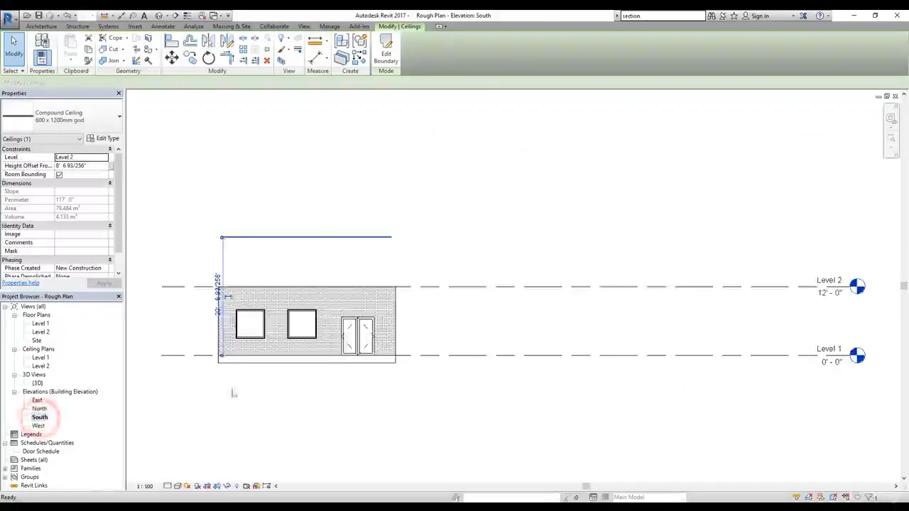
scroll(303, 233, "up", 2)
left_click(280, 272)
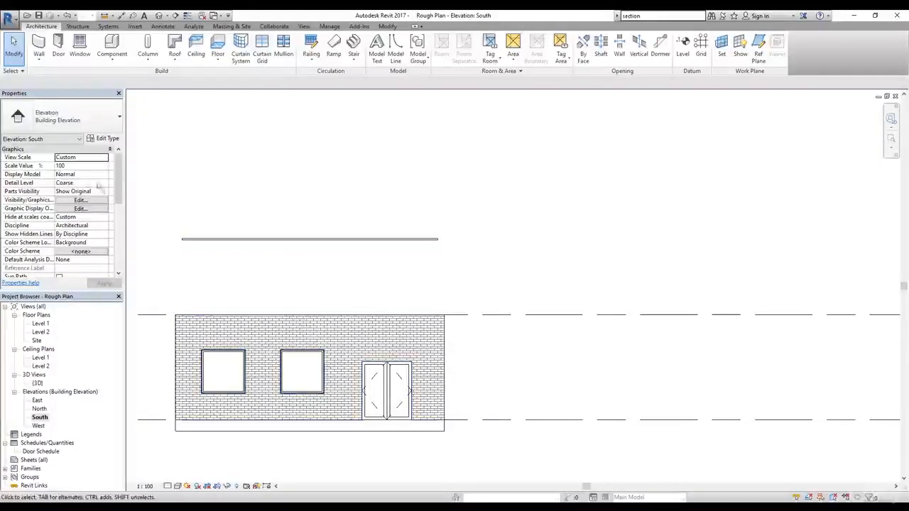
left_click(272, 241)
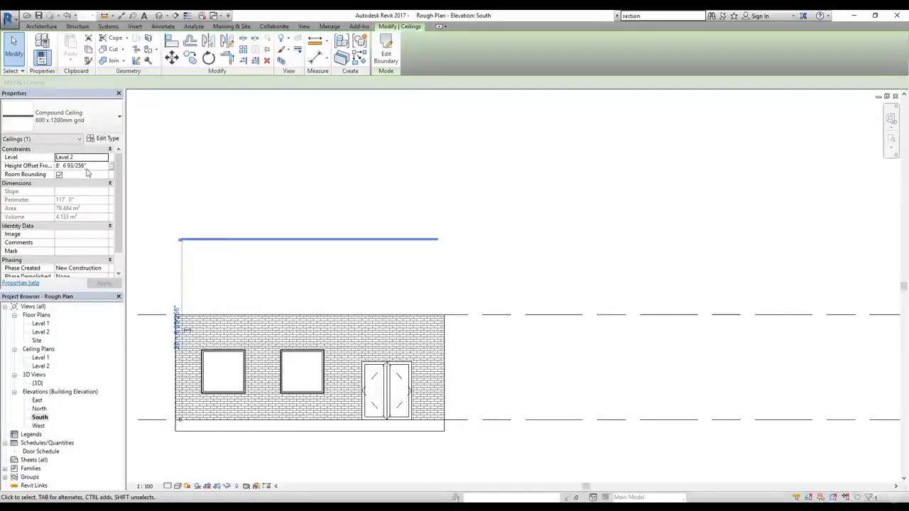
left_click(84, 167)
double_click(84, 167)
type("0' 0")
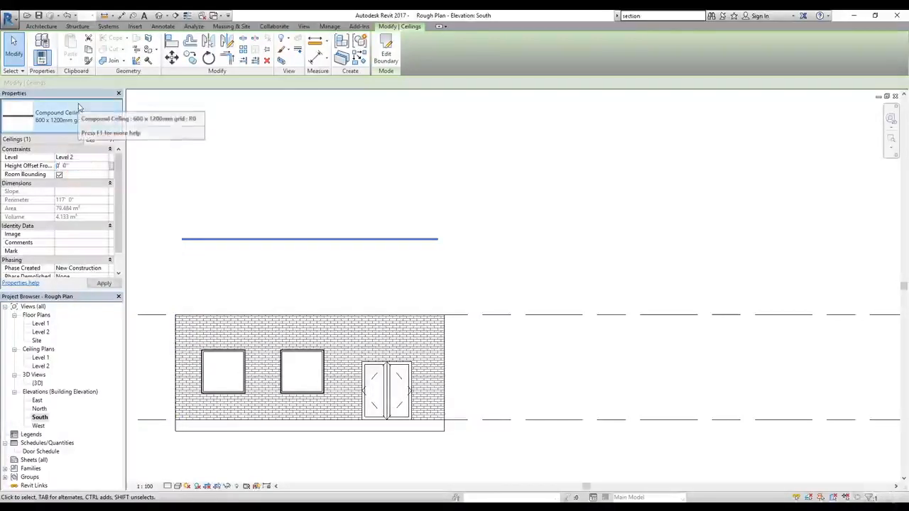
key("Return")
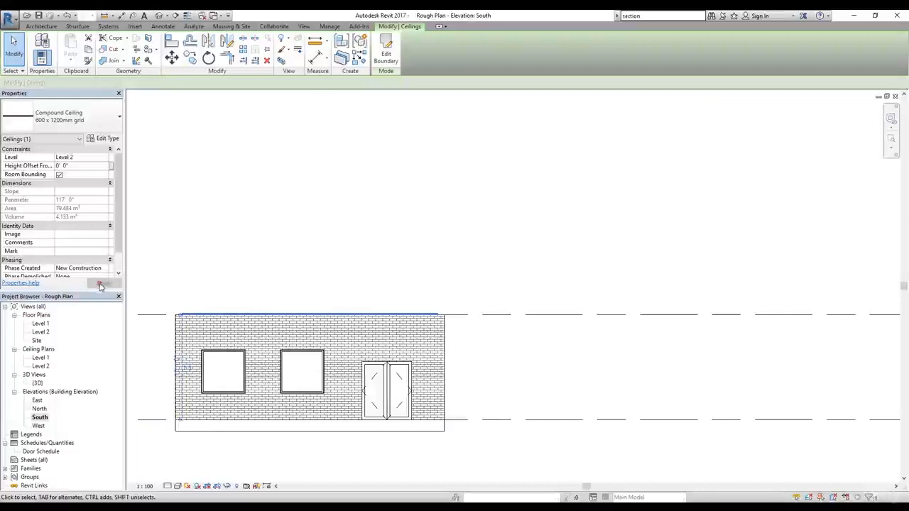
Step: Lower the ceiling below the wall tops by setting its height offset from Level 2 to -1' 0"
scroll(264, 315, "up", 2)
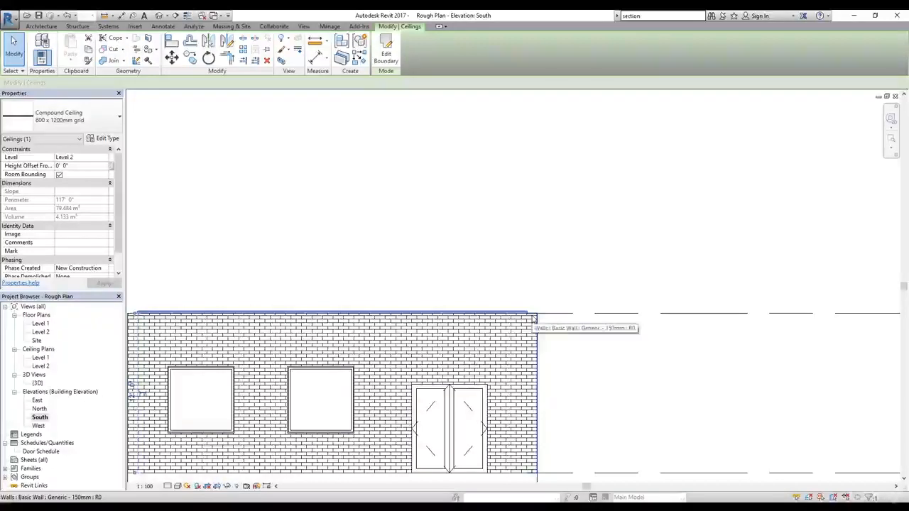
scroll(541, 319, "down", 1)
middle_click_drag(593, 328, 647, 303)
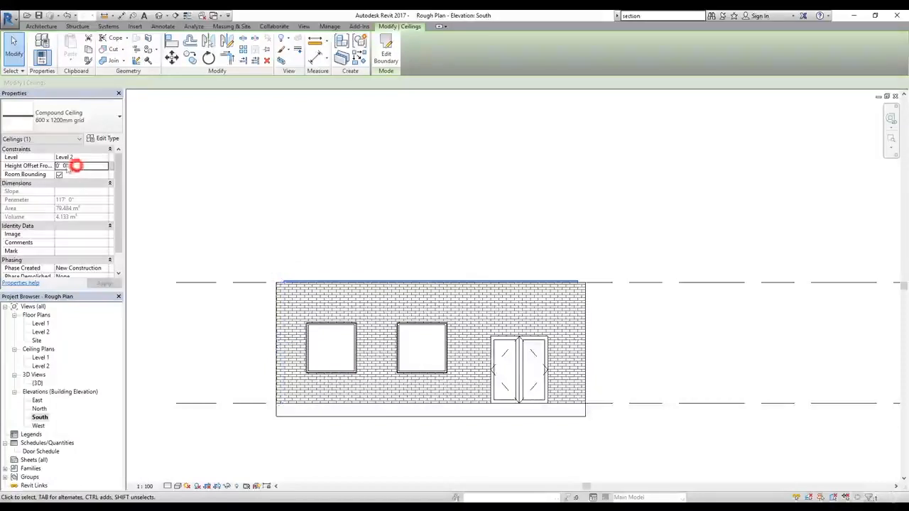
left_click_drag(69, 167, 41, 174)
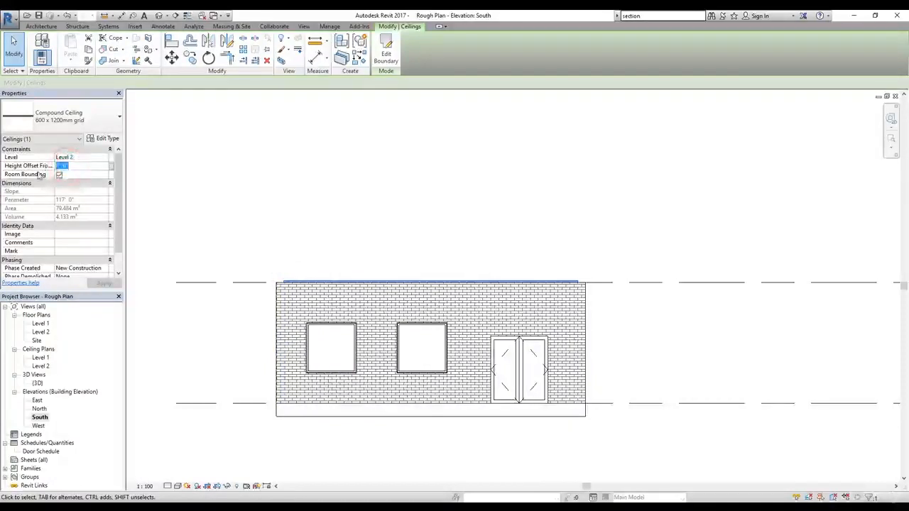
type("-1")
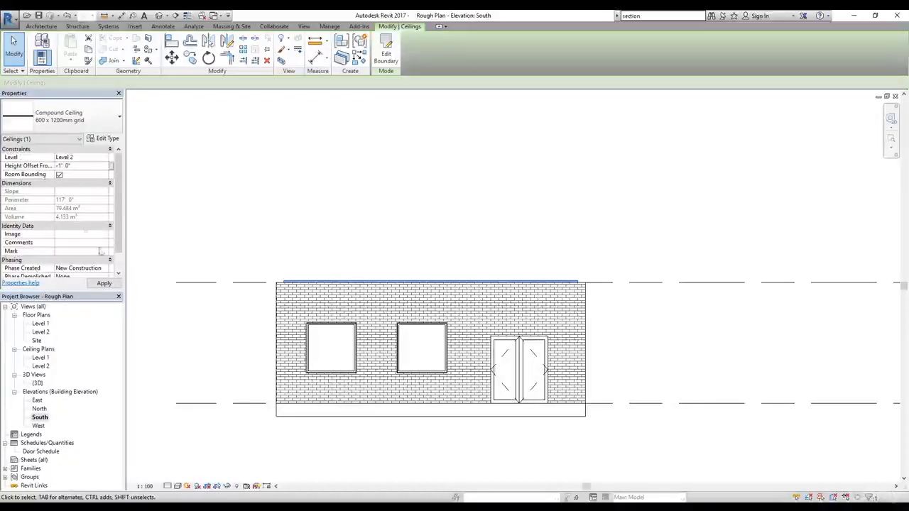
left_click(101, 284)
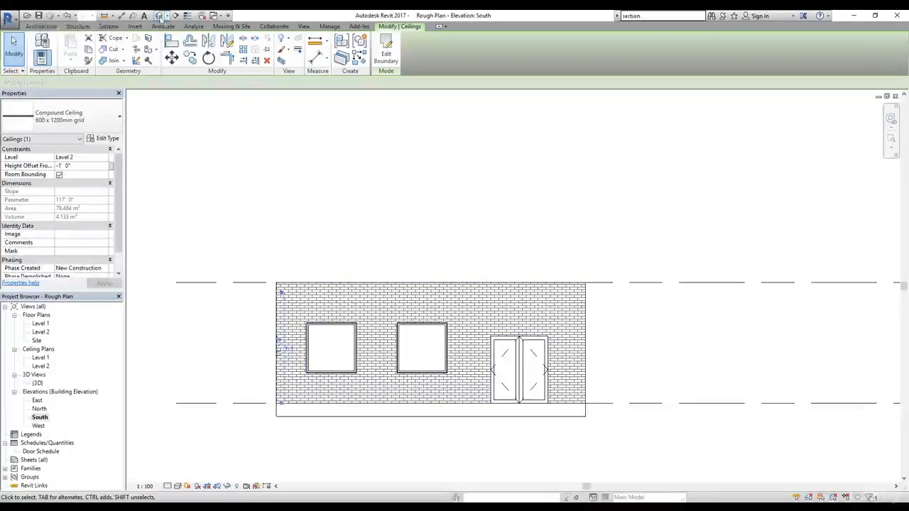
Step: Open the 3D view and examine the lowered ceiling from above and around the windows and doors
left_click(159, 15)
scroll(697, 285, "up", 5)
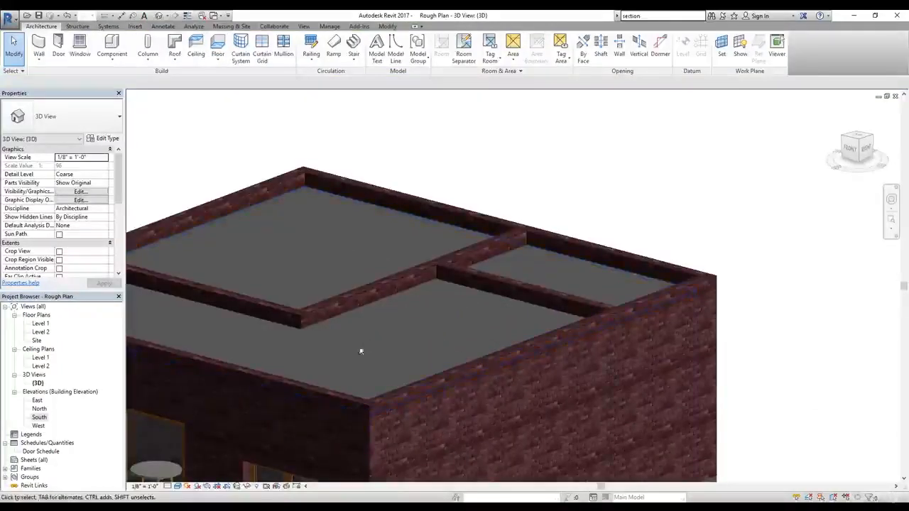
middle_click_drag(378, 342, 434, 319, "shift")
middle_click_drag(448, 376, 498, 210, "shift")
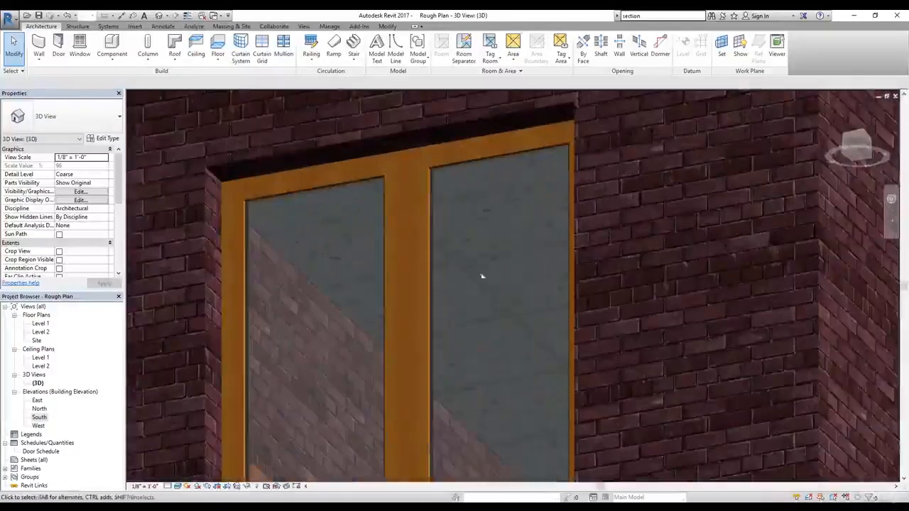
scroll(469, 317, "down", 10)
middle_click_drag(540, 266, 634, 206, "shift")
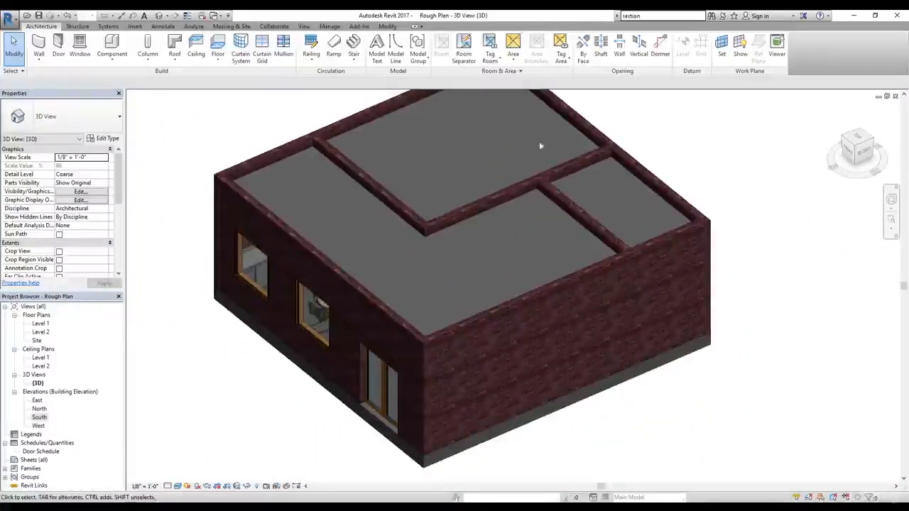
middle_click_drag(541, 146, 533, 182)
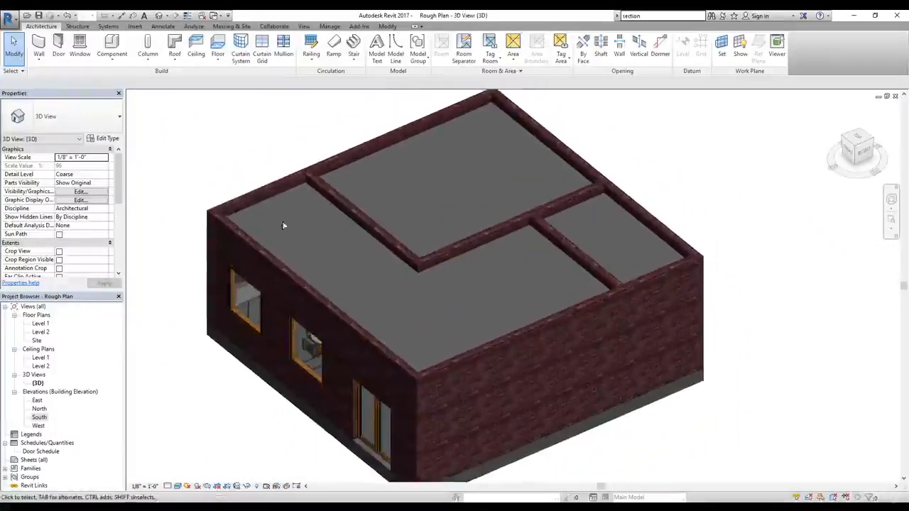
Step: Edit the ceiling boundary to cover only the large enclosed room, moving two adjacent edges inward 13' 6" and 10' 0" to the interior walls
left_click(526, 135)
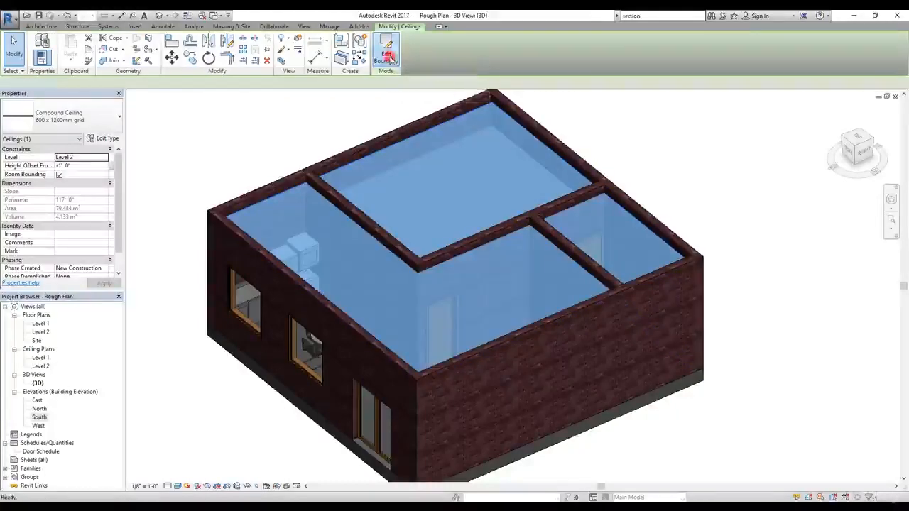
left_click(388, 56)
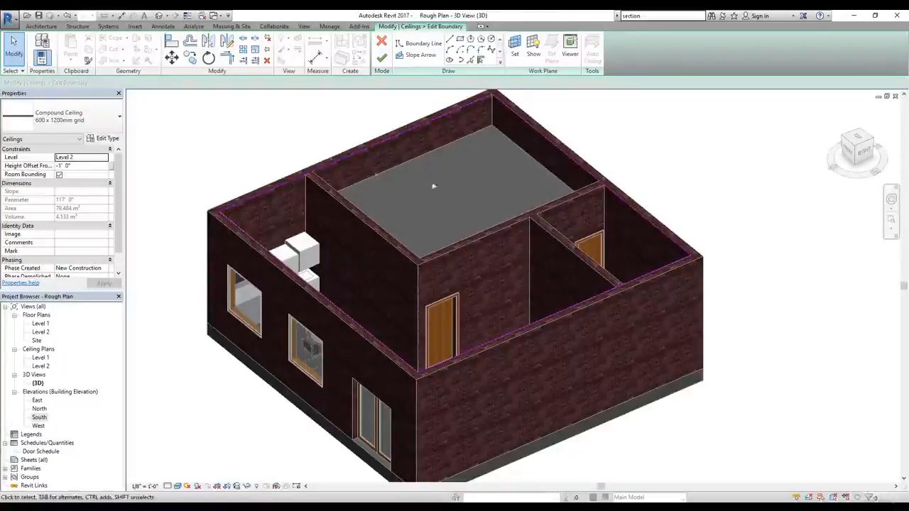
left_click(645, 273)
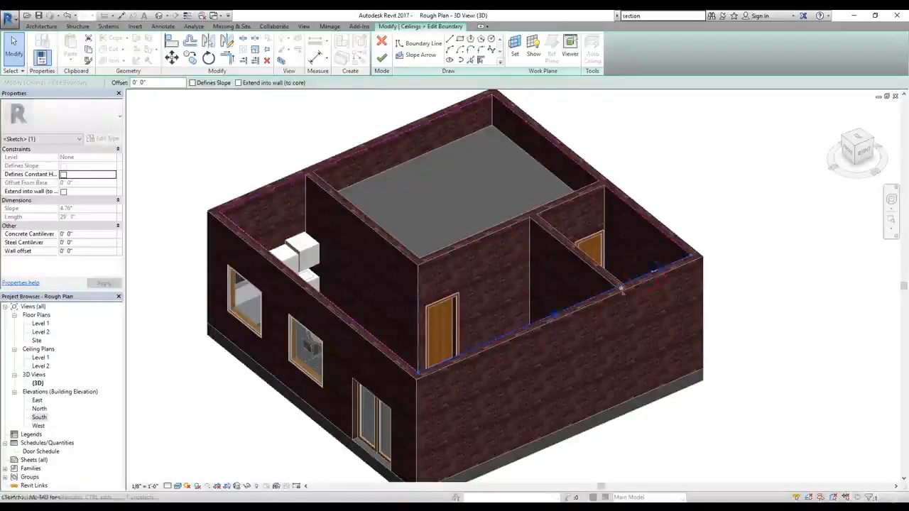
left_click_drag(621, 286, 542, 206)
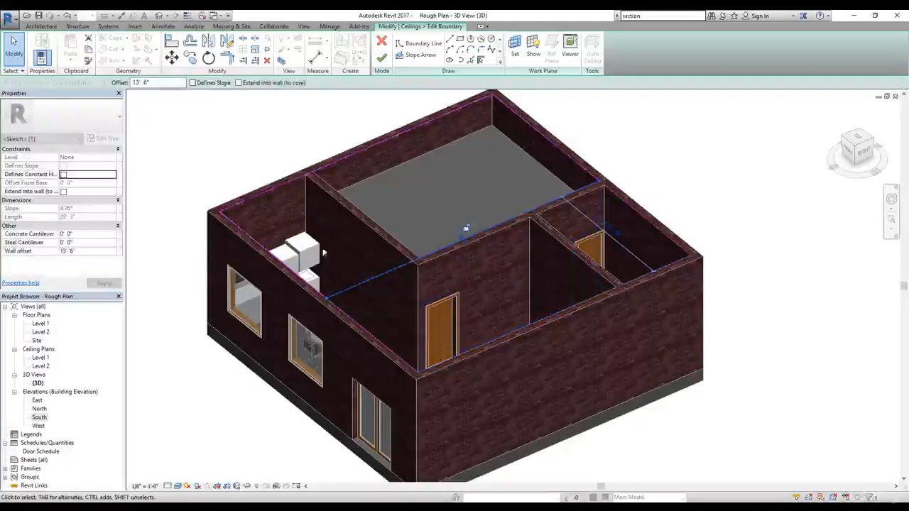
left_click(287, 268)
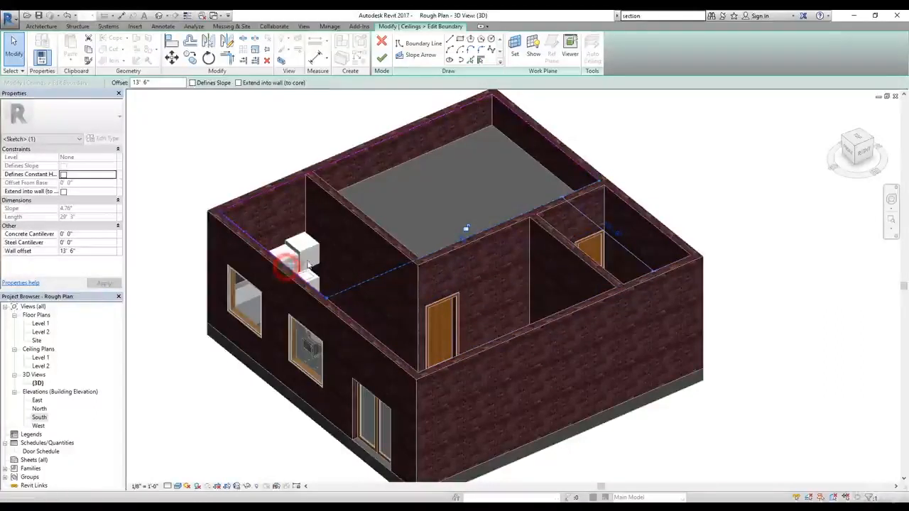
left_click(302, 276)
left_click_drag(300, 277, 415, 234)
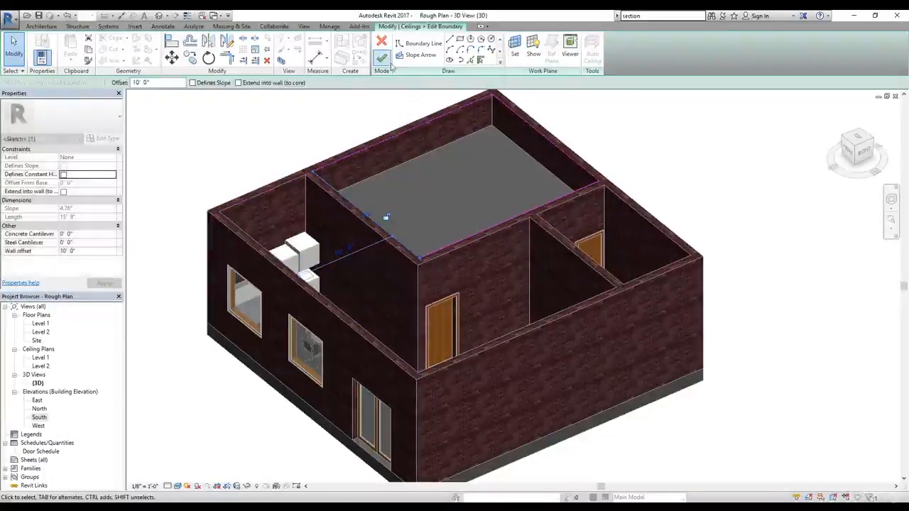
left_click(384, 59)
left_click(744, 178)
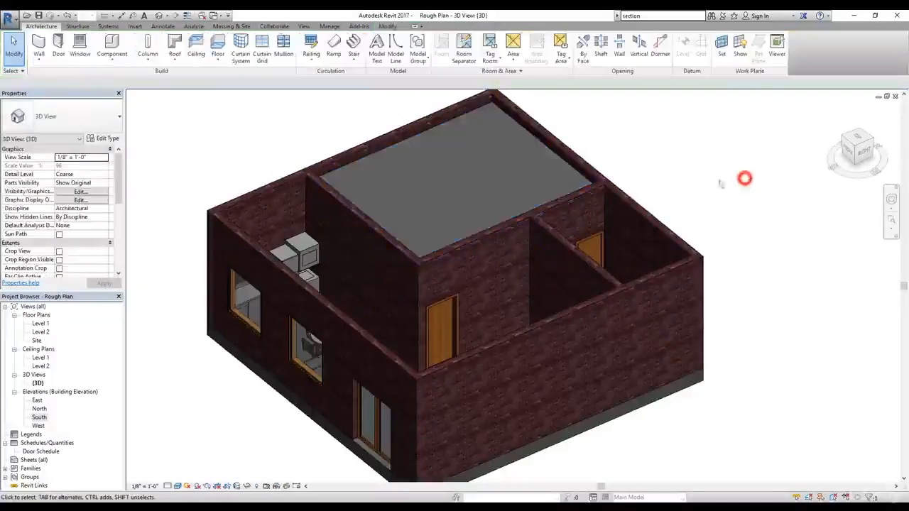
middle_click_drag(570, 269, 473, 193, "shift")
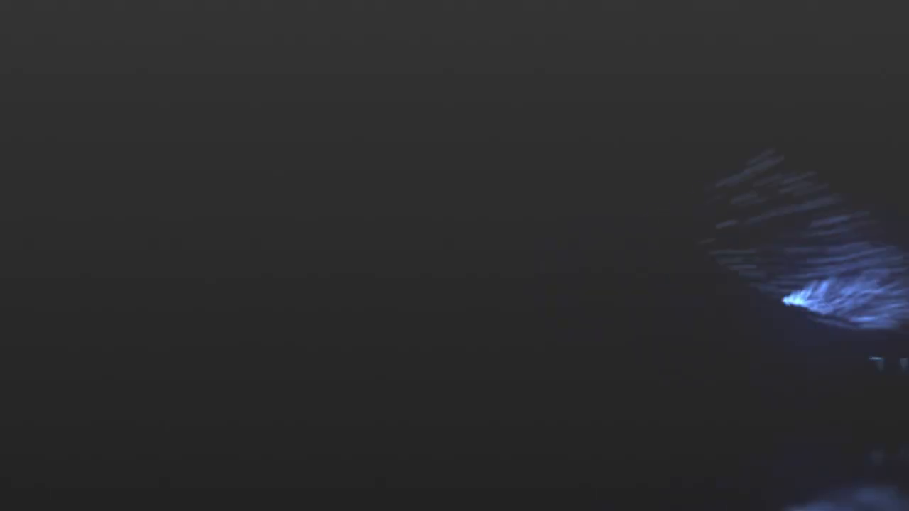